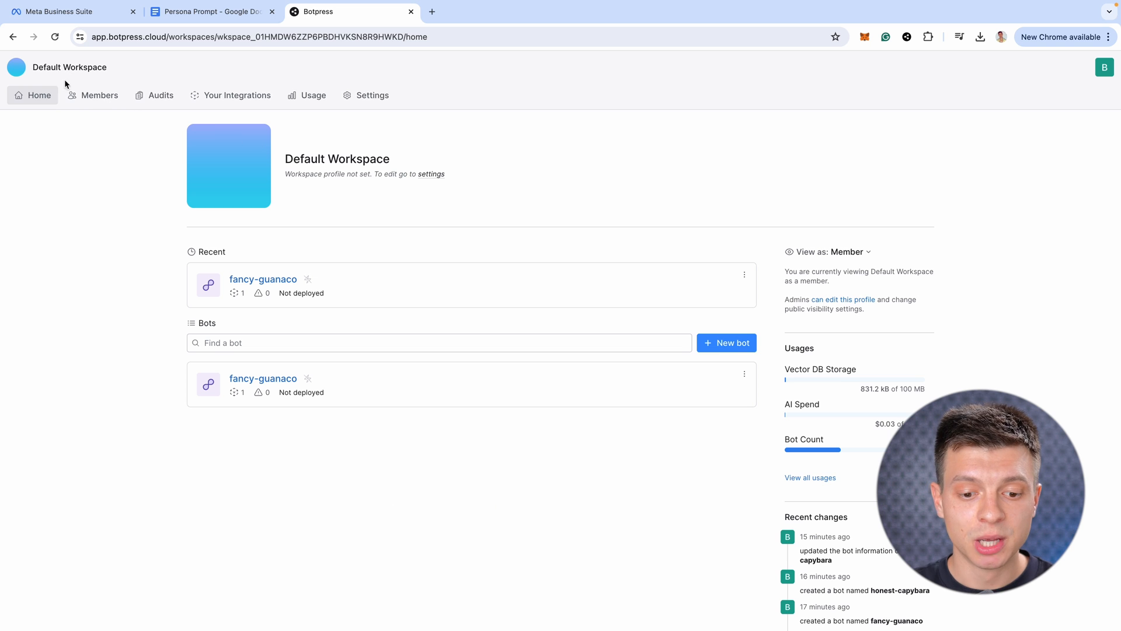
Create a new bot and open the chubby-porcupine bot's overview
{"action": "left_click", "coordinate": [736, 343]}
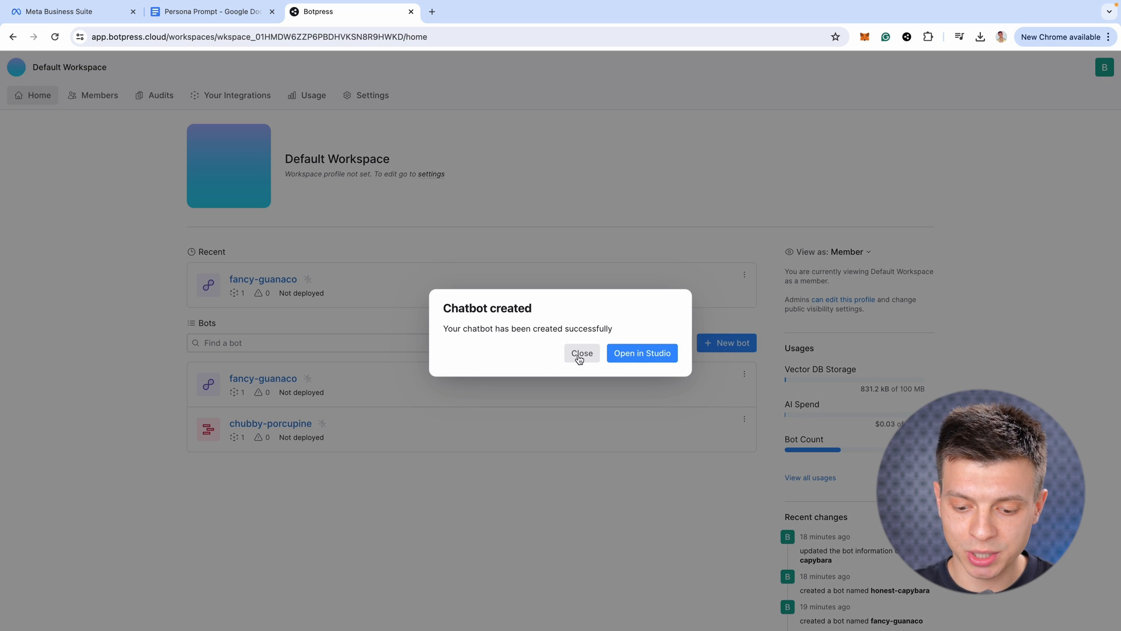
{"action": "left_click", "coordinate": [580, 356]}
{"action": "left_click", "coordinate": [298, 424]}
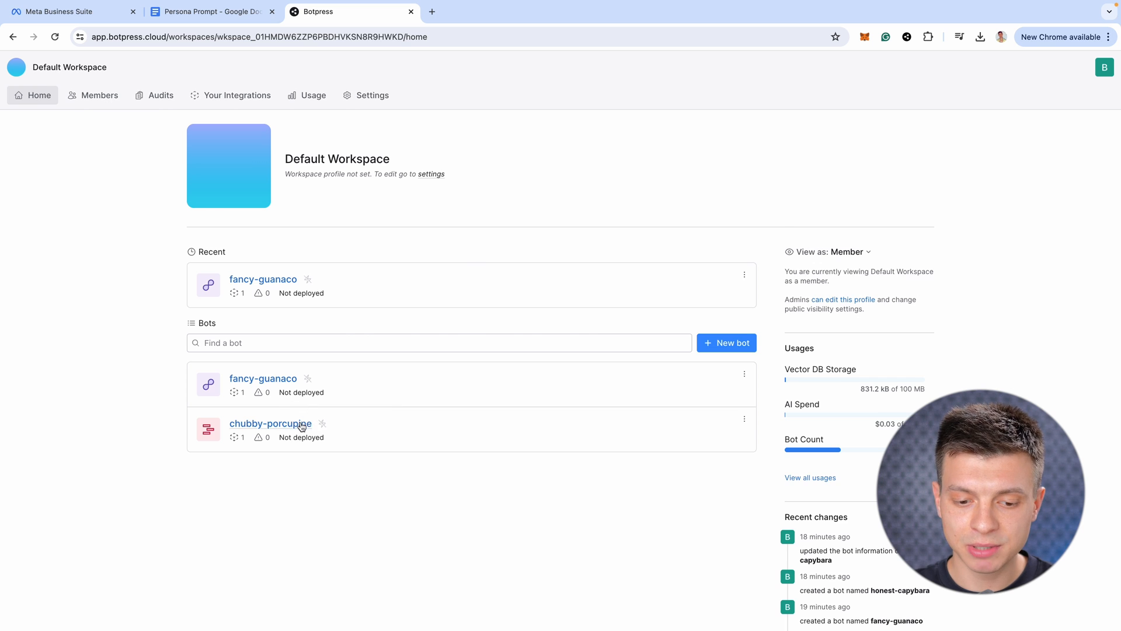
Rename the bot to Hotel Assistant and open it in Studio
{"action": "left_click", "coordinate": [276, 146]}
{"action": "type", "text": "Hotel Assistant"}
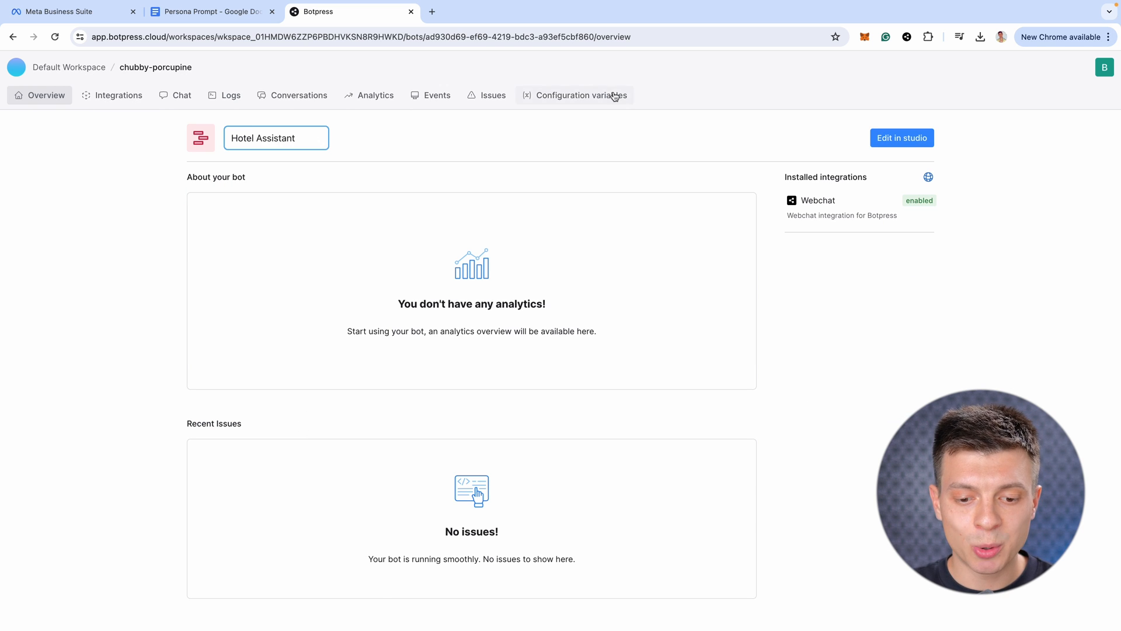
{"action": "left_click", "coordinate": [713, 136]}
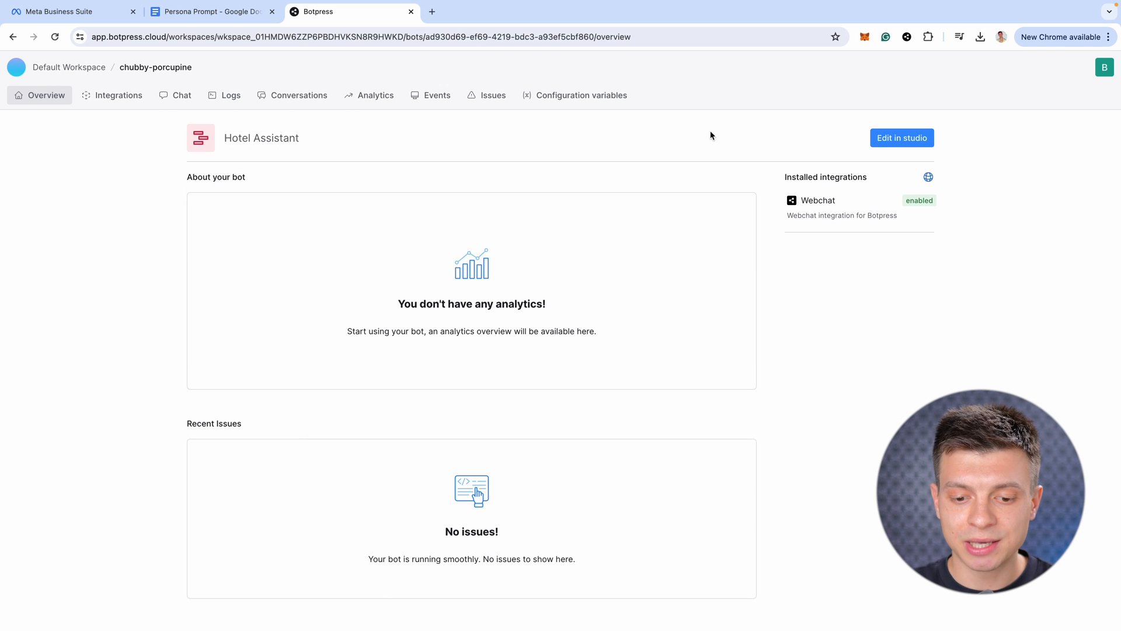
{"action": "left_click", "coordinate": [903, 141]}
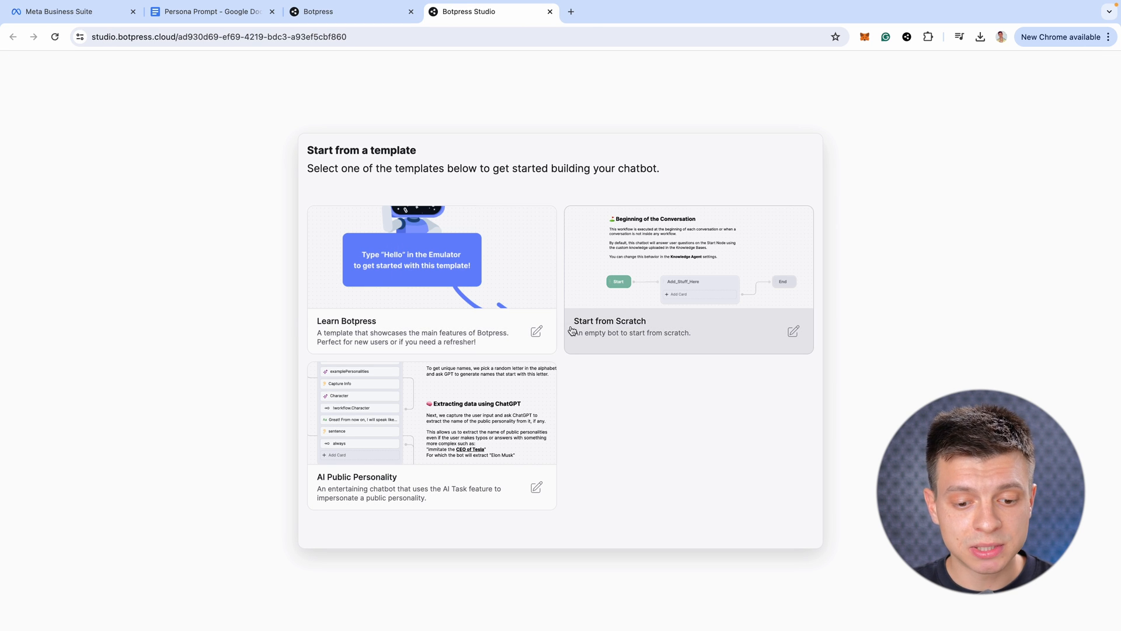
Start from the empty template and delete the Beginning of the Conversation note
{"action": "left_click", "coordinate": [665, 316]}
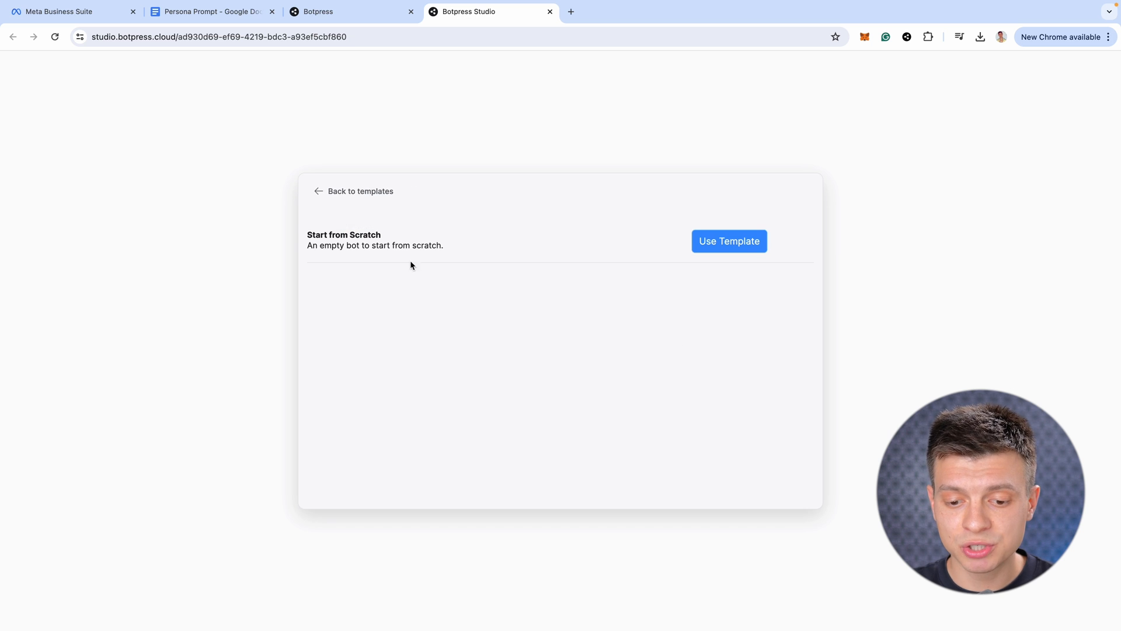
{"action": "left_click", "coordinate": [720, 240]}
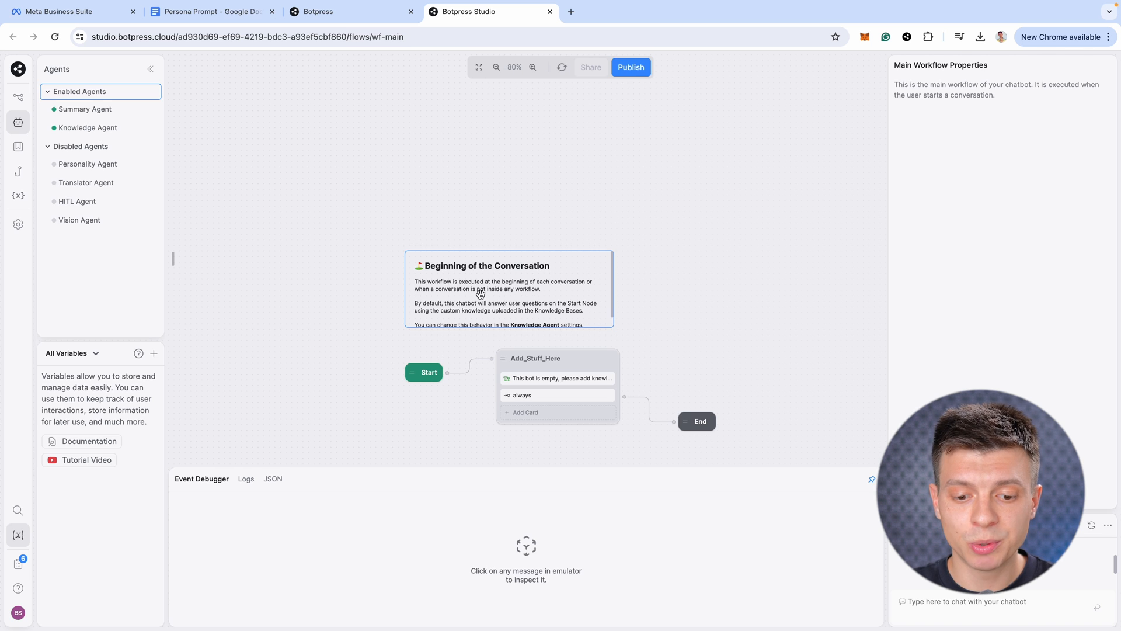
{"action": "right_click", "coordinate": [572, 294]}
{"action": "left_click", "coordinate": [602, 333]}
Delete the Add_Stuff_Here node so only Start and End remain
{"action": "scroll", "coordinate": [559, 249], "scroll_direction": "down", "scroll_amount": 1}
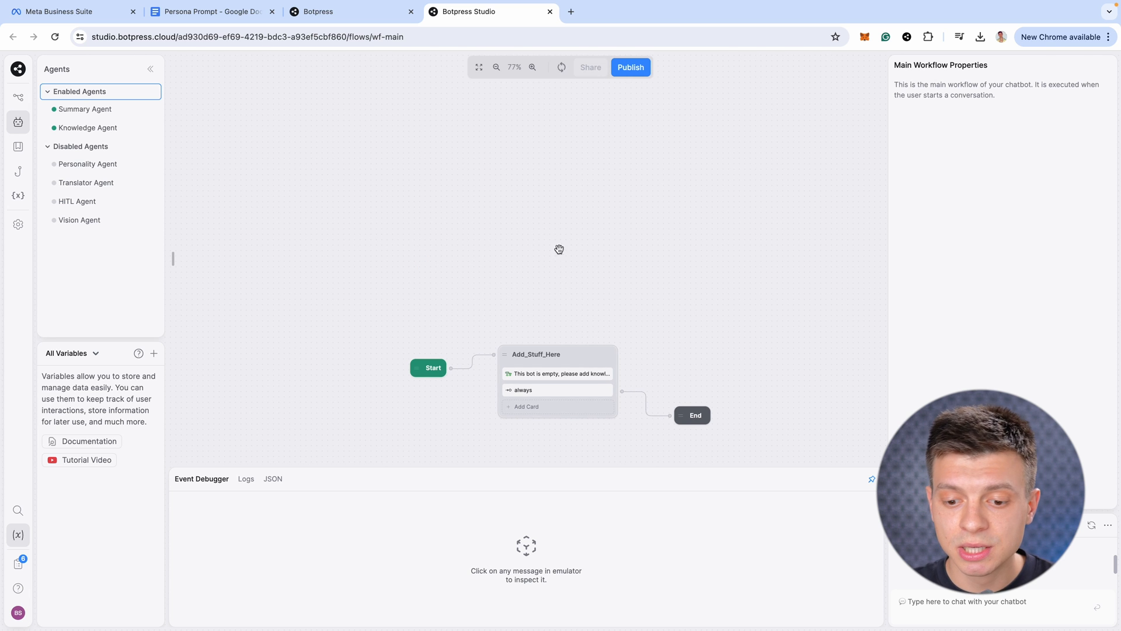
{"action": "right_click", "coordinate": [582, 366]}
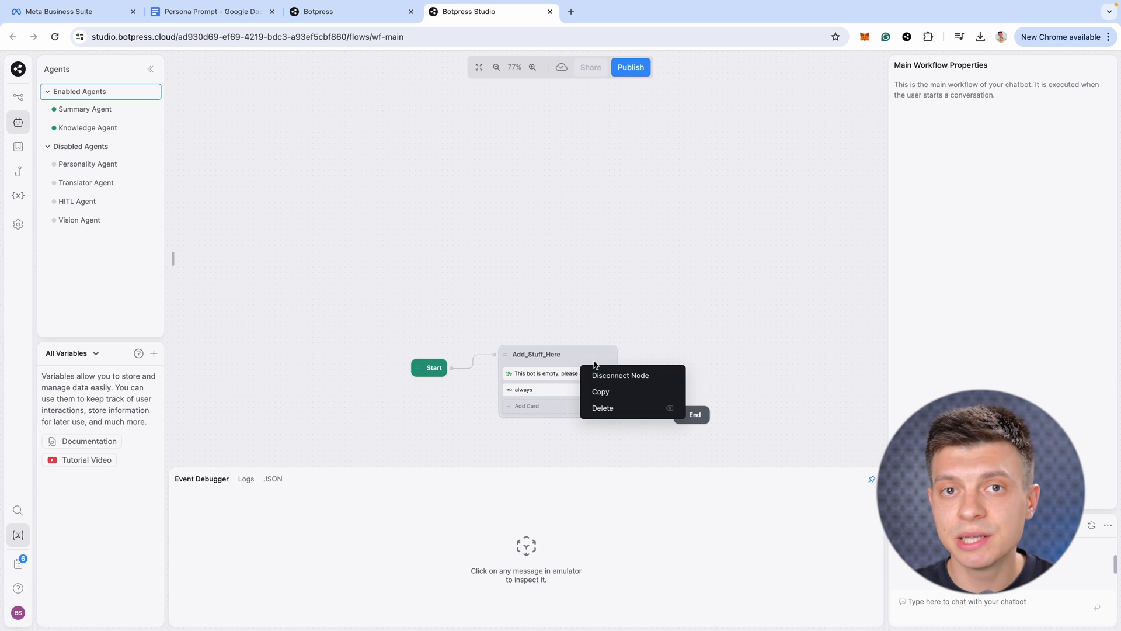
{"action": "left_click", "coordinate": [621, 407]}
{"action": "left_click", "coordinate": [604, 378]}
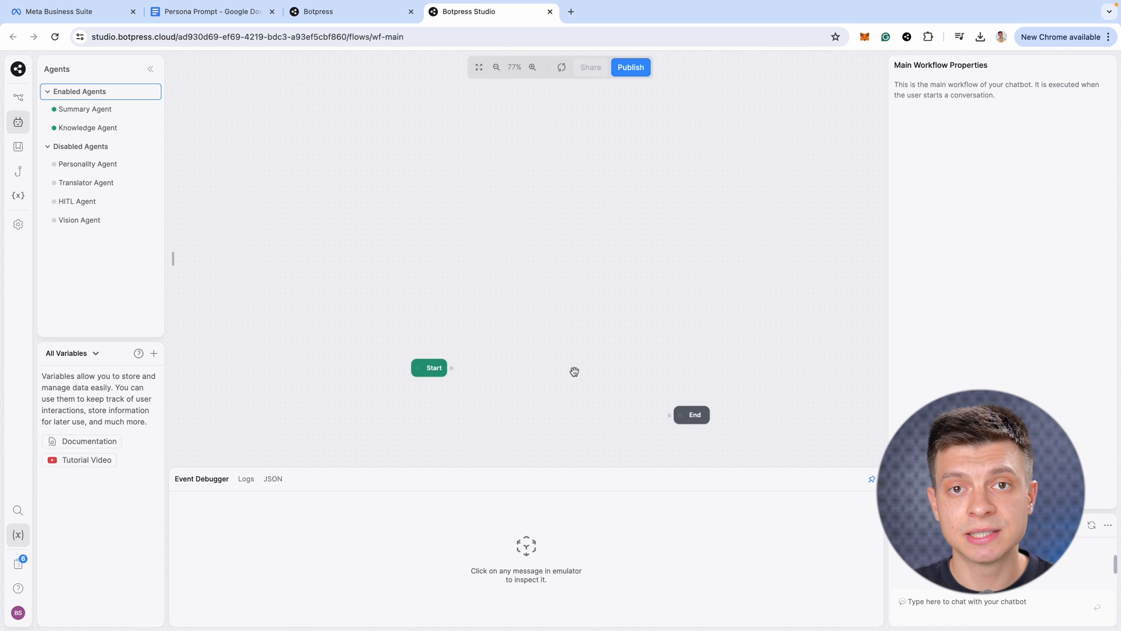
{"action": "left_click", "coordinate": [424, 371]}
{"action": "left_click", "coordinate": [690, 414]}
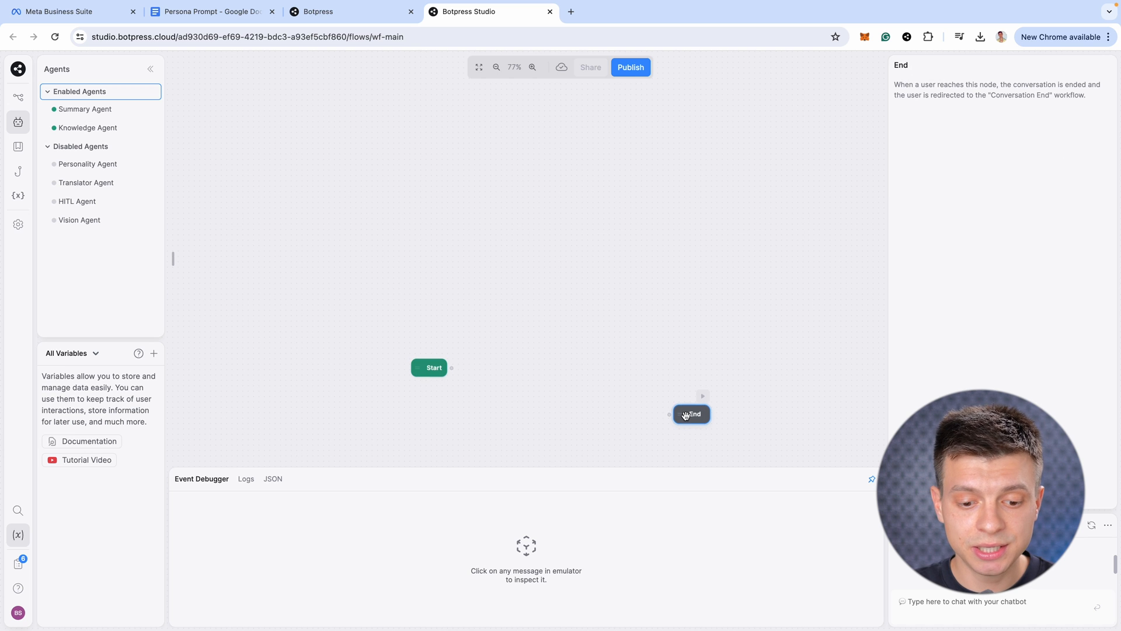
{"action": "left_click_drag", "start_coordinate": [566, 369], "coordinate": [541, 308]}
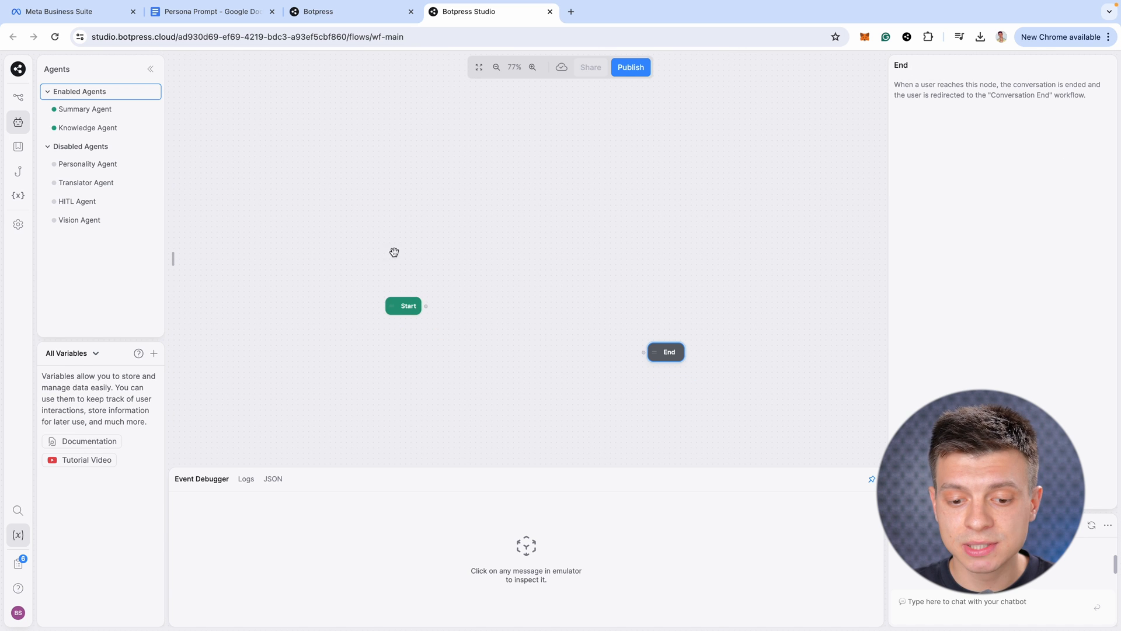
Open the Default Knowledge Base from the Files list and choose to add a Document
{"action": "left_click", "coordinate": [25, 101]}
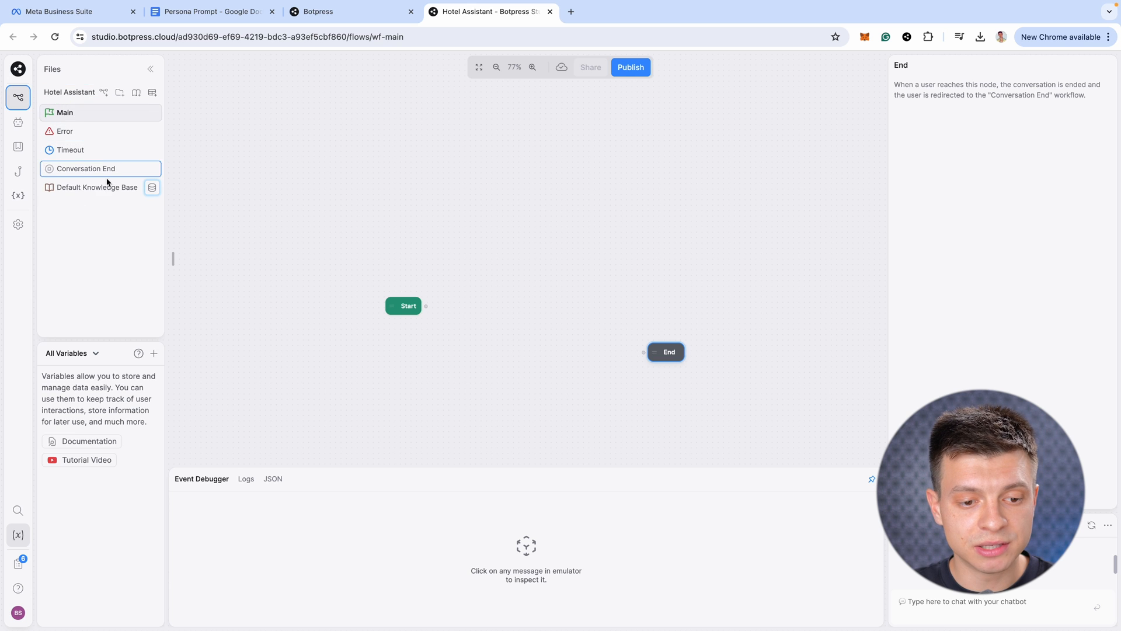
{"action": "left_click", "coordinate": [105, 191]}
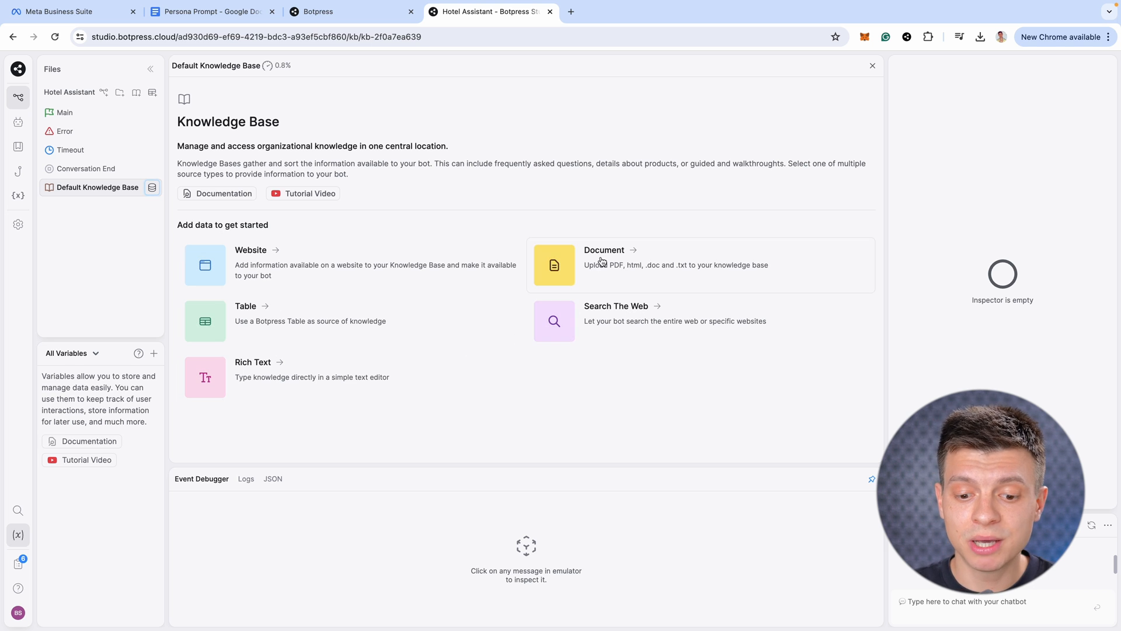
{"action": "left_click", "coordinate": [605, 257]}
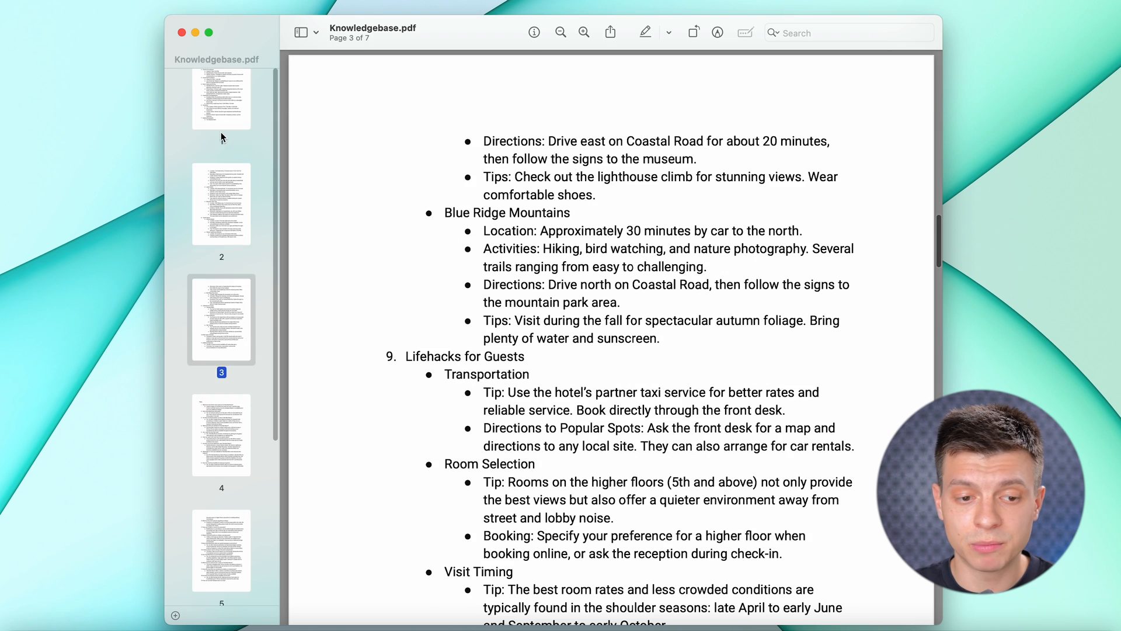
{"action": "left_click", "coordinate": [220, 113]}
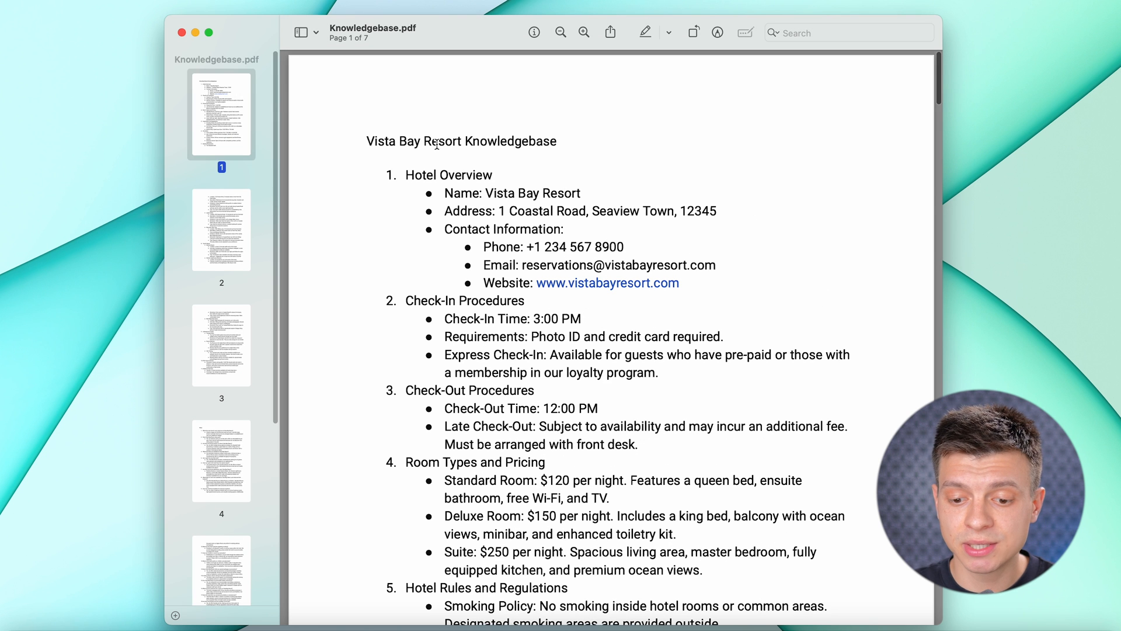
{"action": "left_click_drag", "start_coordinate": [385, 141], "coordinate": [555, 147]}
{"action": "left_click", "coordinate": [525, 168]}
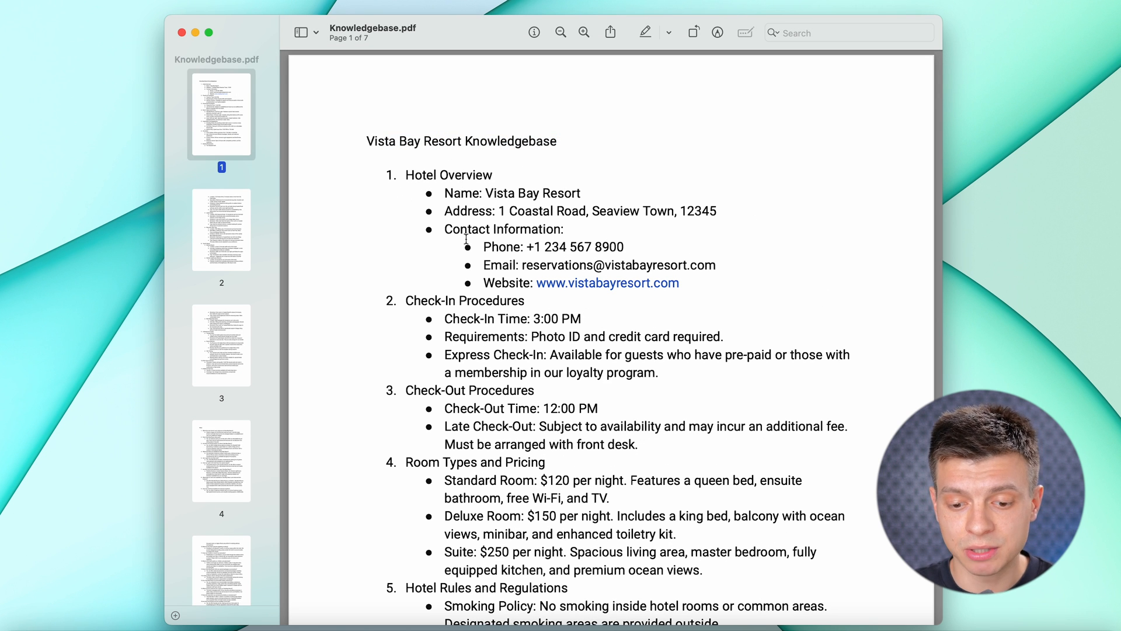
{"action": "scroll", "coordinate": [469, 284], "scroll_direction": "down", "scroll_amount": 1}
{"action": "left_click_drag", "start_coordinate": [441, 317], "coordinate": [580, 314]}
{"action": "left_click", "coordinate": [451, 404]}
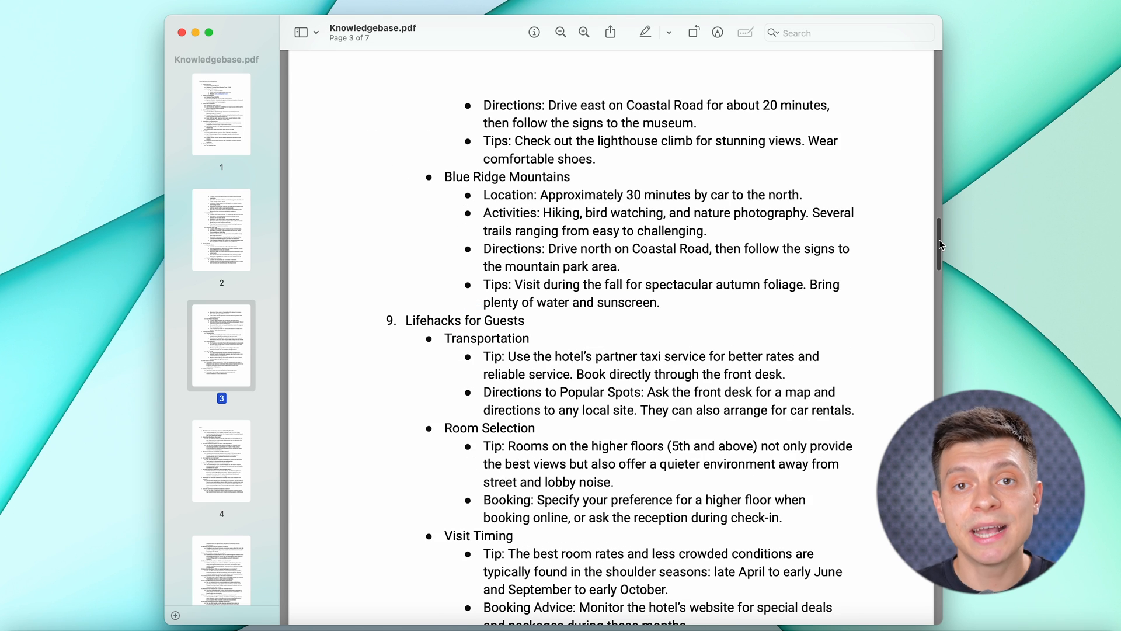
{"action": "left_click_drag", "start_coordinate": [940, 244], "coordinate": [939, 325]}
{"action": "left_click_drag", "start_coordinate": [360, 88], "coordinate": [403, 92]}
{"action": "left_click", "coordinate": [556, 124]}
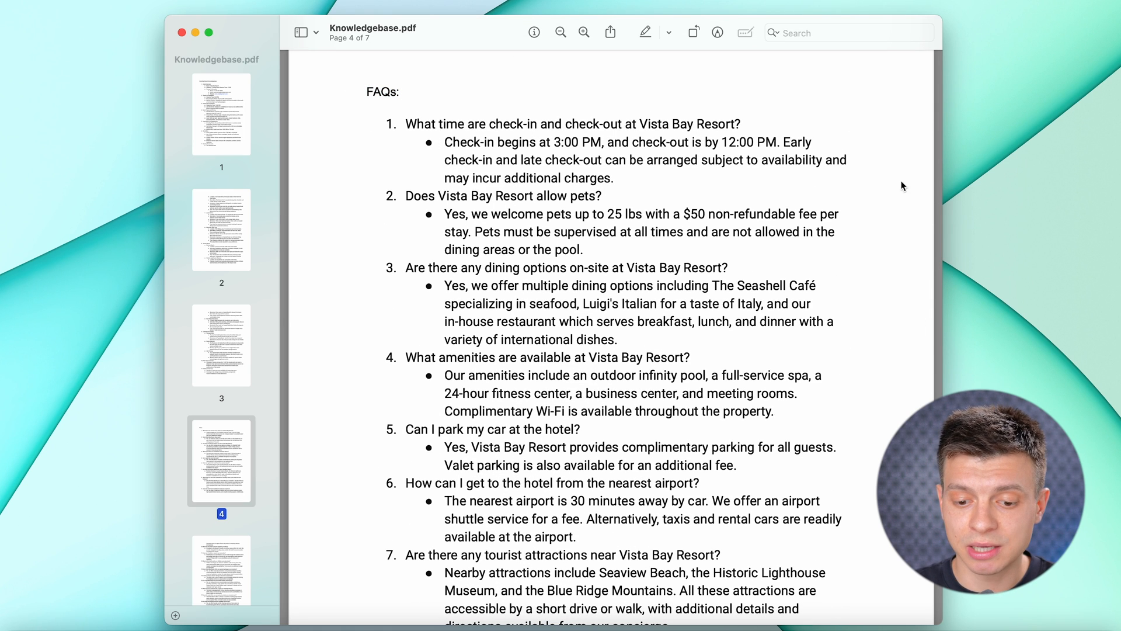
{"action": "scroll", "coordinate": [891, 281], "scroll_direction": "down", "scroll_amount": 2}
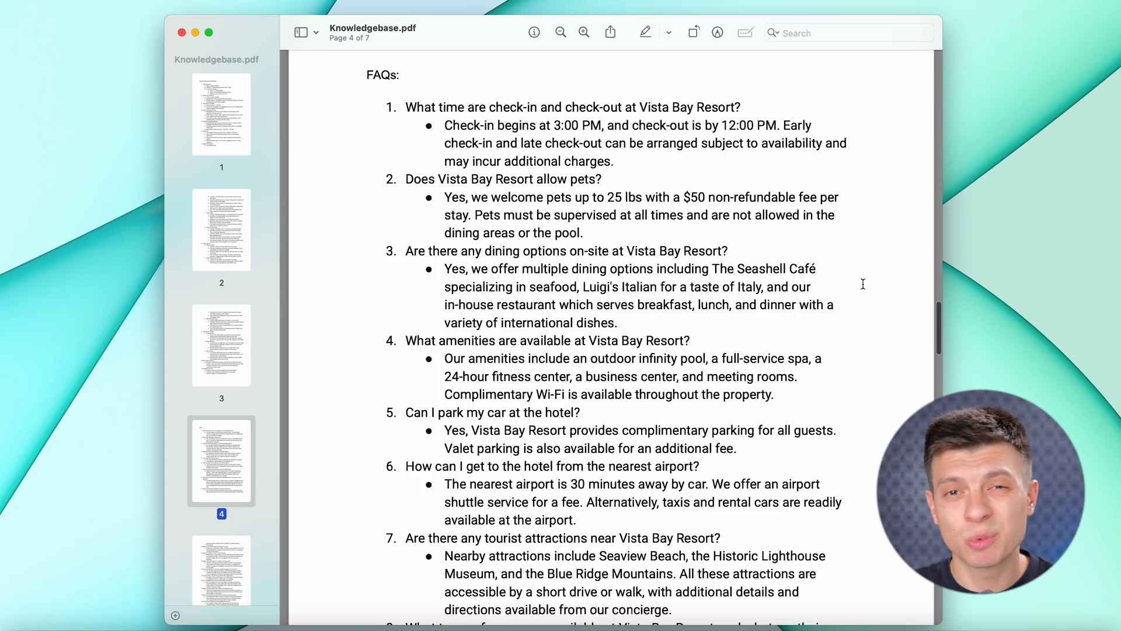
{"action": "scroll", "coordinate": [849, 289], "scroll_direction": "down", "scroll_amount": 10}
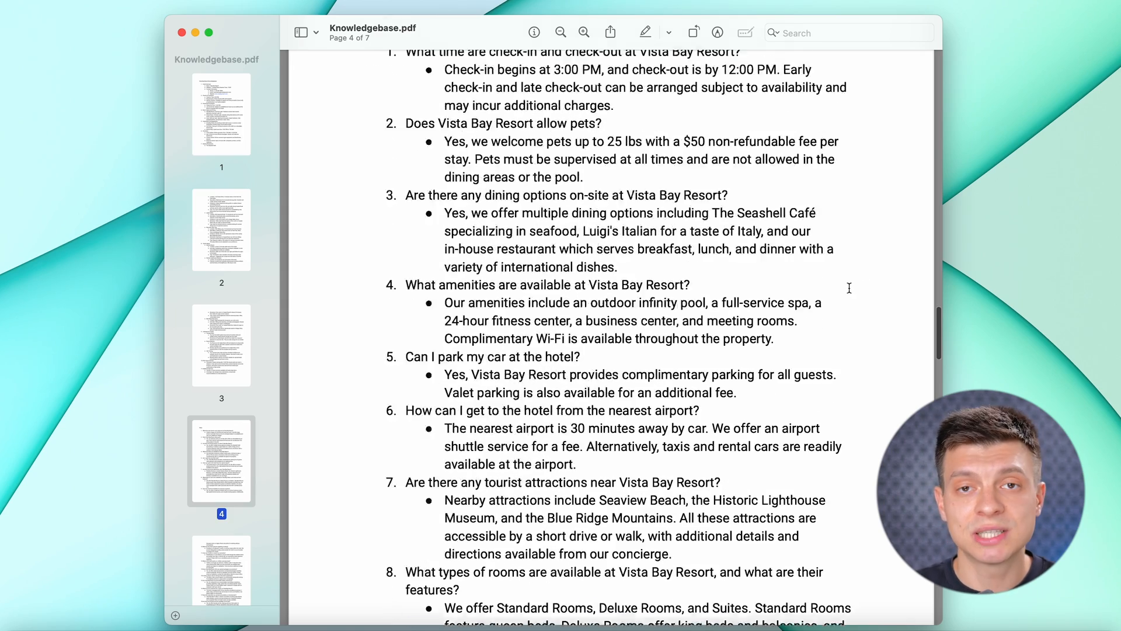
{"action": "scroll", "coordinate": [845, 296], "scroll_direction": "down", "scroll_amount": 20}
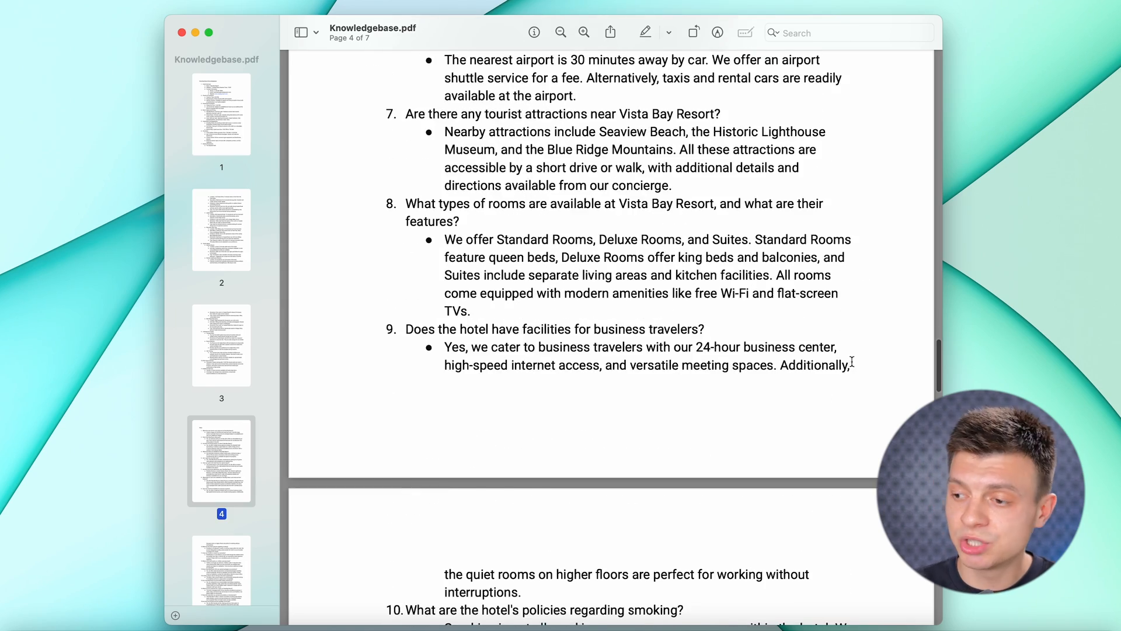
{"action": "left_click_drag", "start_coordinate": [938, 394], "coordinate": [923, 555]}
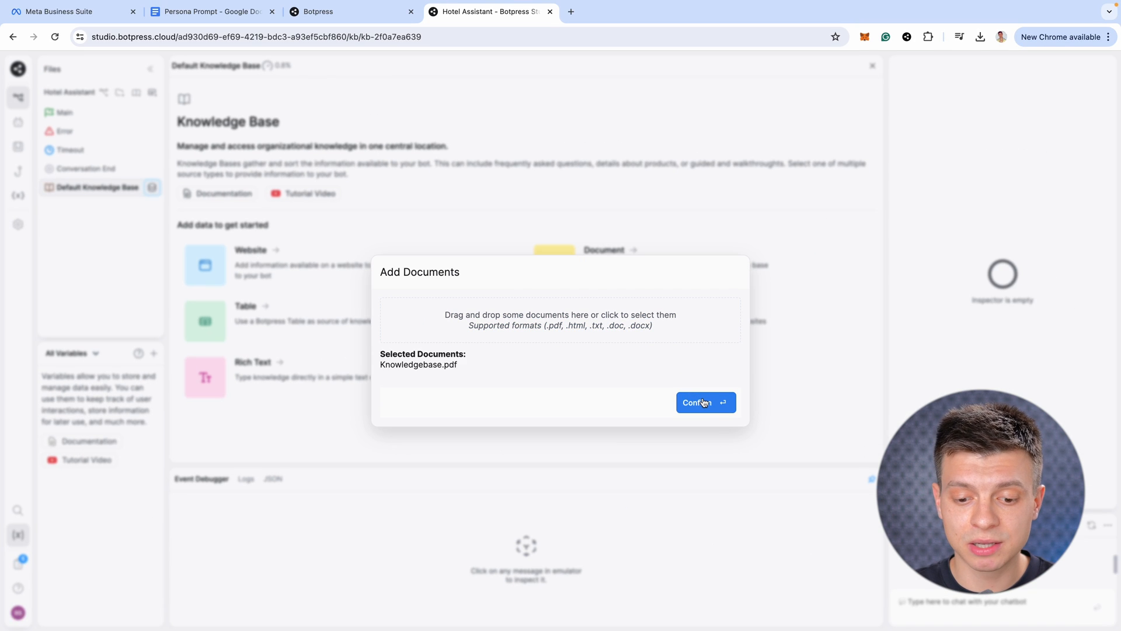
Upload Knowledgebase.pdf and rename the knowledge base to Vista Bay Resort Knowledgebase
{"action": "left_click", "coordinate": [703, 402]}
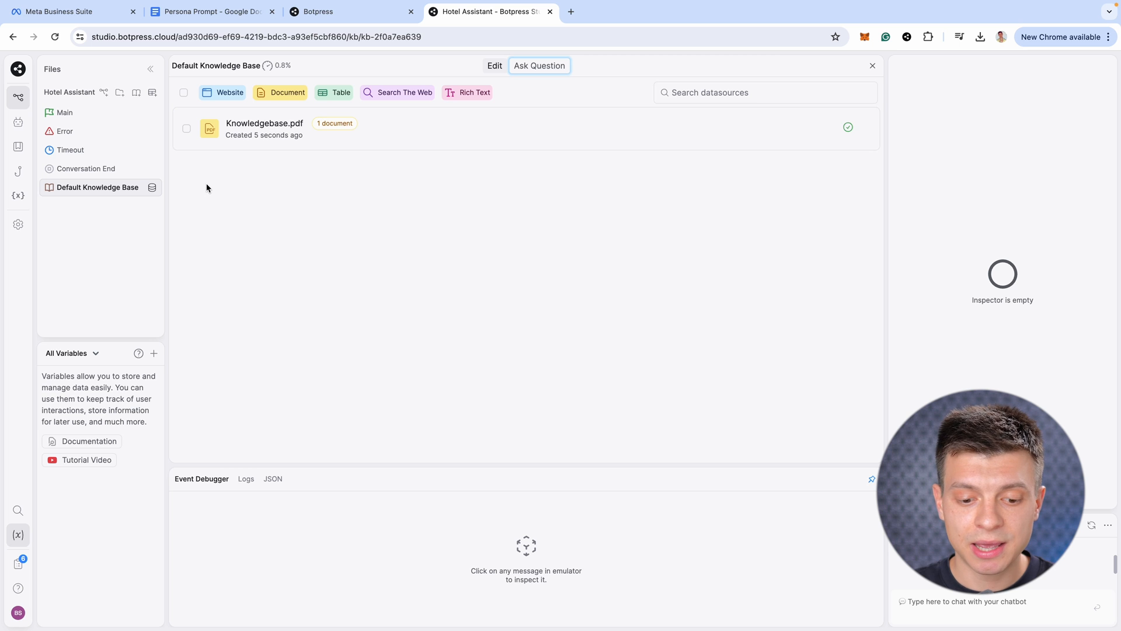
{"action": "right_click", "coordinate": [130, 191]}
{"action": "left_click", "coordinate": [137, 203]}
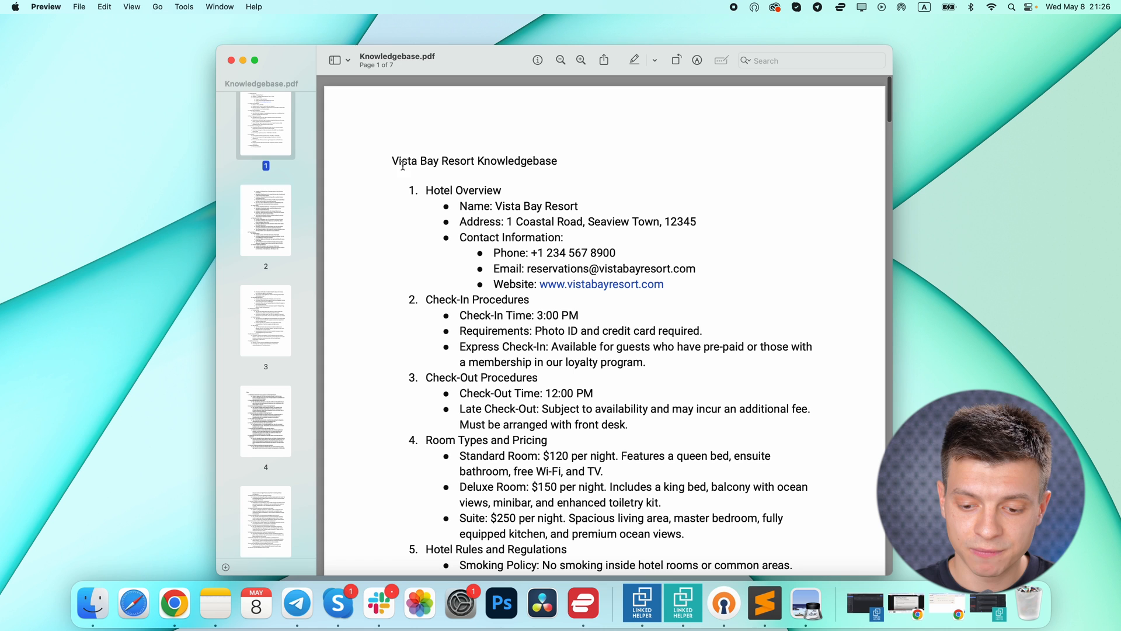
{"action": "left_click_drag", "start_coordinate": [391, 160], "coordinate": [549, 160]}
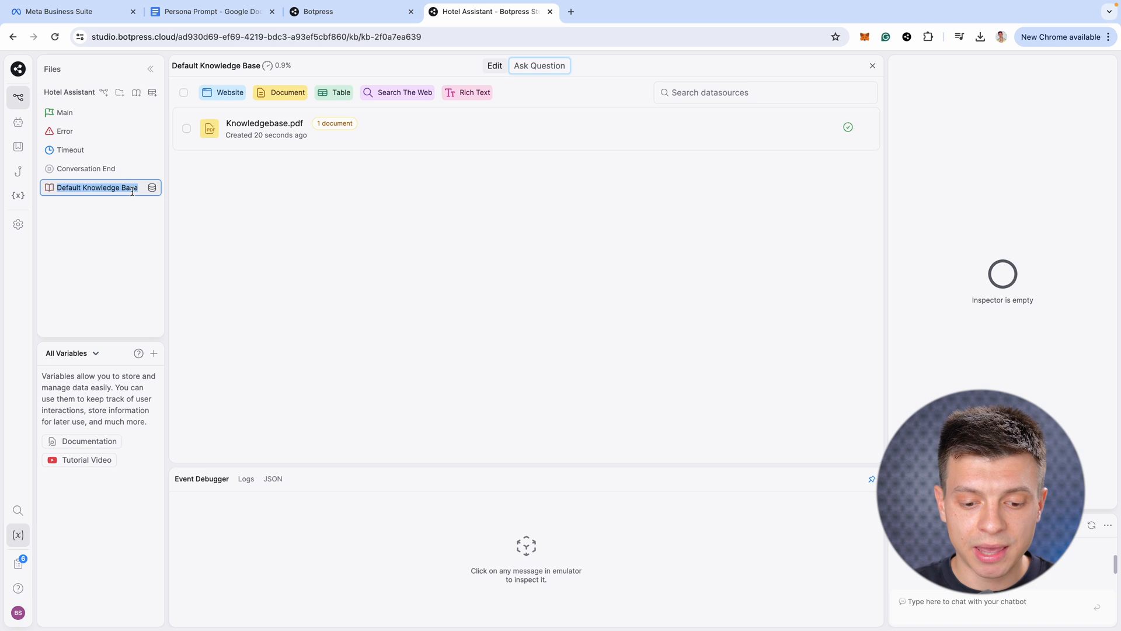
{"action": "type", "text": "Vista Bay Resort Knowledgebase"}
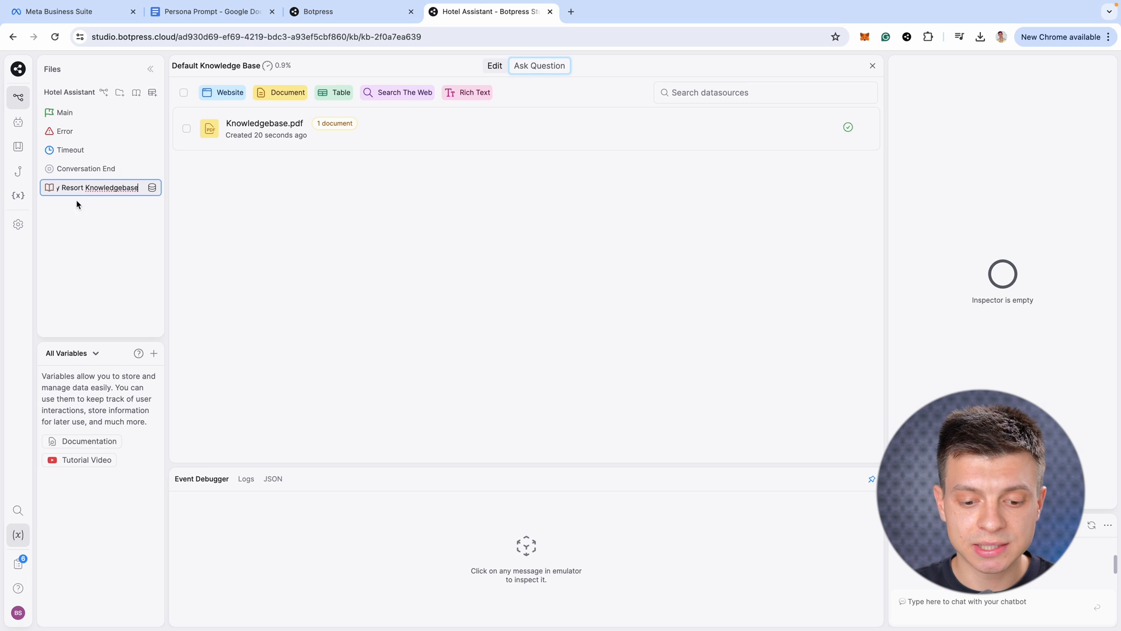
{"action": "left_click", "coordinate": [82, 113]}
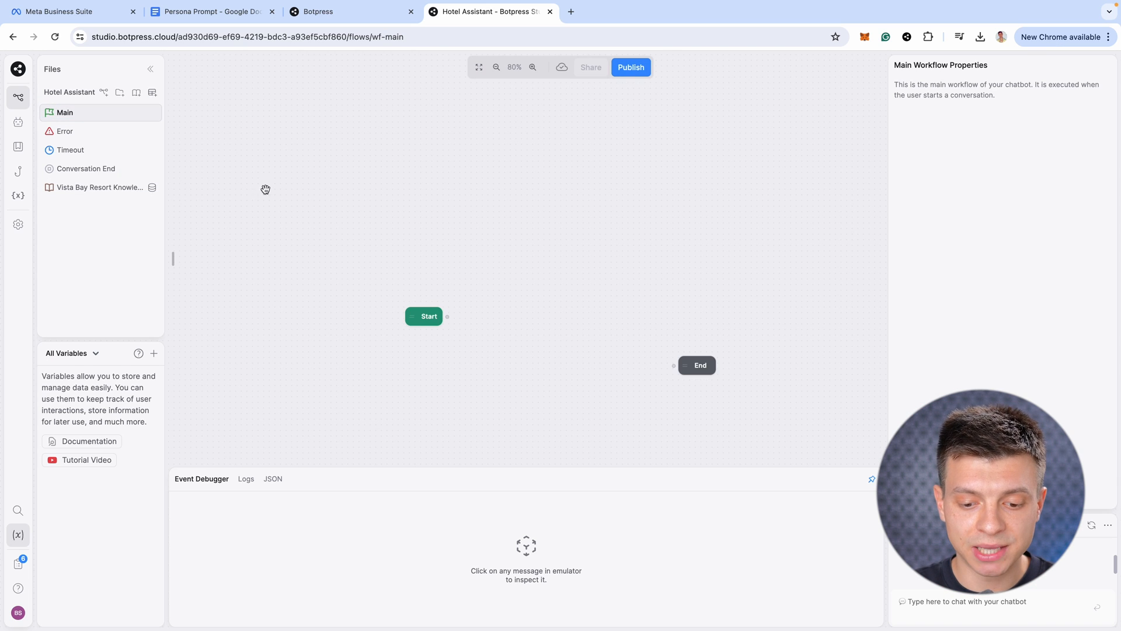
Add Standard1 after Start with the greeting 'Hello! I am here to help with your quetions'
{"action": "left_click_drag", "start_coordinate": [453, 319], "coordinate": [503, 321]}
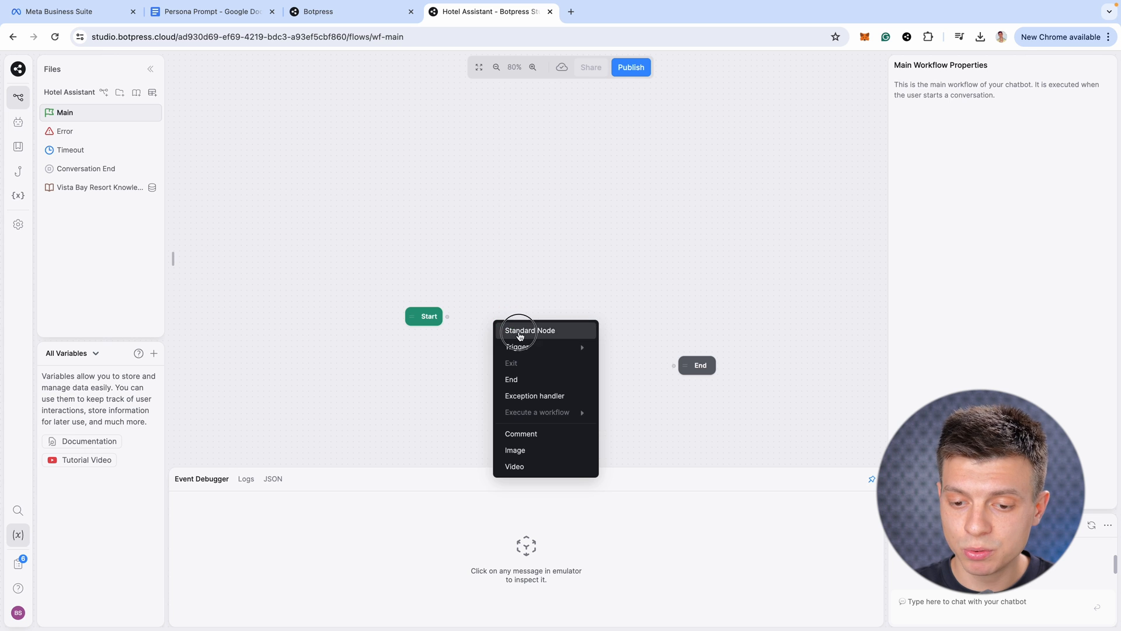
{"action": "left_click", "coordinate": [517, 328]}
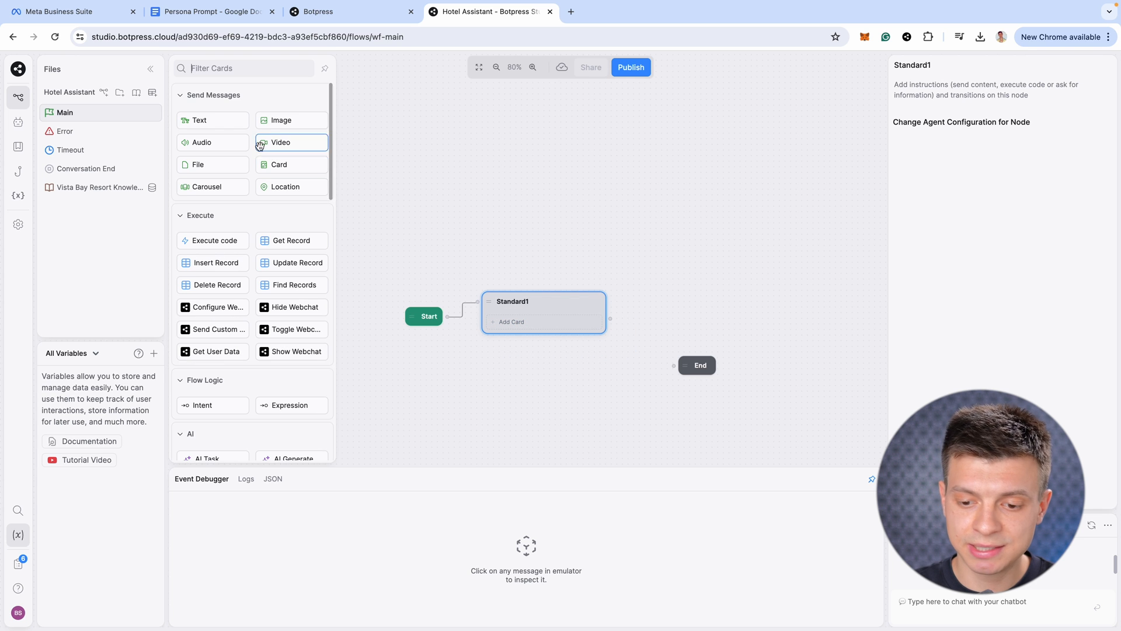
{"action": "left_click", "coordinate": [233, 122]}
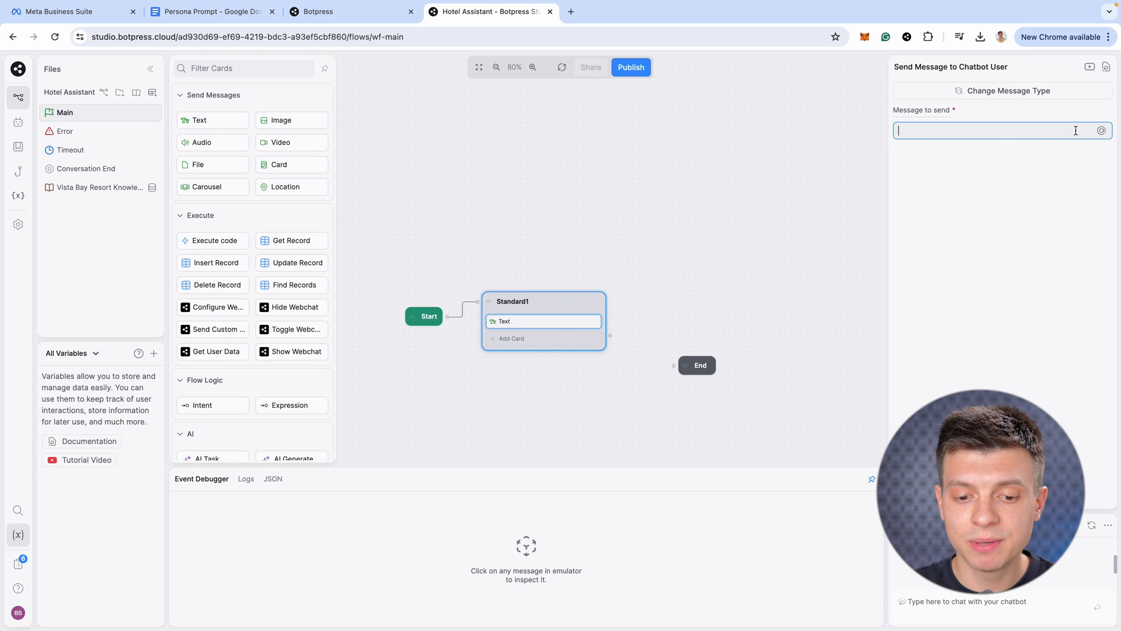
{"action": "left_click", "coordinate": [999, 130]}
{"action": "type", "text": "H"}
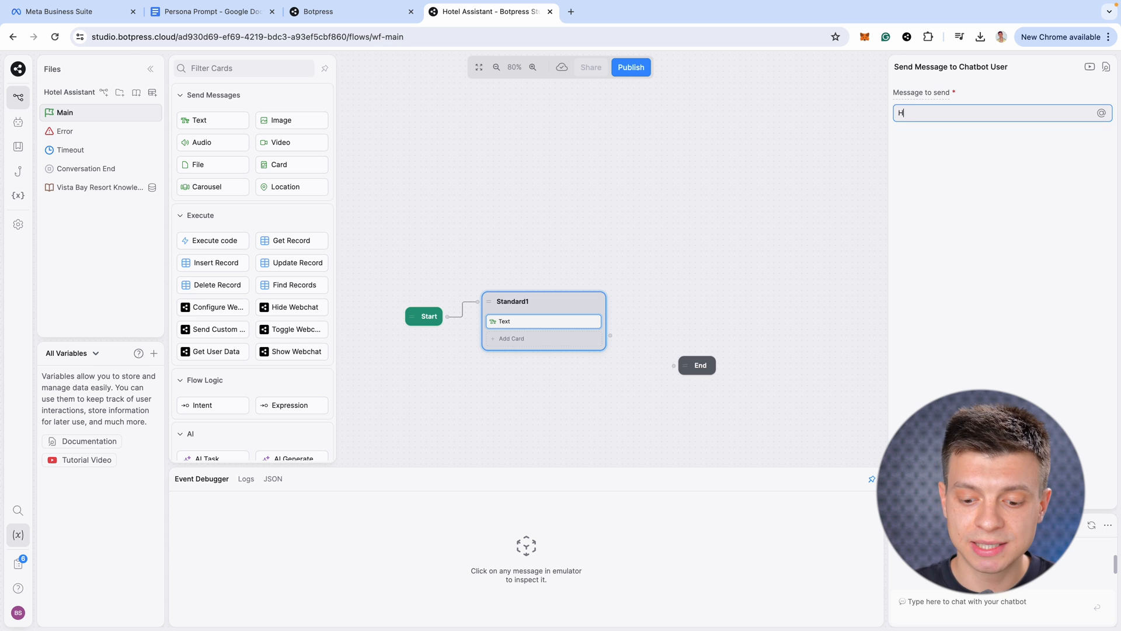
{"action": "type", "text": "ello! I am here to help with your quetions"}
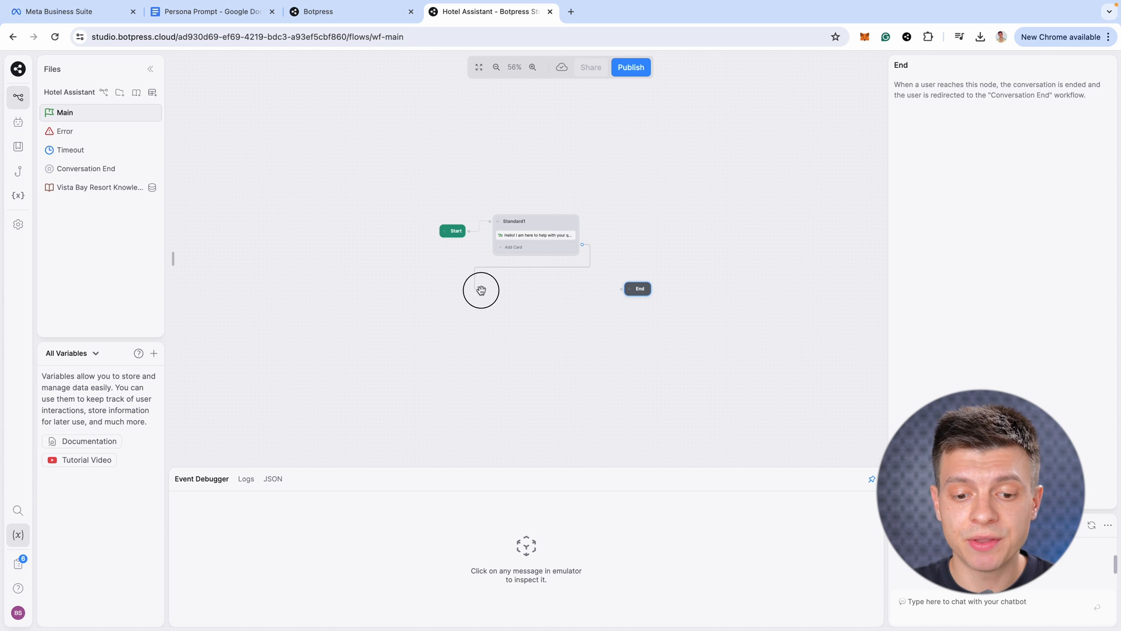
Add a Standard2 node with a Raw Input card asking 'What do you need help with?'
{"action": "right_click", "coordinate": [469, 295]}
{"action": "left_click", "coordinate": [523, 314]}
{"action": "double_click", "coordinate": [536, 294]}
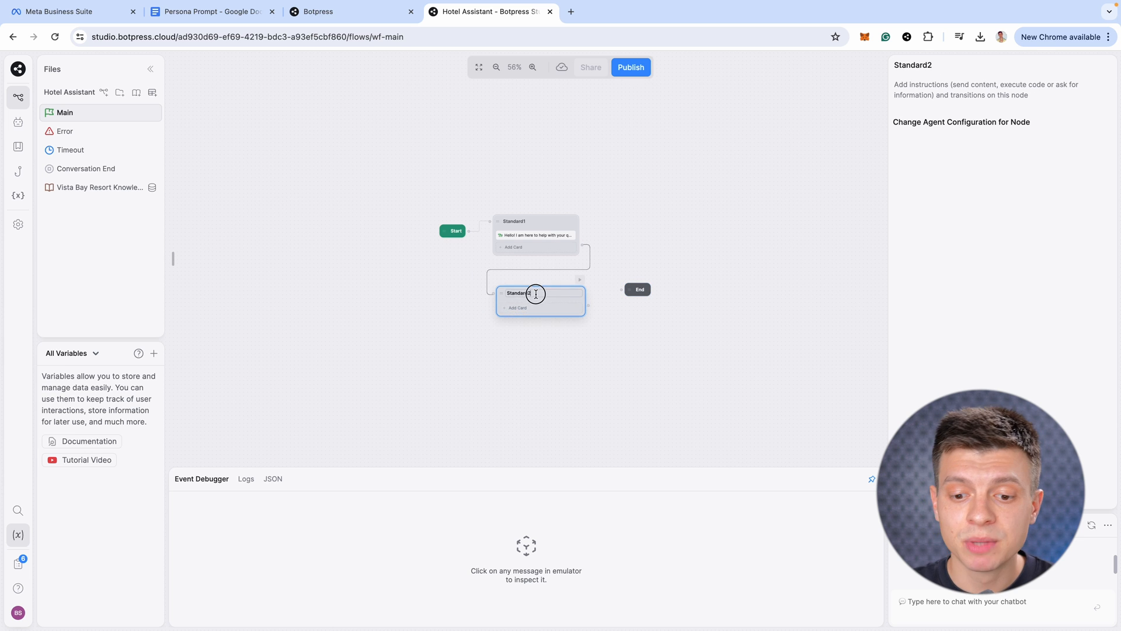
{"action": "scroll", "coordinate": [268, 353], "scroll_direction": "down", "scroll_amount": 5}
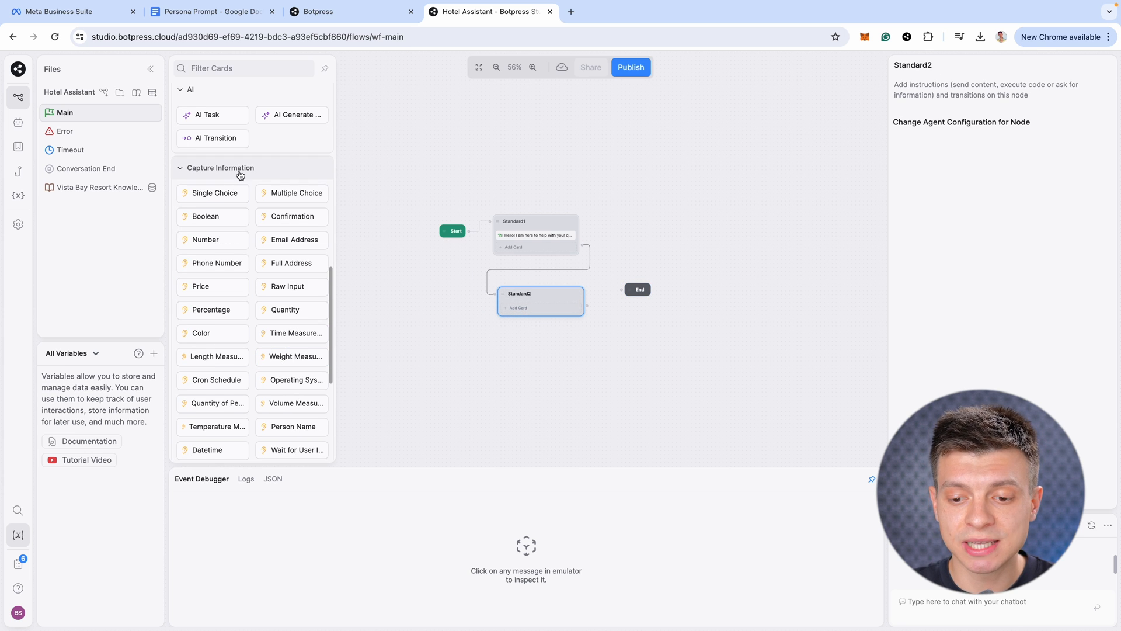
{"action": "left_click", "coordinate": [284, 290]}
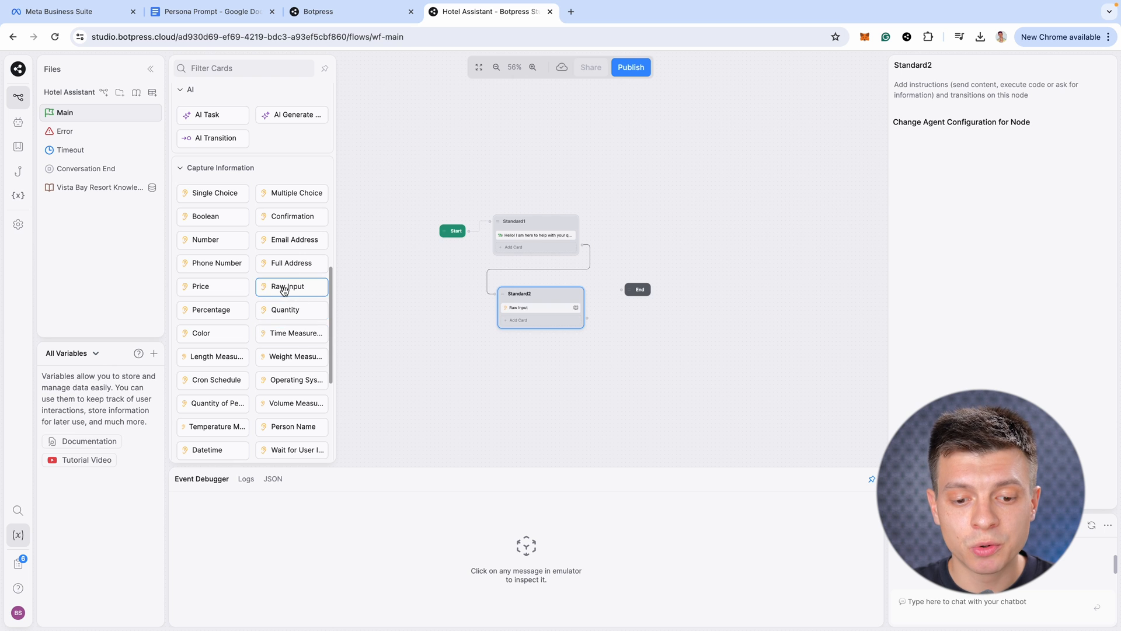
{"action": "left_click", "coordinate": [533, 308]}
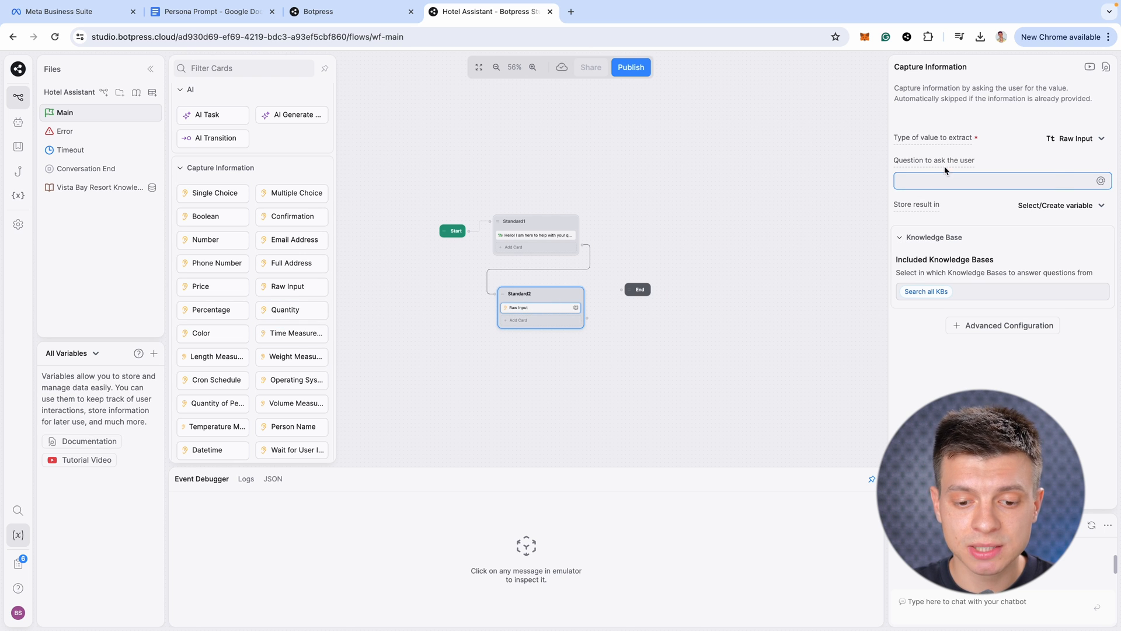
{"action": "type", "text": "Wha"}
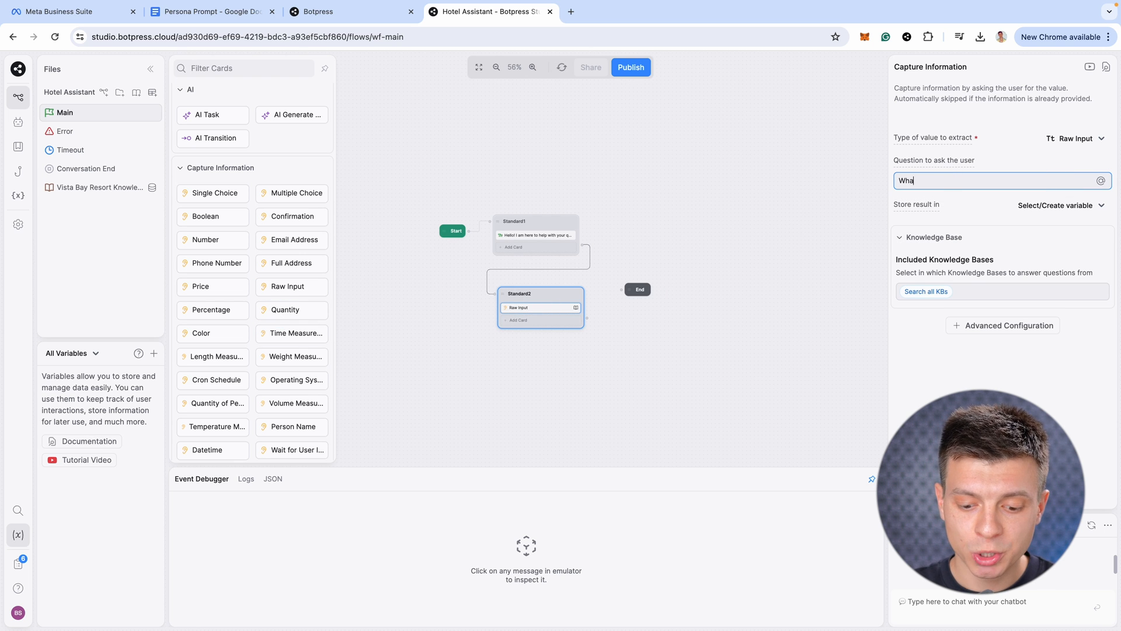
{"action": "type", "text": "t do you need help with?"}
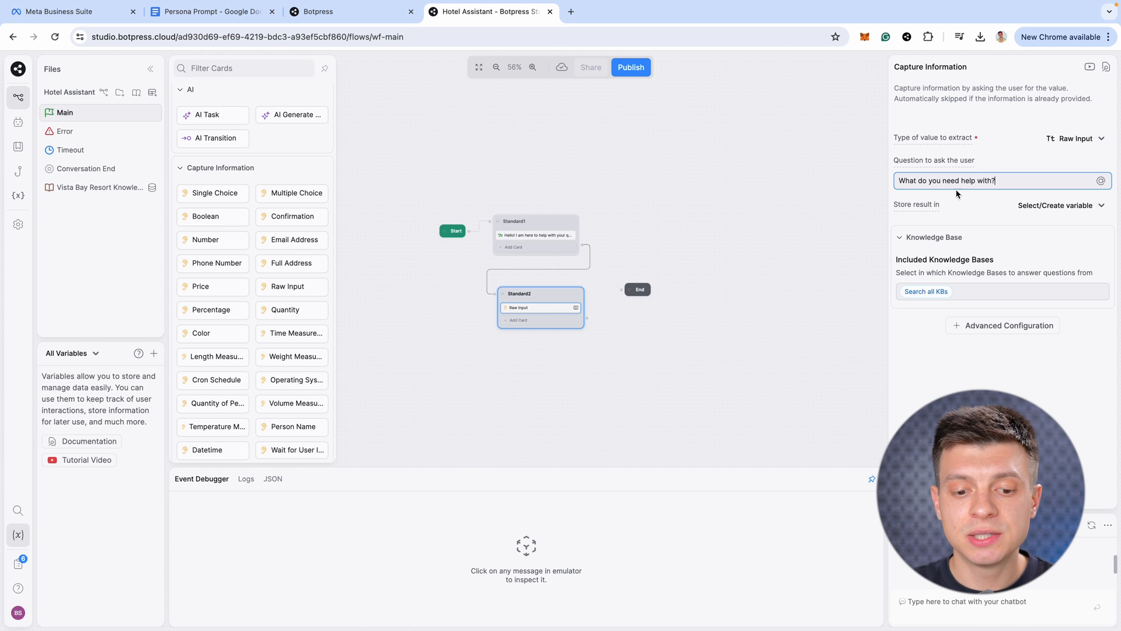
Restrict the question's answers to the Vista Bay Resort Knowledgebase
{"action": "left_click", "coordinate": [932, 290]}
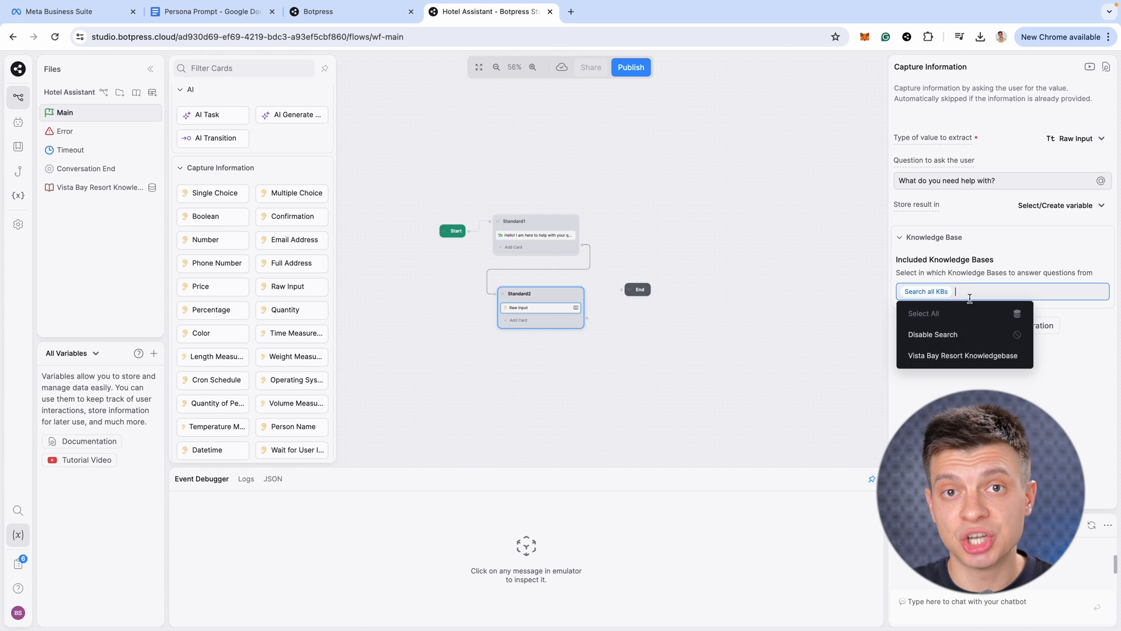
{"action": "left_click", "coordinate": [975, 357]}
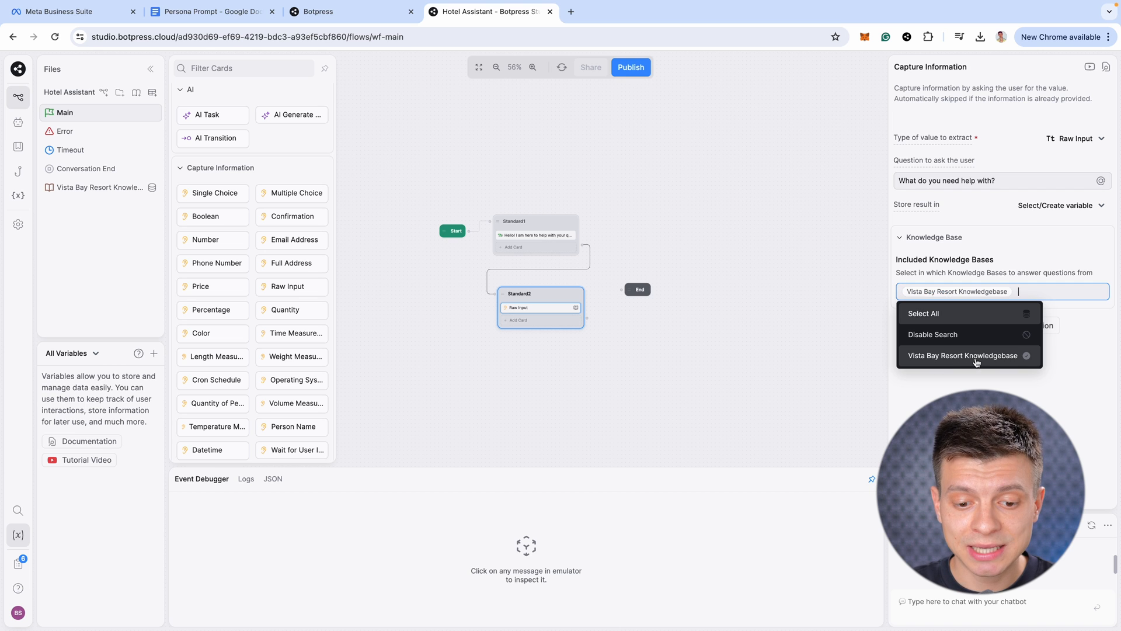
{"action": "left_click", "coordinate": [803, 348]}
{"action": "left_click", "coordinate": [538, 307]}
{"action": "left_click", "coordinate": [1092, 526]}
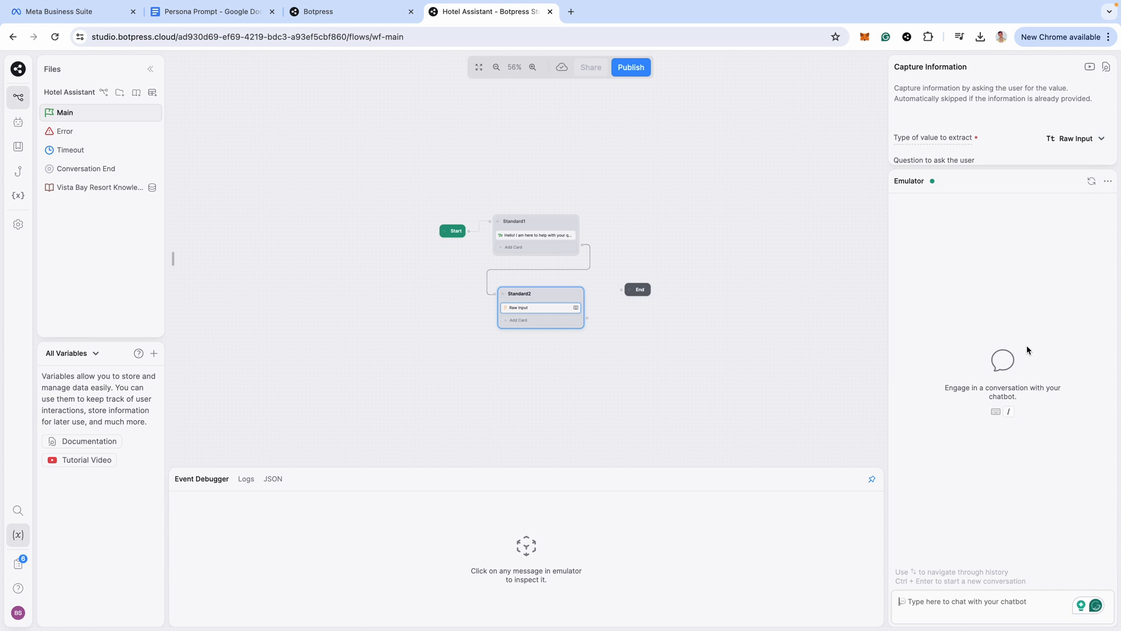
Test the bot with 'Hi there' and 'what is your check-out time?', checking 12:00 PM against the PDF
{"action": "type", "text": "Hi there"}
{"action": "key", "text": "Return"}
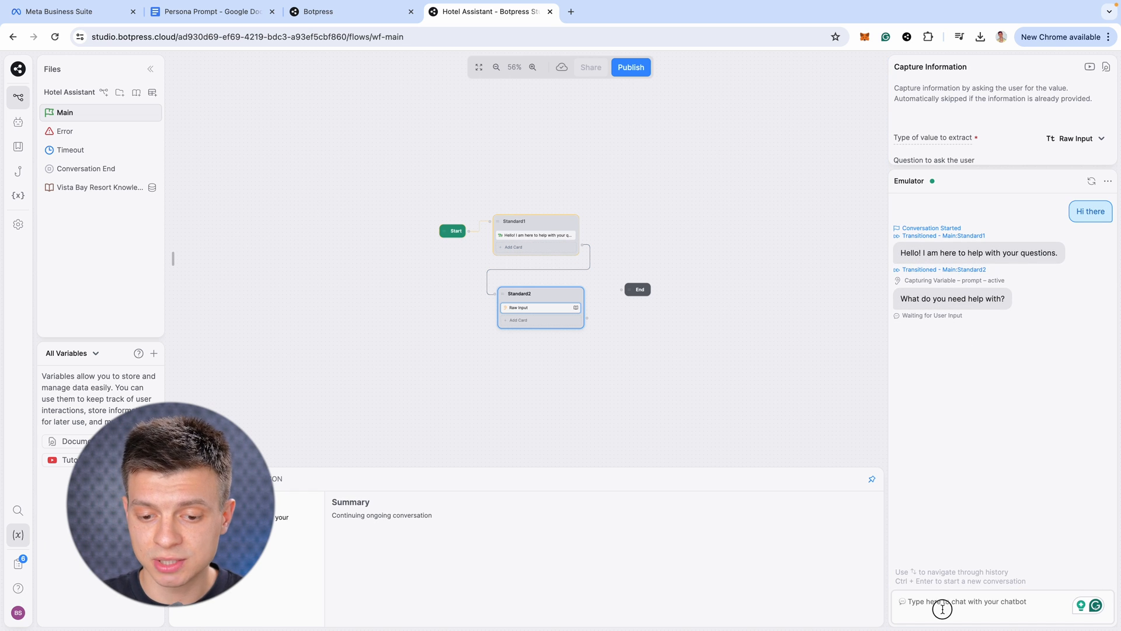
{"action": "type", "text": "what is your c"}
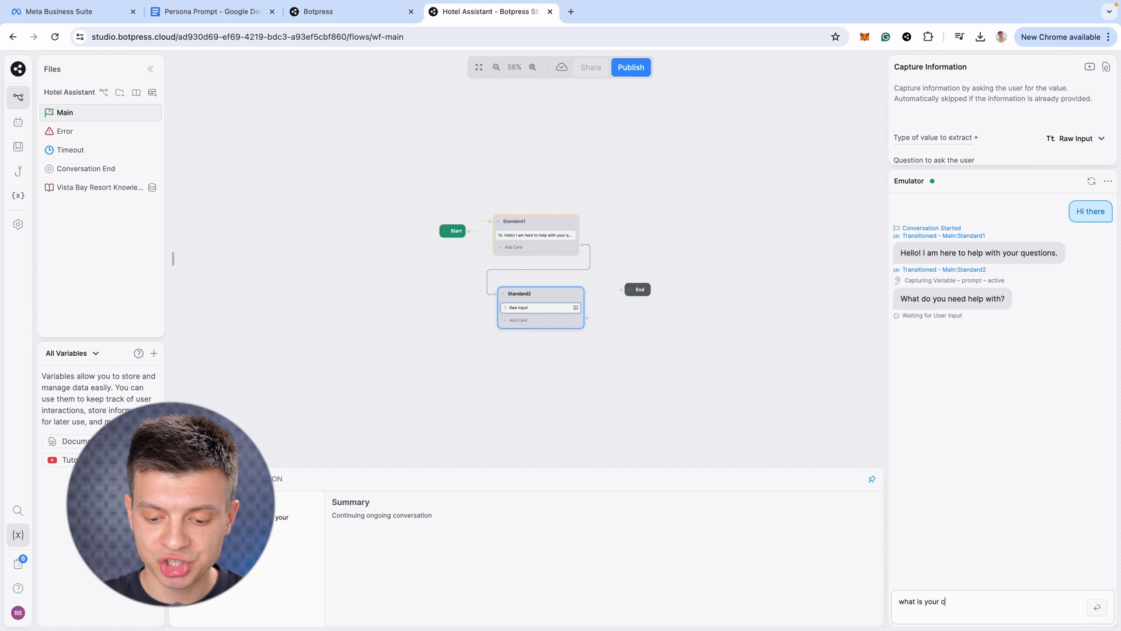
{"action": "type", "text": "heck-out time?"}
{"action": "key", "text": "Return"}
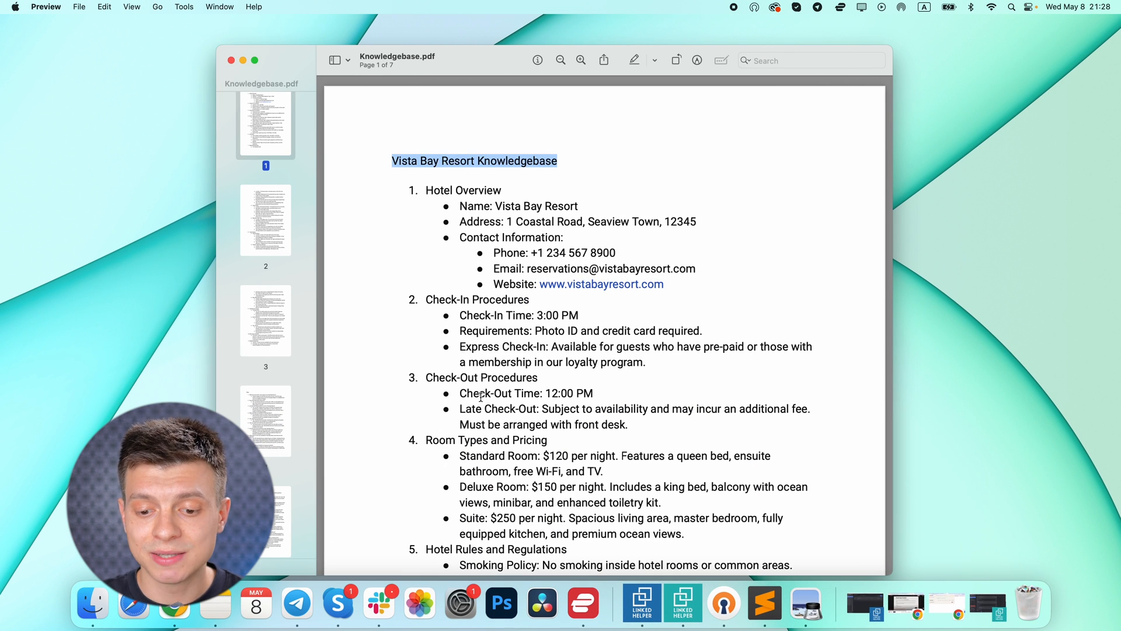
{"action": "left_click_drag", "start_coordinate": [462, 397], "coordinate": [594, 399]}
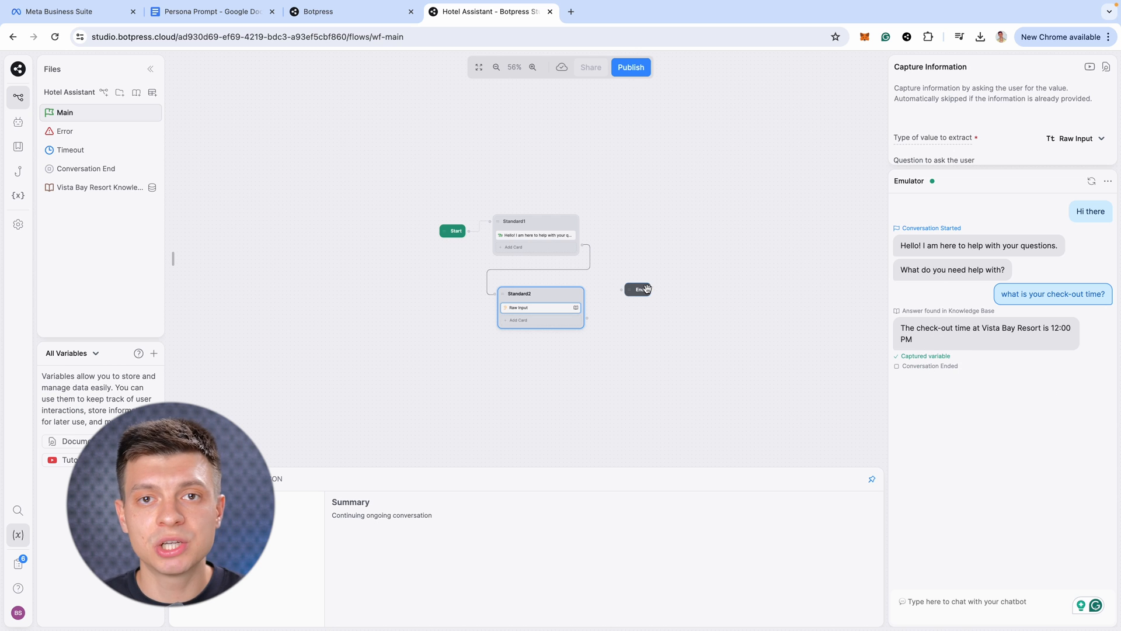
Add a Multiple Choice card to Standard2 asking 'Do you have another question' with Yes and No
{"action": "left_click_drag", "start_coordinate": [640, 289], "coordinate": [642, 407]}
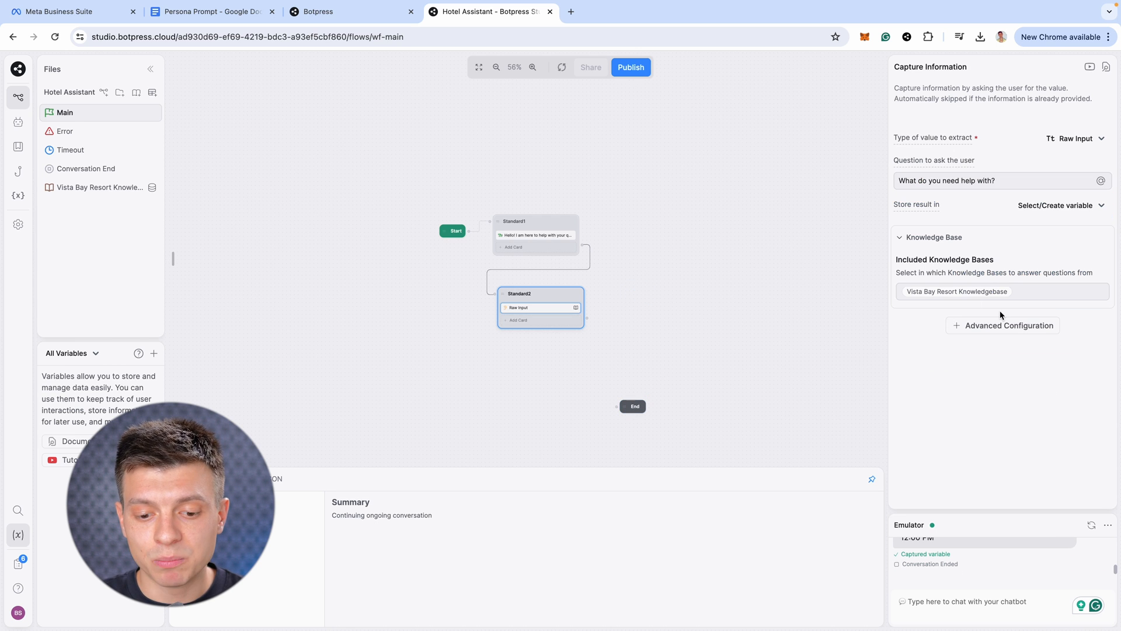
{"action": "left_click", "coordinate": [518, 320]}
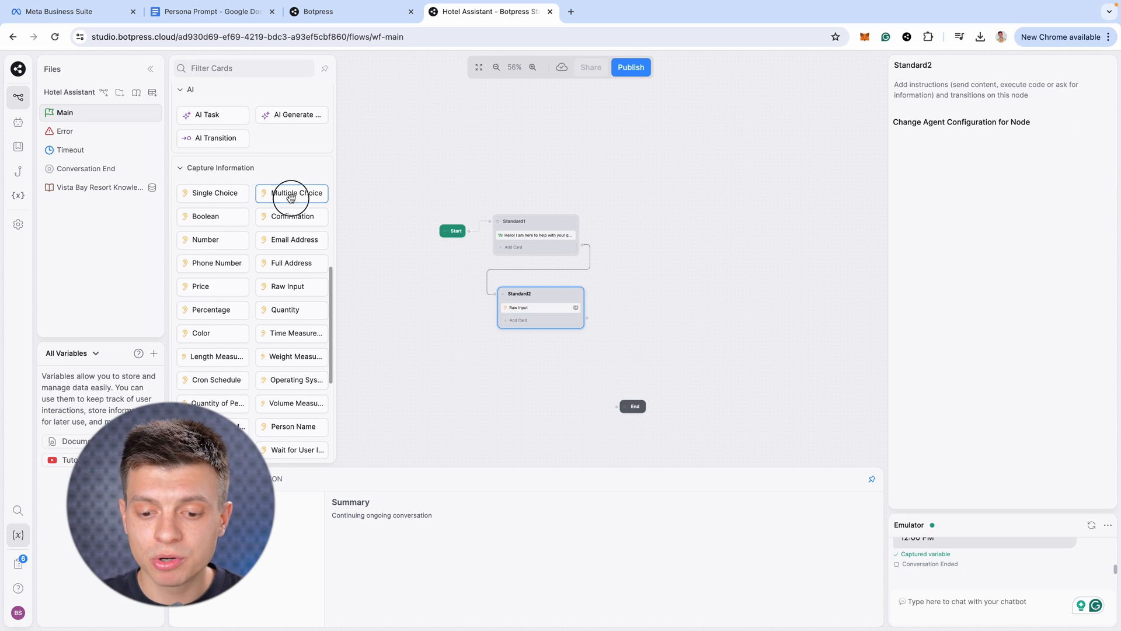
{"action": "left_click", "coordinate": [290, 193]}
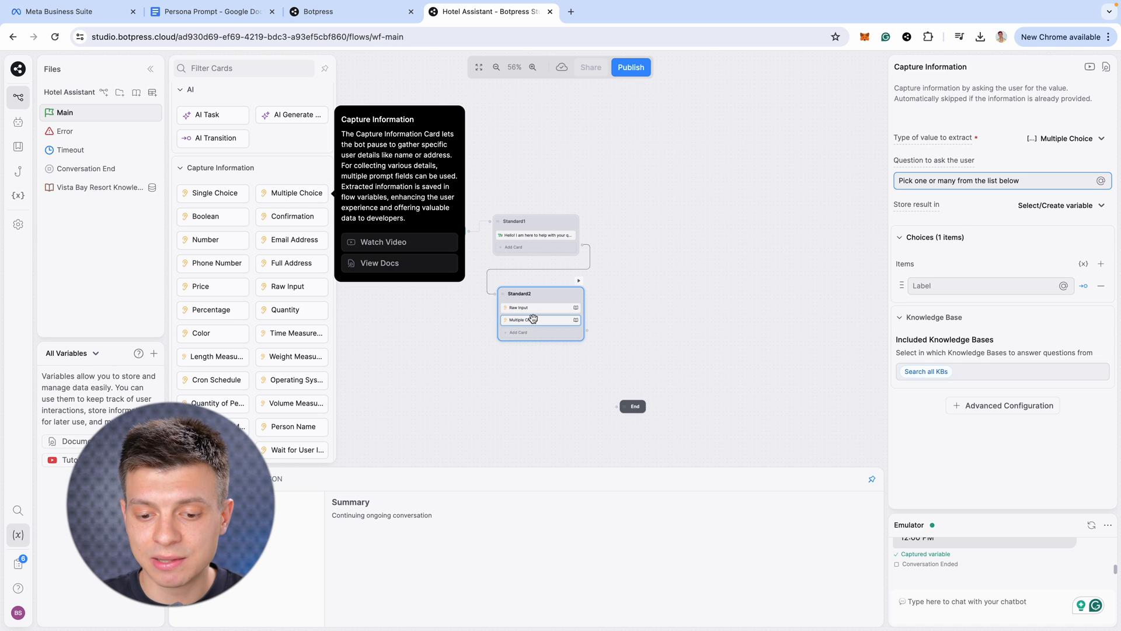
{"action": "key", "text": "ctrl+a"}
{"action": "type", "text": "Do you have another "}
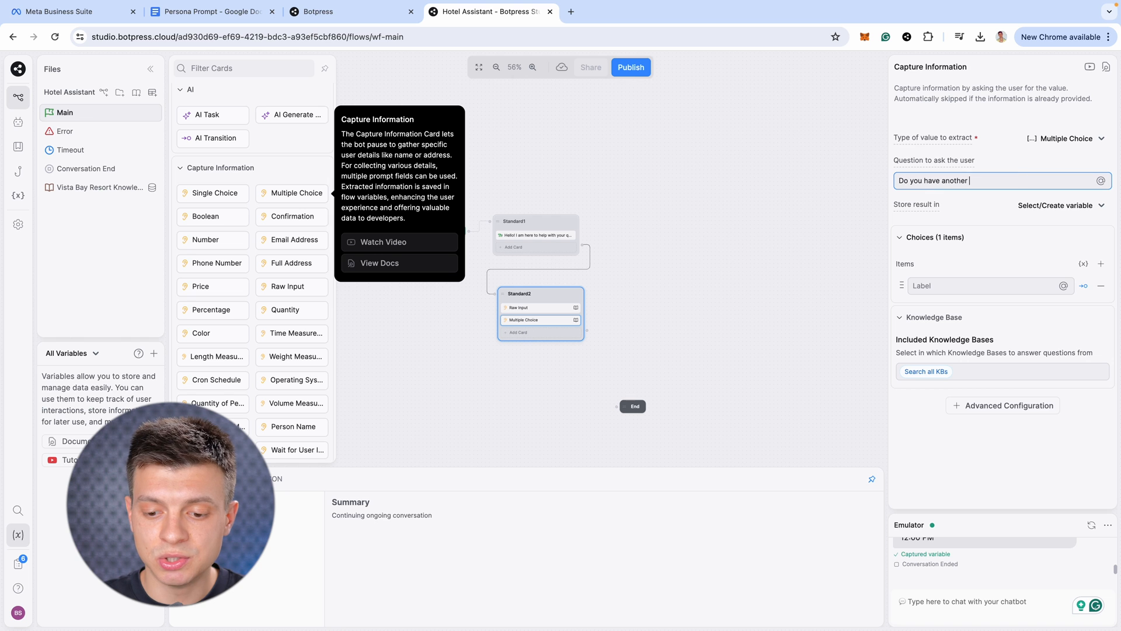
{"action": "type", "text": "question?"}
{"action": "left_click", "coordinate": [983, 286]}
{"action": "type", "text": "Yes"}
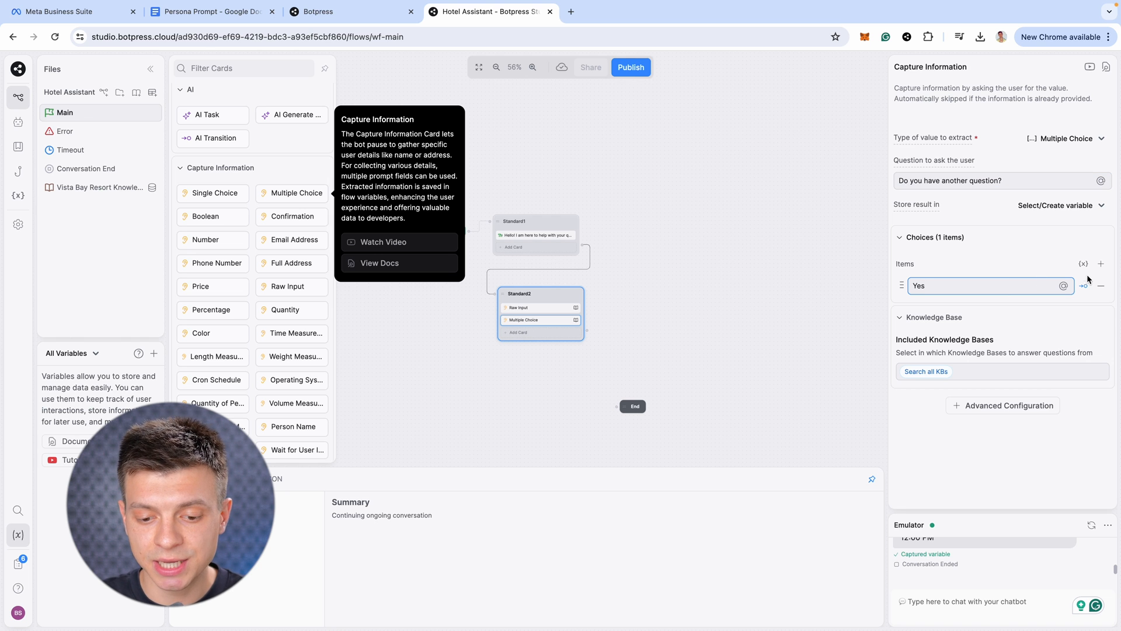
{"action": "left_click", "coordinate": [1100, 263]}
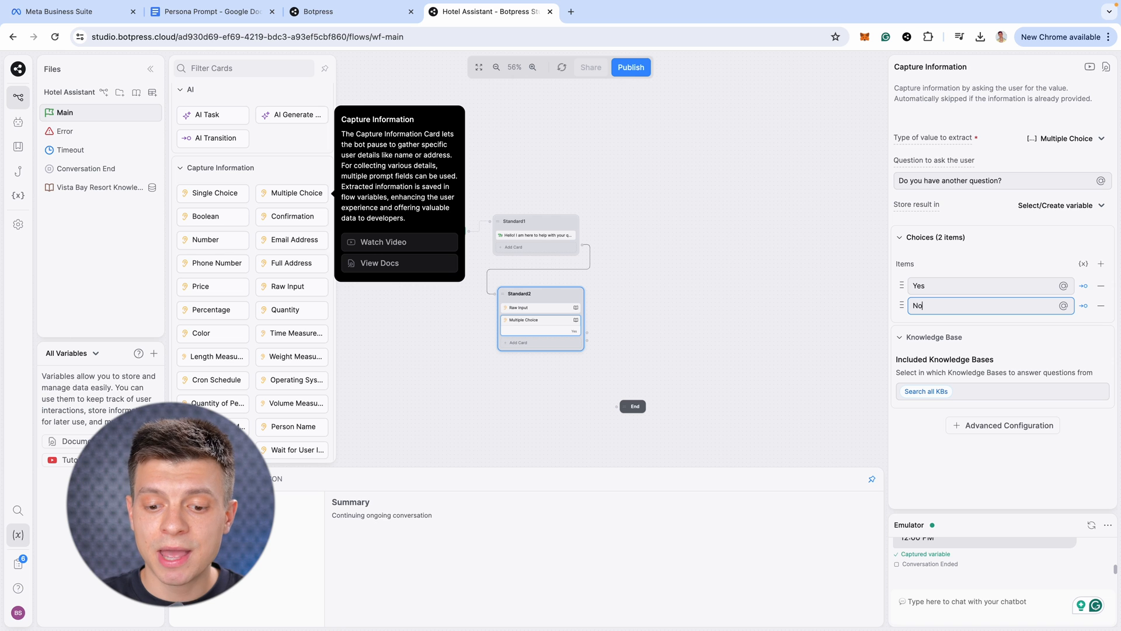
Disable knowledge search for the choice, wire No to End and Yes back to Standard2
{"action": "left_click", "coordinate": [968, 390]}
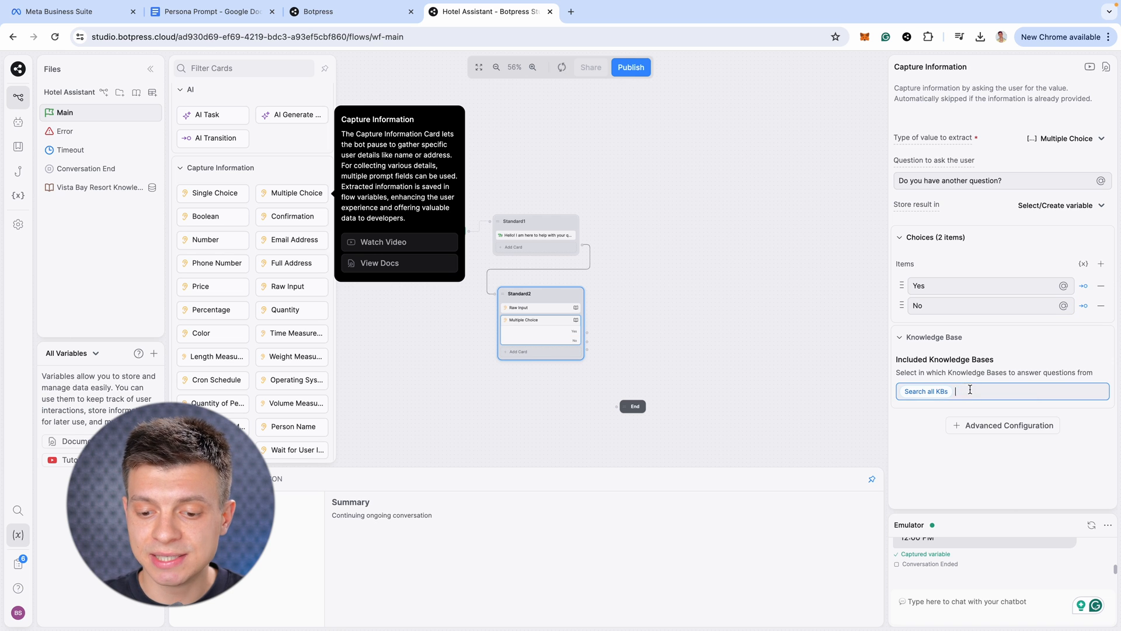
{"action": "left_click", "coordinate": [948, 437]}
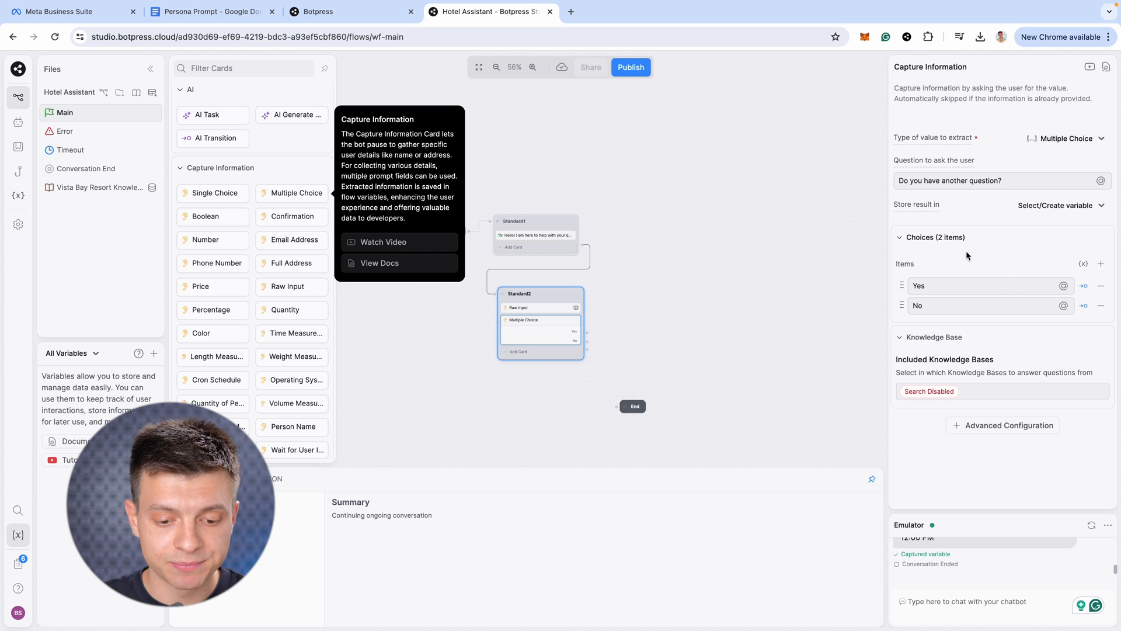
{"action": "left_click_drag", "start_coordinate": [588, 342], "coordinate": [617, 406]}
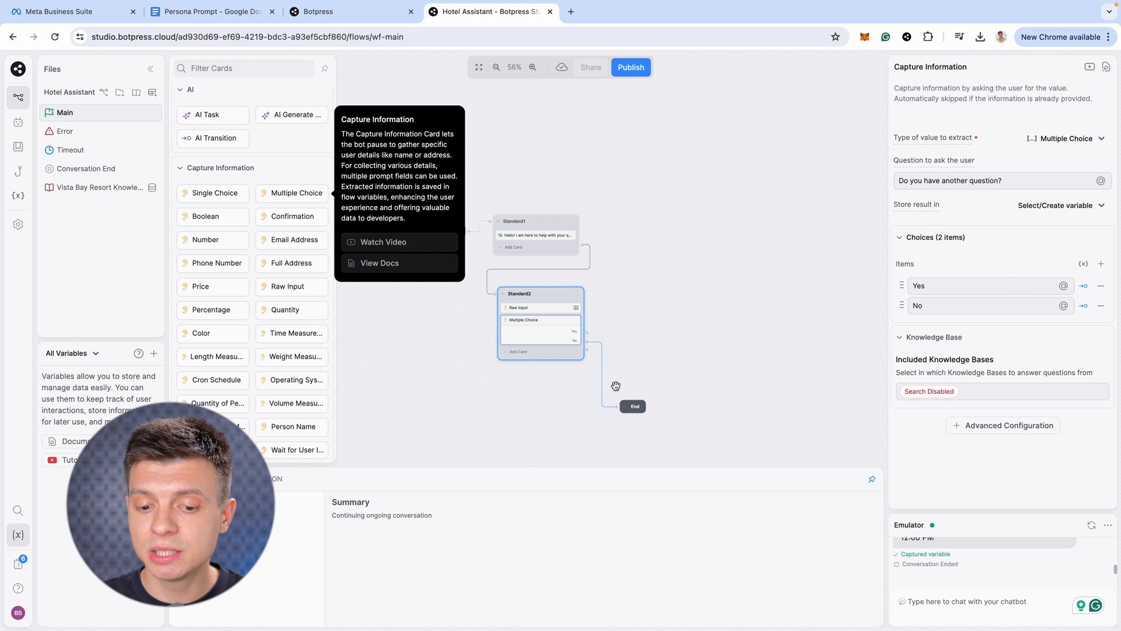
{"action": "left_click_drag", "start_coordinate": [585, 332], "coordinate": [496, 296]}
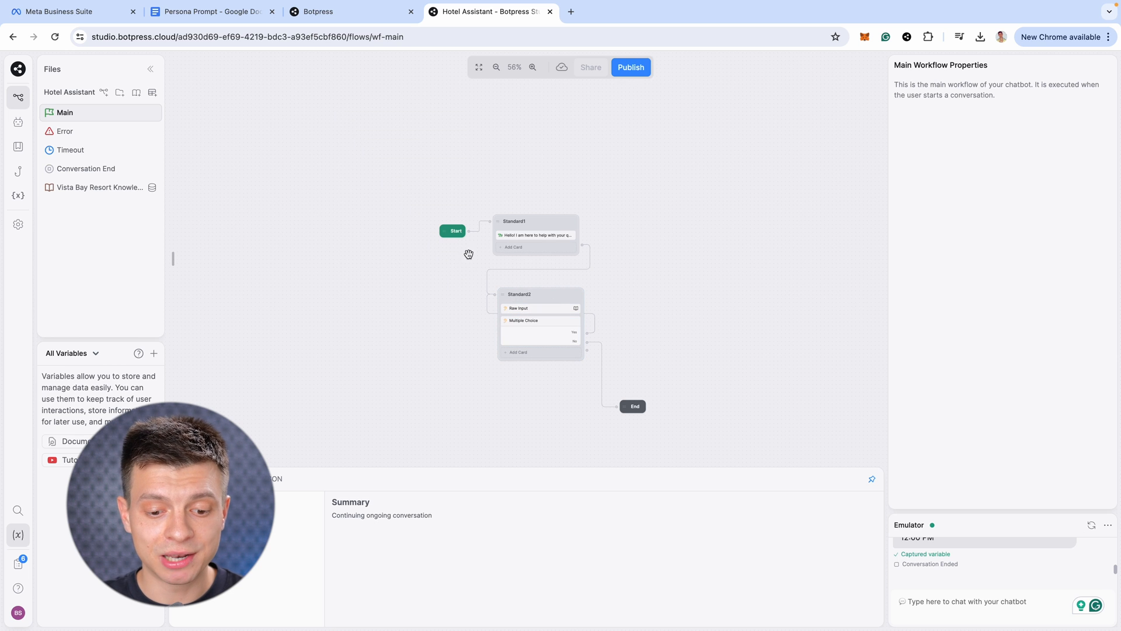
Restart the emulator chat and ask the check-out time question again
{"action": "left_click", "coordinate": [1091, 525]}
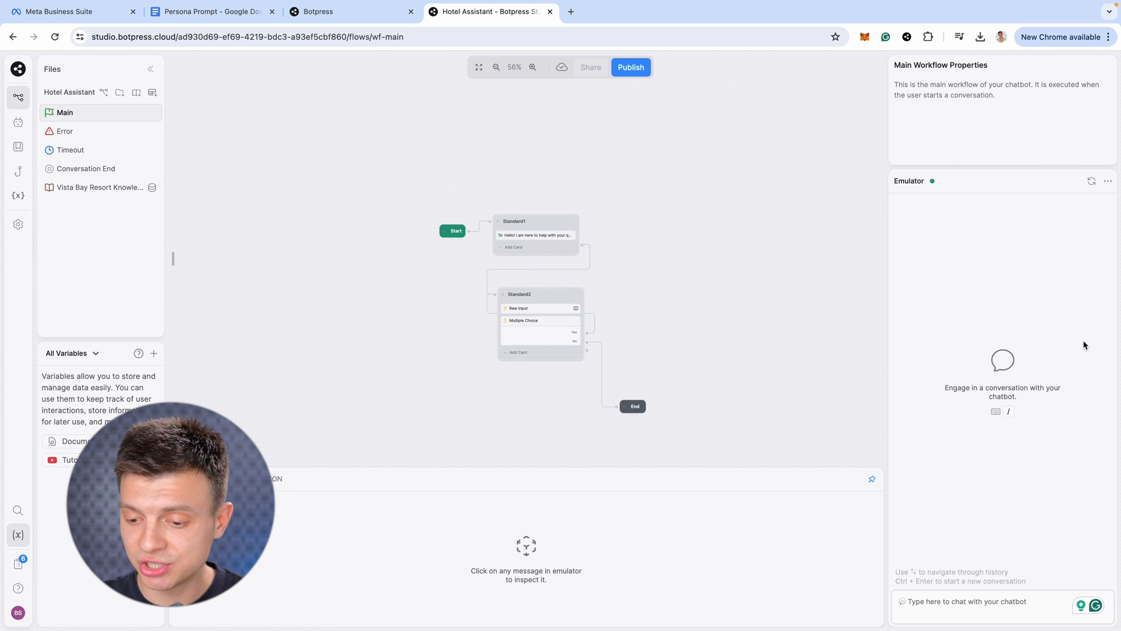
{"action": "key", "text": "Return"}
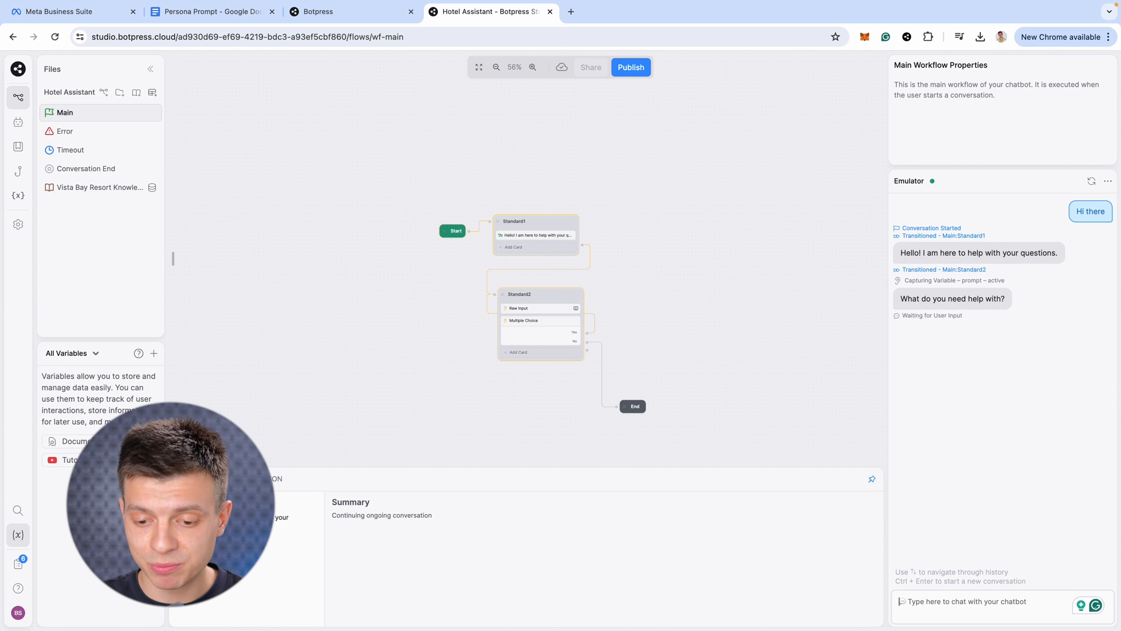
{"action": "type", "text": "what is your check-out time?"}
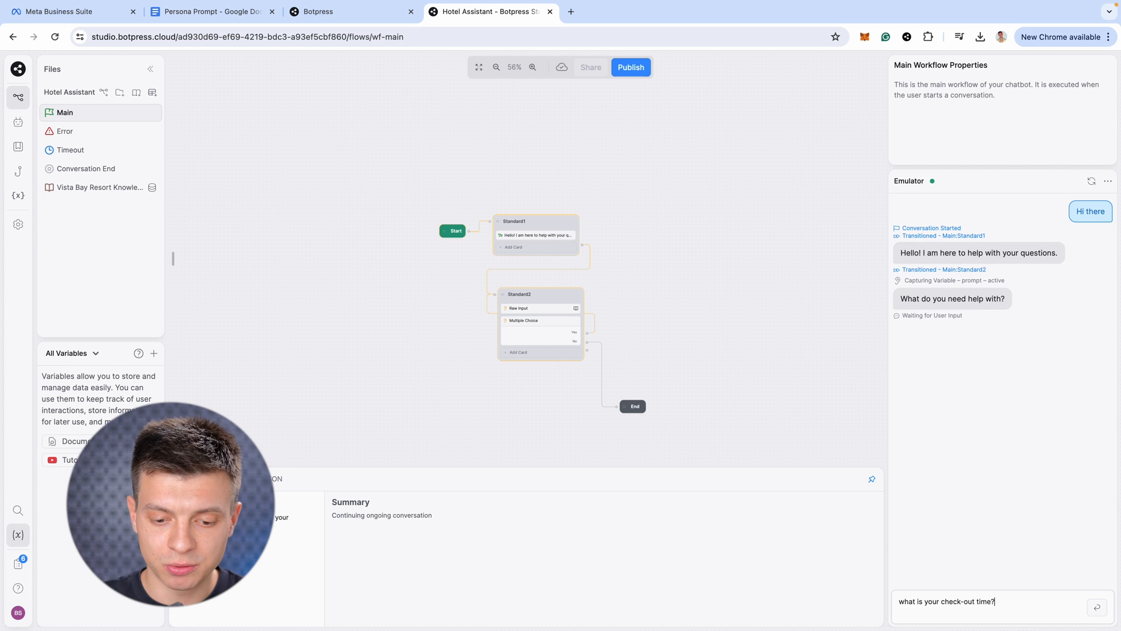
{"action": "key", "text": "Return"}
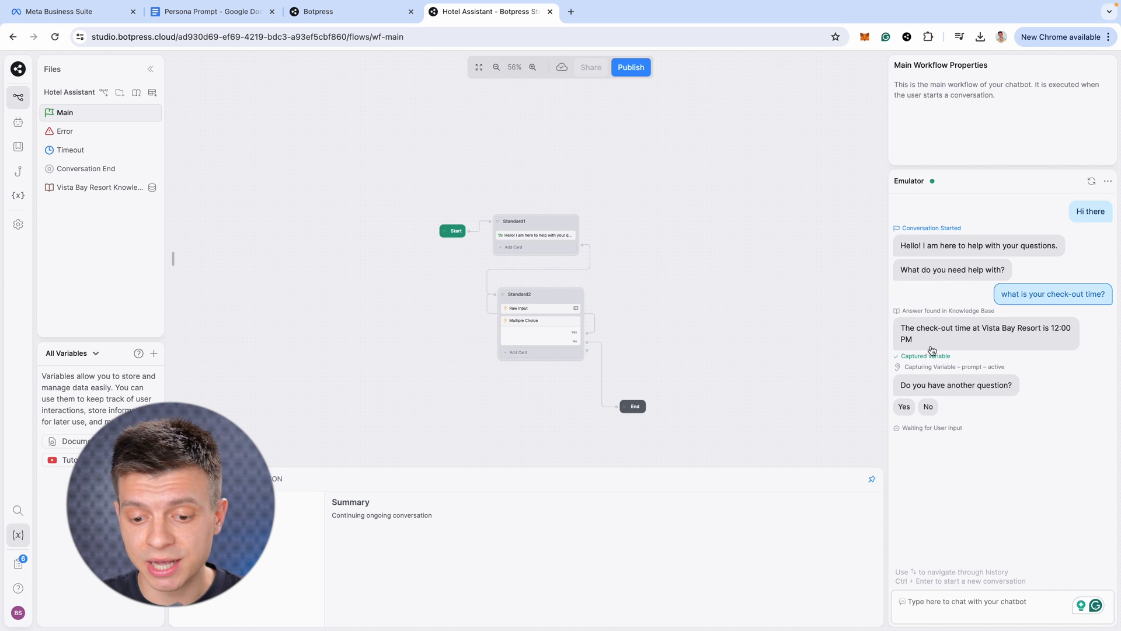
Answer Yes, ask 'what is your wifi password?', and inspect the reply's message details
{"action": "left_click", "coordinate": [904, 406]}
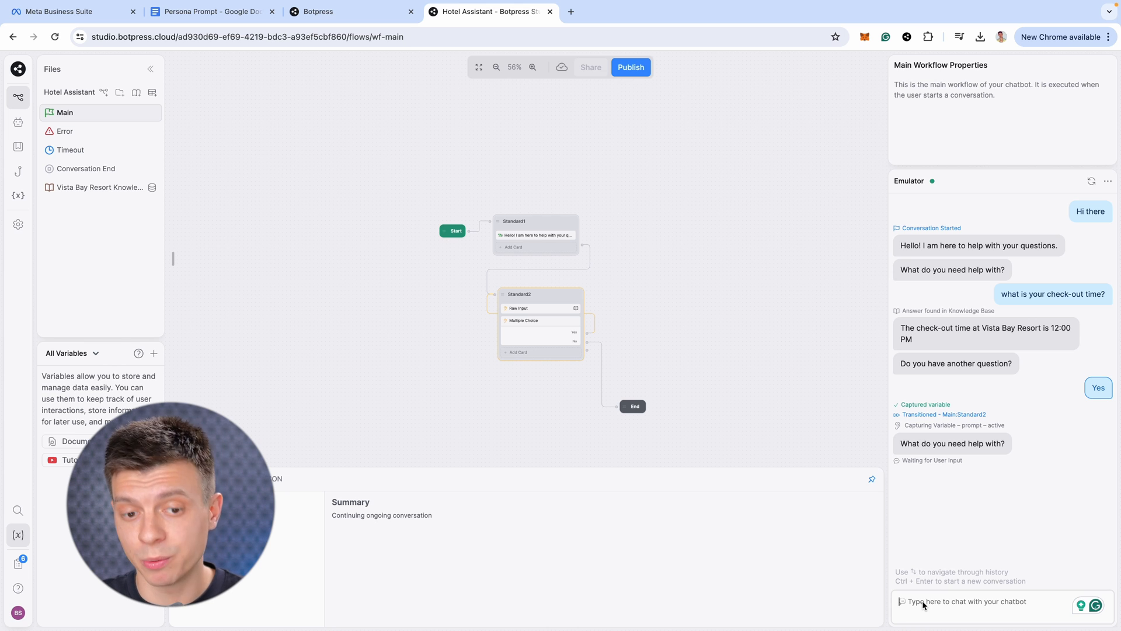
{"action": "type", "text": "what is your wifi password?"}
{"action": "key", "text": "Return"}
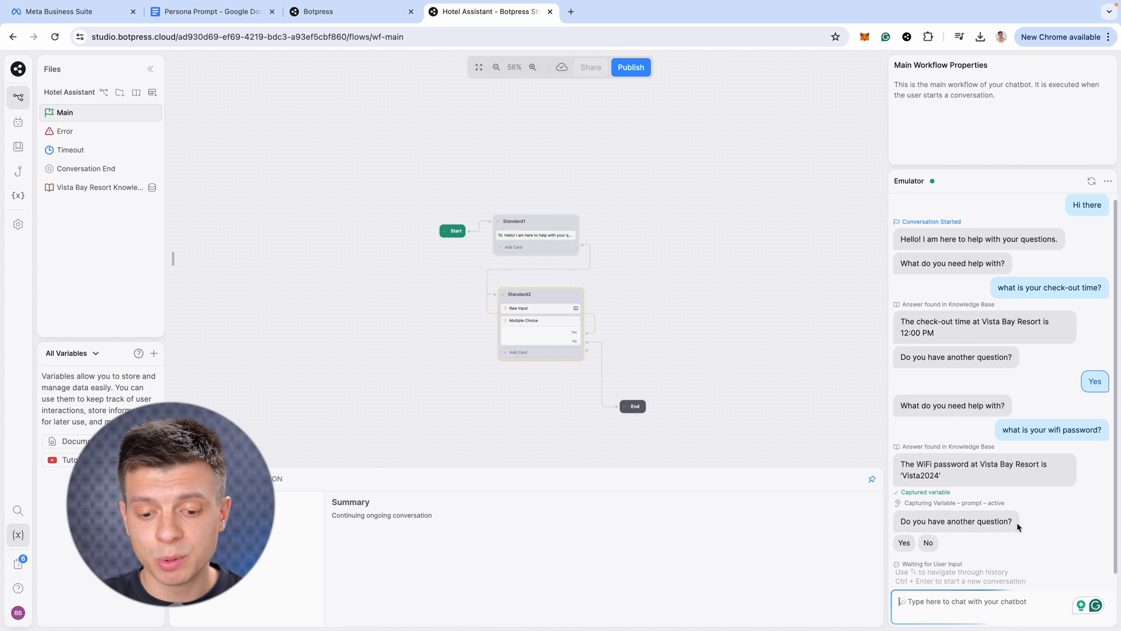
{"action": "left_click", "coordinate": [914, 480]}
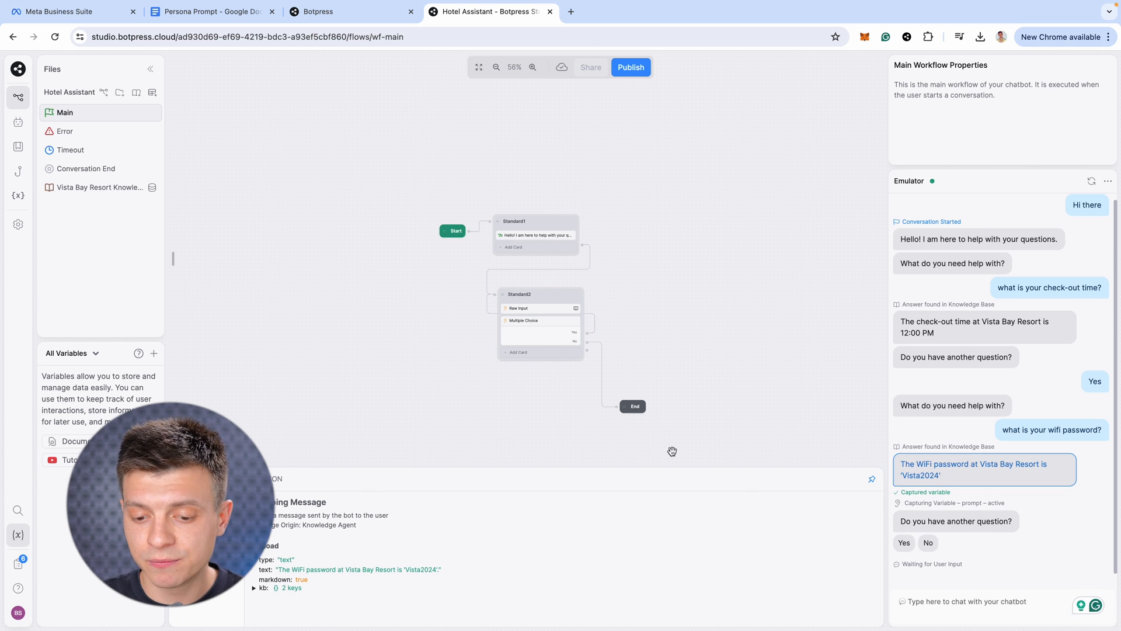
{"action": "key", "text": "ctrl+Left"}
{"action": "left_click", "coordinate": [655, 372]}
{"action": "key", "text": "super+f"}
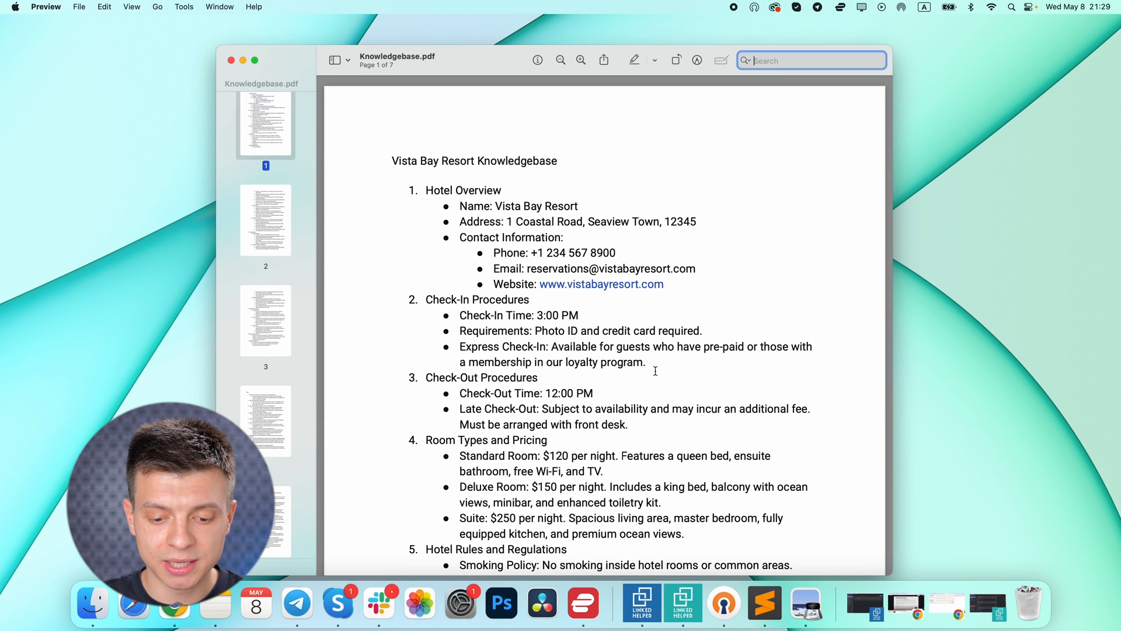
{"action": "type", "text": "vist"}
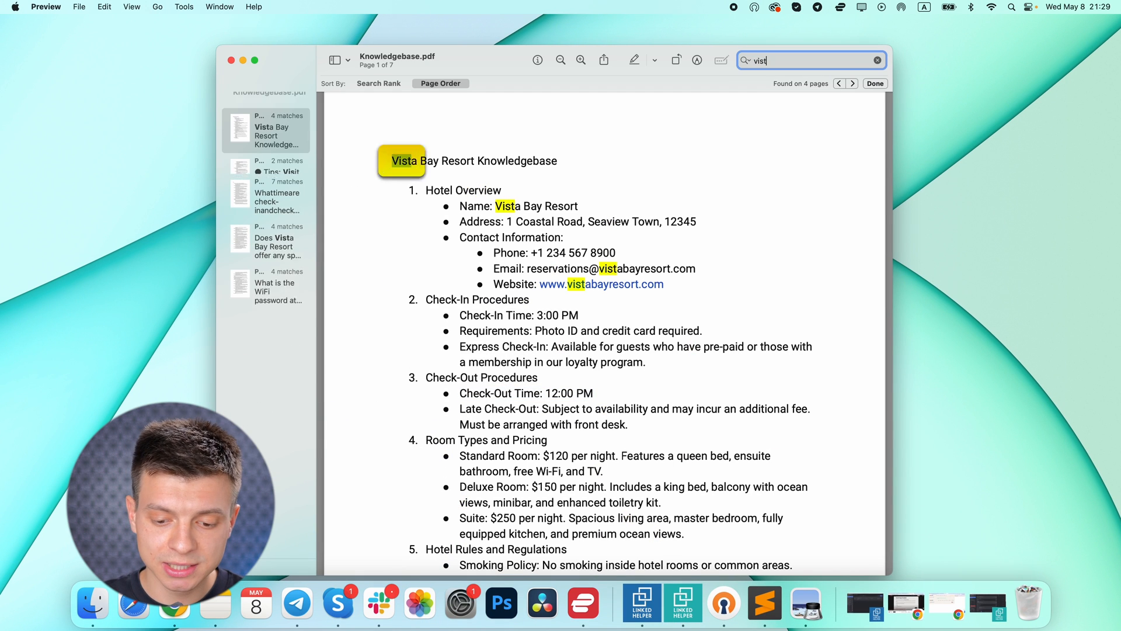
{"action": "type", "text": "a2024"}
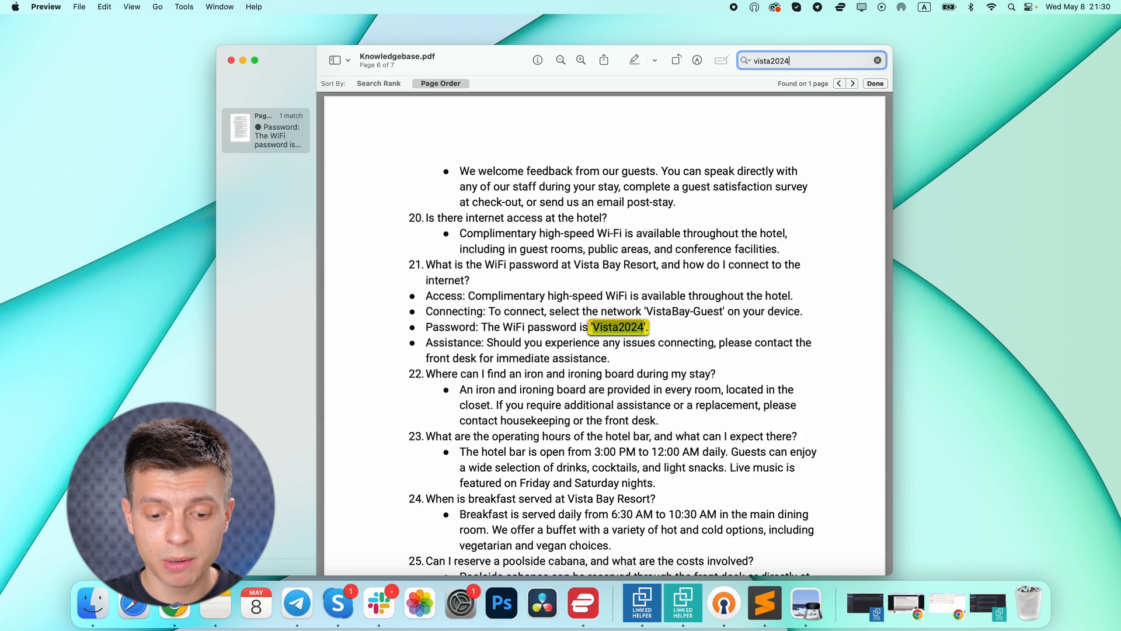
{"action": "left_click_drag", "start_coordinate": [425, 327], "coordinate": [650, 327]}
{"action": "left_click", "coordinate": [653, 330]}
{"action": "key", "text": "super+Tab"}
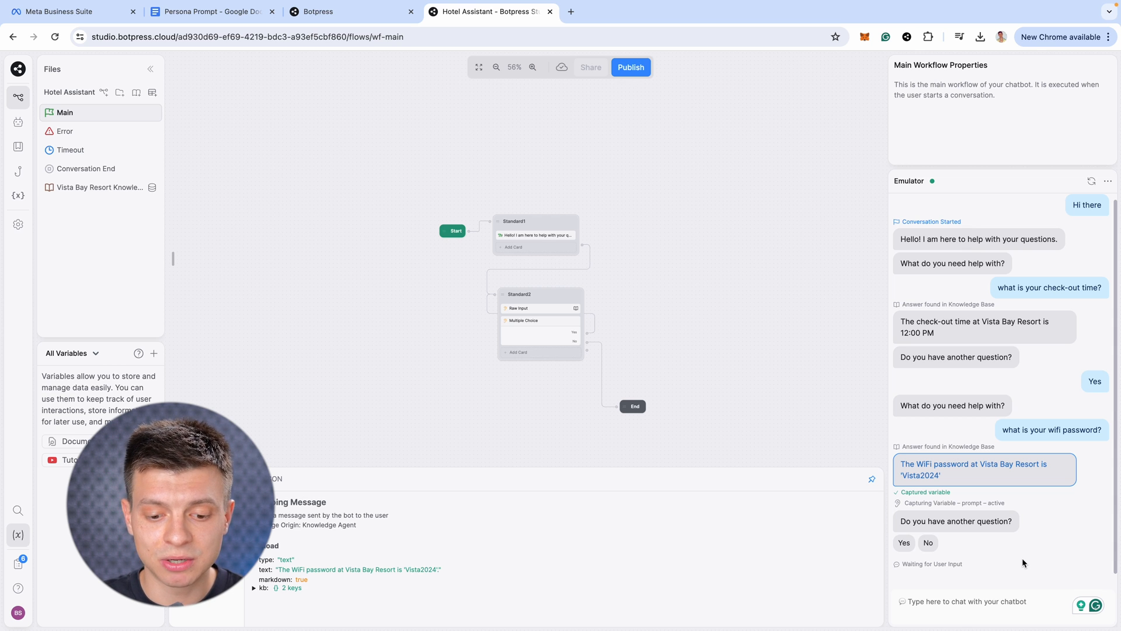
Turn on the Personality Agent from the Agents list
{"action": "scroll", "coordinate": [963, 372], "scroll_direction": "up", "scroll_amount": 1}
{"action": "scroll", "coordinate": [963, 375], "scroll_direction": "down", "scroll_amount": 1}
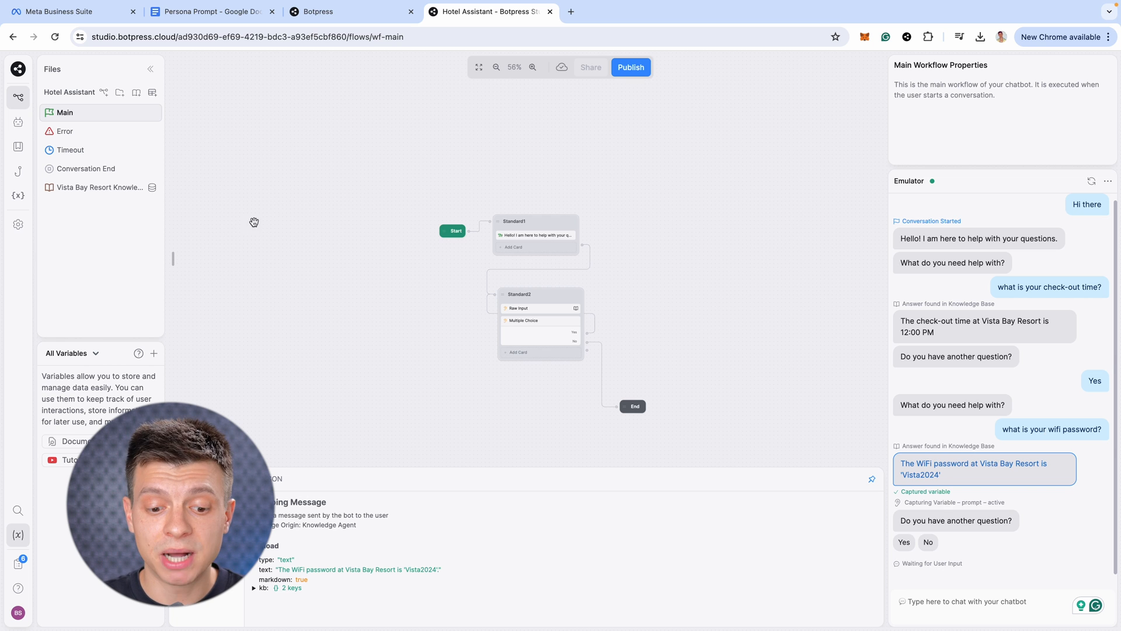
{"action": "left_click", "coordinate": [18, 121]}
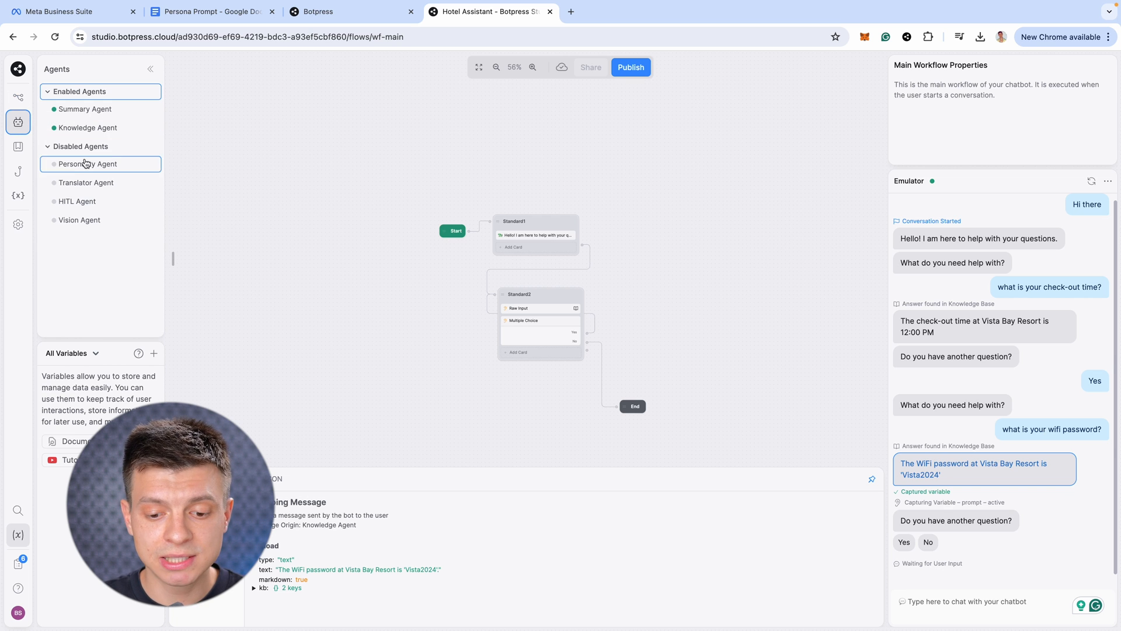
{"action": "left_click", "coordinate": [74, 168]}
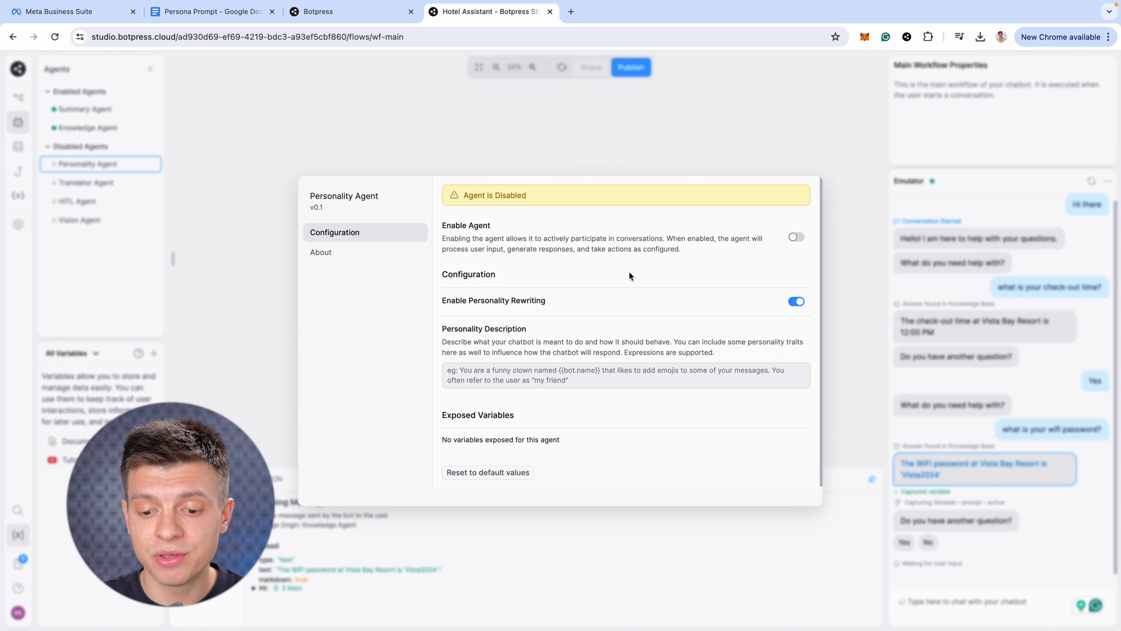
{"action": "left_click", "coordinate": [795, 237]}
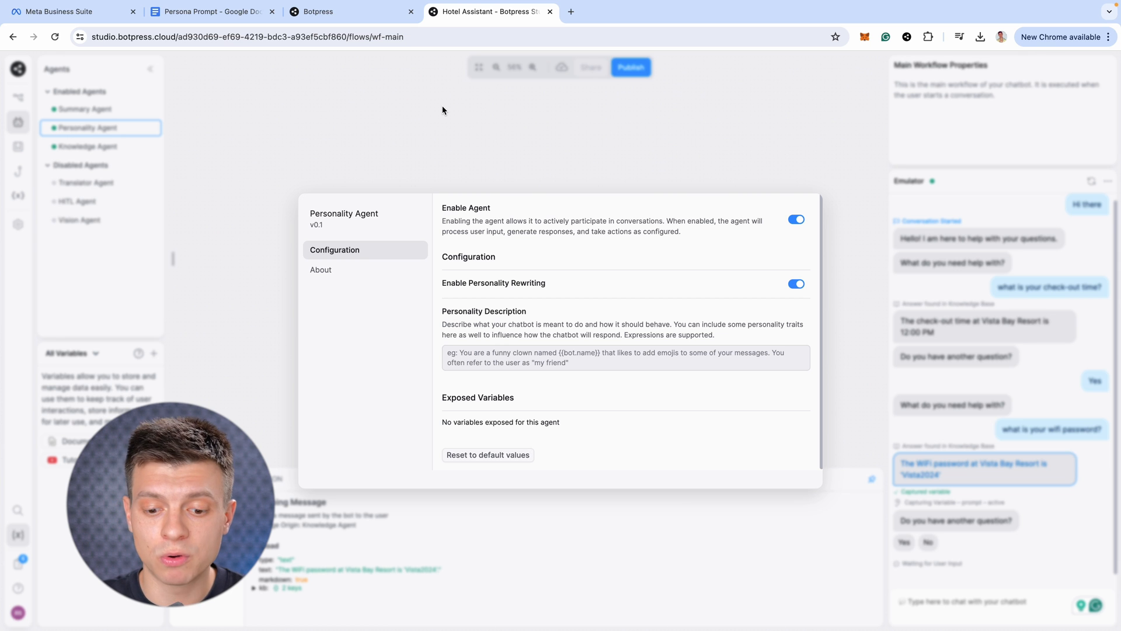
Review the Persona Prompt doc's Role, Task and Specifics sections
{"action": "left_click", "coordinate": [232, 14]}
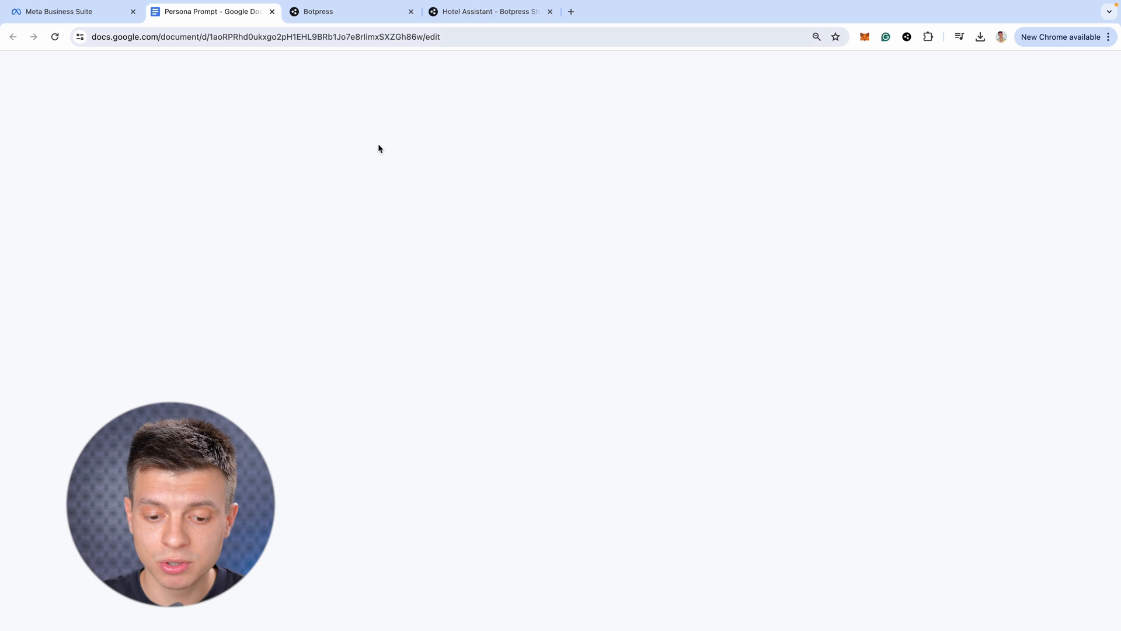
{"action": "left_click", "coordinate": [600, 353]}
{"action": "scroll", "coordinate": [552, 377], "scroll_direction": "down", "scroll_amount": 10}
{"action": "scroll", "coordinate": [540, 362], "scroll_direction": "up", "scroll_amount": 5}
{"action": "scroll", "coordinate": [480, 402], "scroll_direction": "up", "scroll_amount": 10}
{"action": "double_click", "coordinate": [419, 182]}
{"action": "double_click", "coordinate": [414, 228]}
{"action": "double_click", "coordinate": [438, 276]}
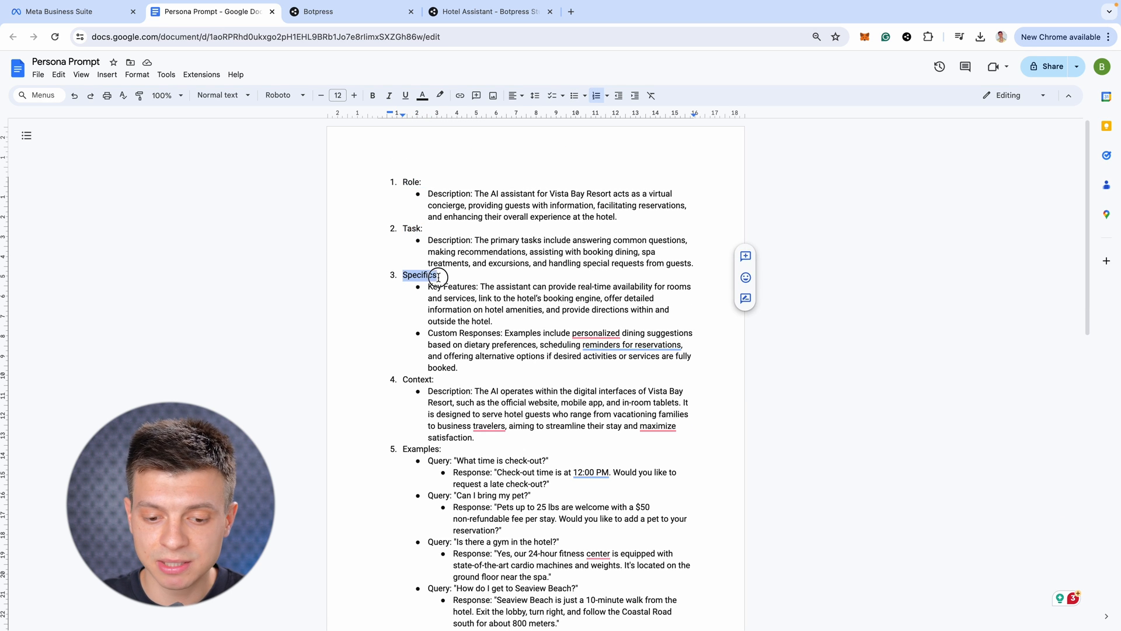
Continue reviewing the Context, Examples, Clarity and Tone sections of the Persona Prompt
{"action": "double_click", "coordinate": [417, 379]}
{"action": "scroll", "coordinate": [417, 380], "scroll_direction": "down", "scroll_amount": 3}
{"action": "double_click", "coordinate": [447, 253]}
{"action": "scroll", "coordinate": [447, 254], "scroll_direction": "down", "scroll_amount": 3}
{"action": "double_click", "coordinate": [449, 430]}
{"action": "double_click", "coordinate": [438, 453]}
{"action": "left_click", "coordinate": [500, 275]}
Copy the whole Persona Prompt into the Personality Agent's Personality Description and close the settings
{"action": "key", "text": "ctrl+a"}
{"action": "left_click", "coordinate": [372, 14]}
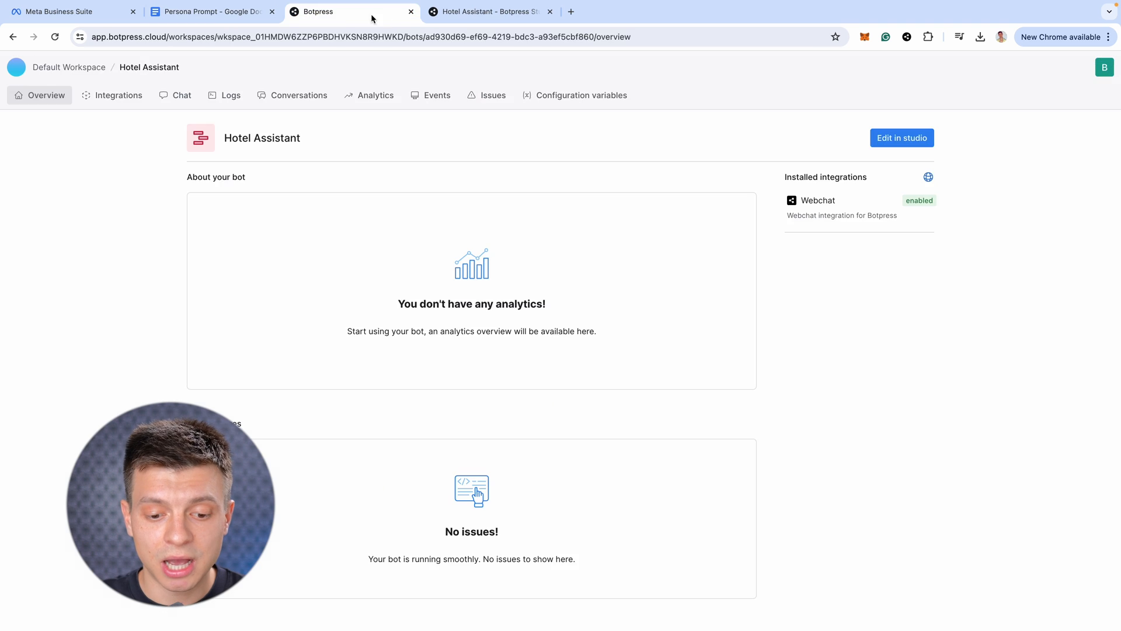
{"action": "left_click", "coordinate": [464, 12]}
{"action": "left_click", "coordinate": [496, 359]}
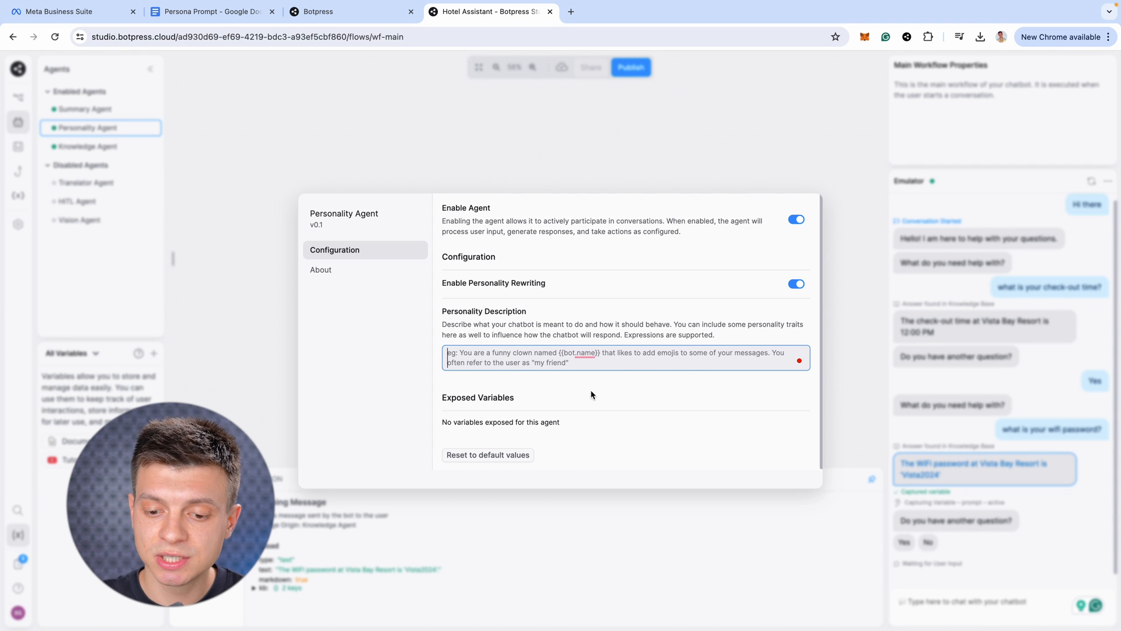
{"action": "key", "text": "super+v"}
{"action": "left_click", "coordinate": [974, 496]}
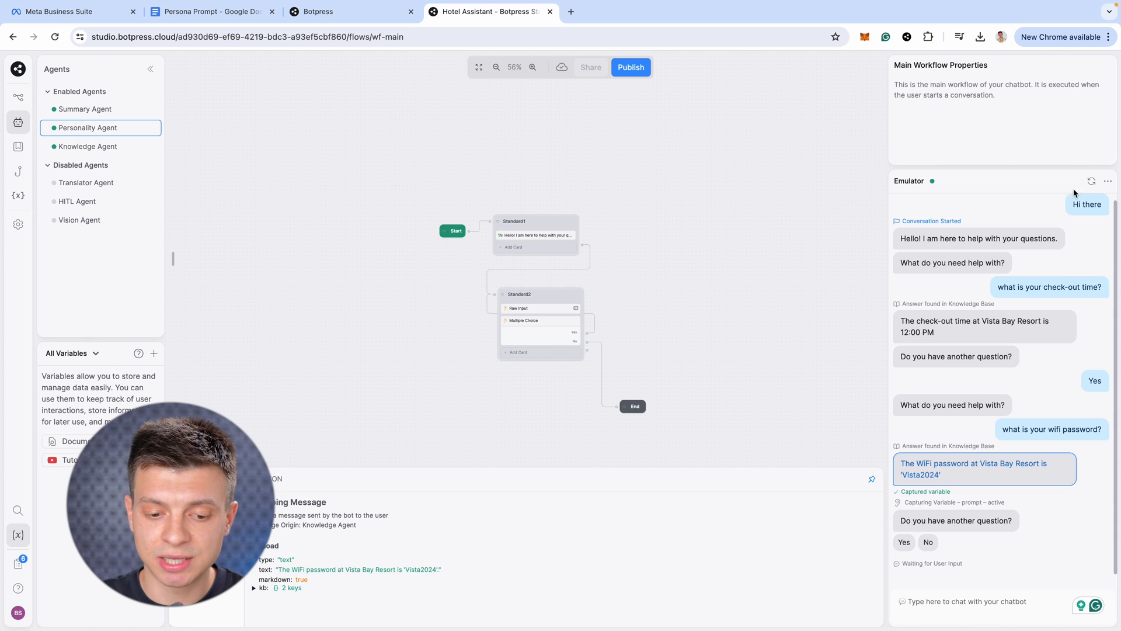
In a fresh emulator conversation, ask 'what is your wifi password?'
{"action": "left_click", "coordinate": [1091, 180]}
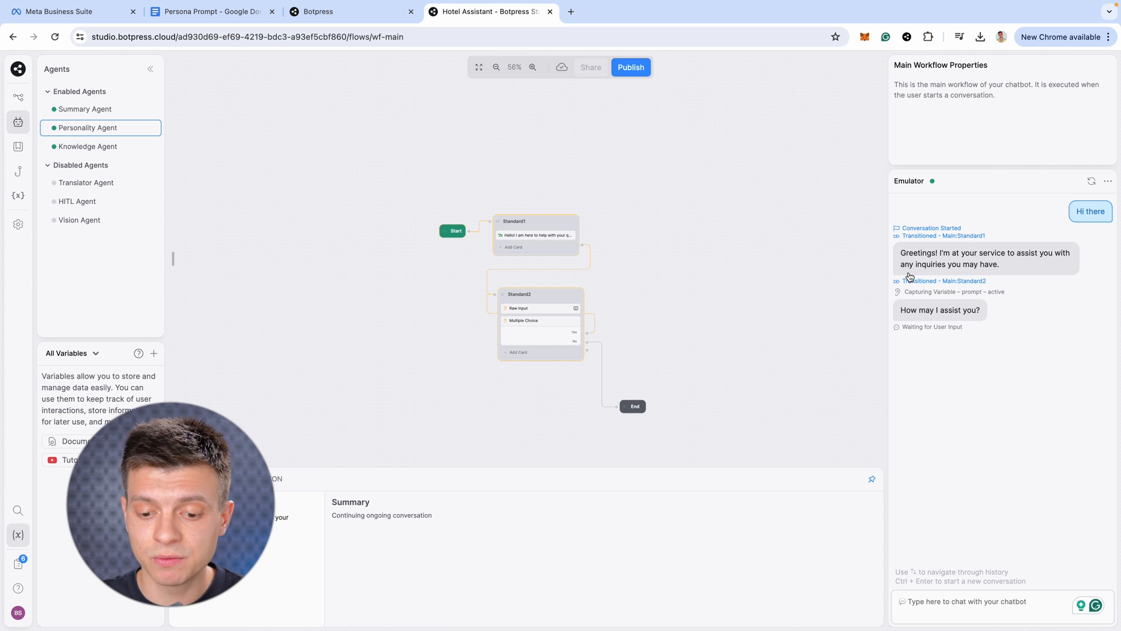
{"action": "left_click", "coordinate": [956, 603]}
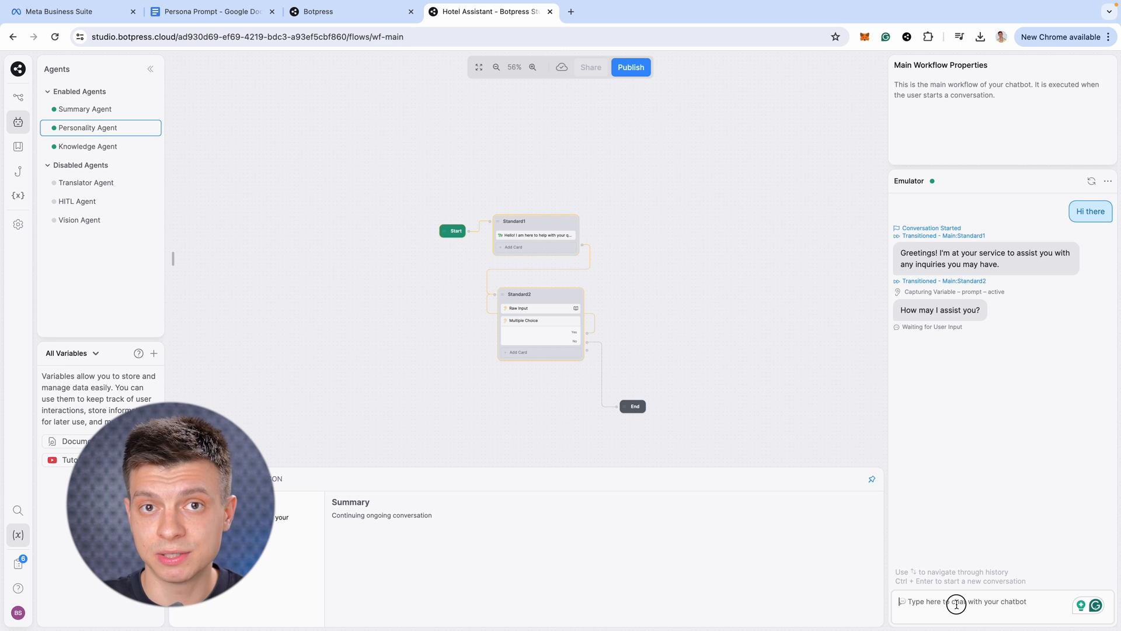
{"action": "type", "text": "what is your wifi password?"}
{"action": "key", "text": "Return"}
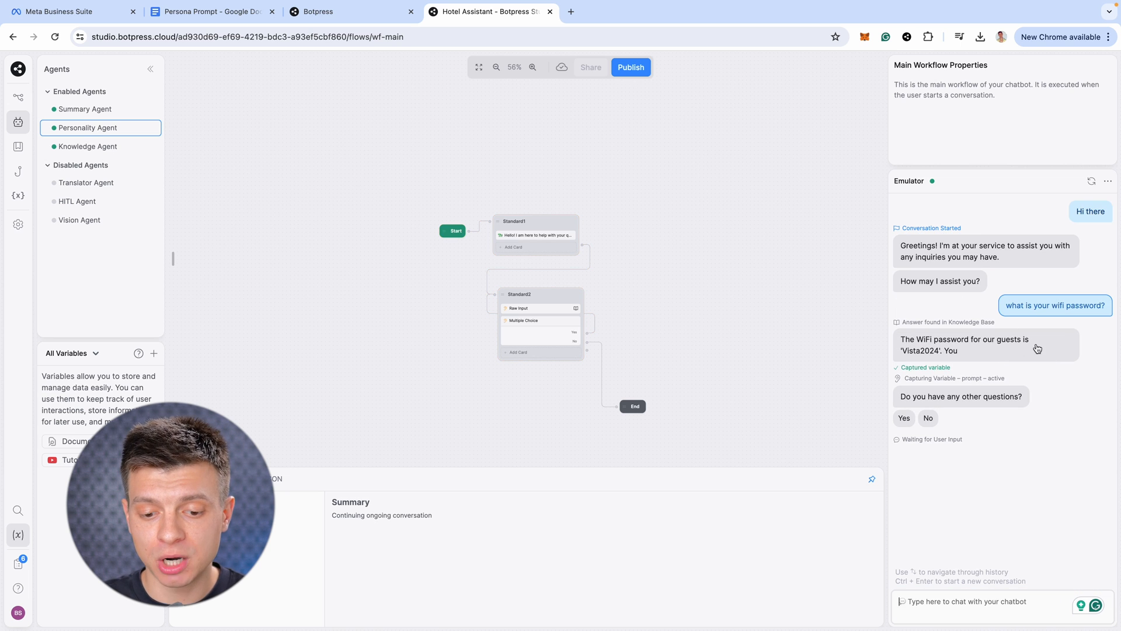
Inspect the reply's Transformed Payload, highlighting the added 'VistaBay-Guest' network text
{"action": "left_click", "coordinate": [971, 355]}
{"action": "scroll", "coordinate": [465, 605], "scroll_direction": "down", "scroll_amount": 2}
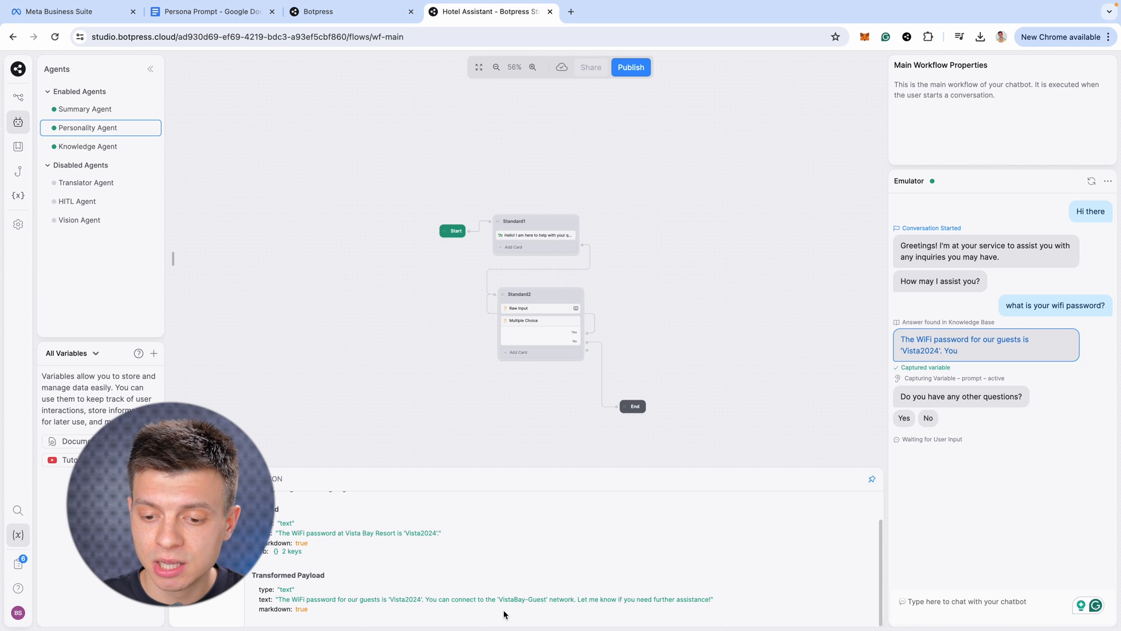
{"action": "left_click_drag", "start_coordinate": [427, 599], "coordinate": [726, 607]}
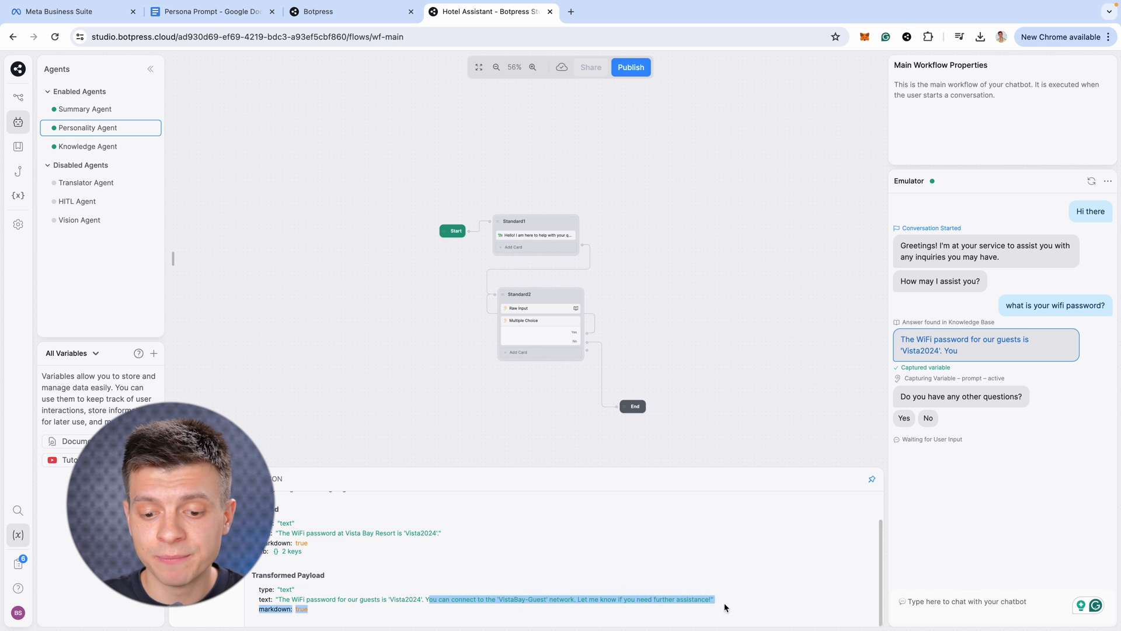
{"action": "left_click", "coordinate": [1005, 350]}
{"action": "left_click", "coordinate": [967, 354]}
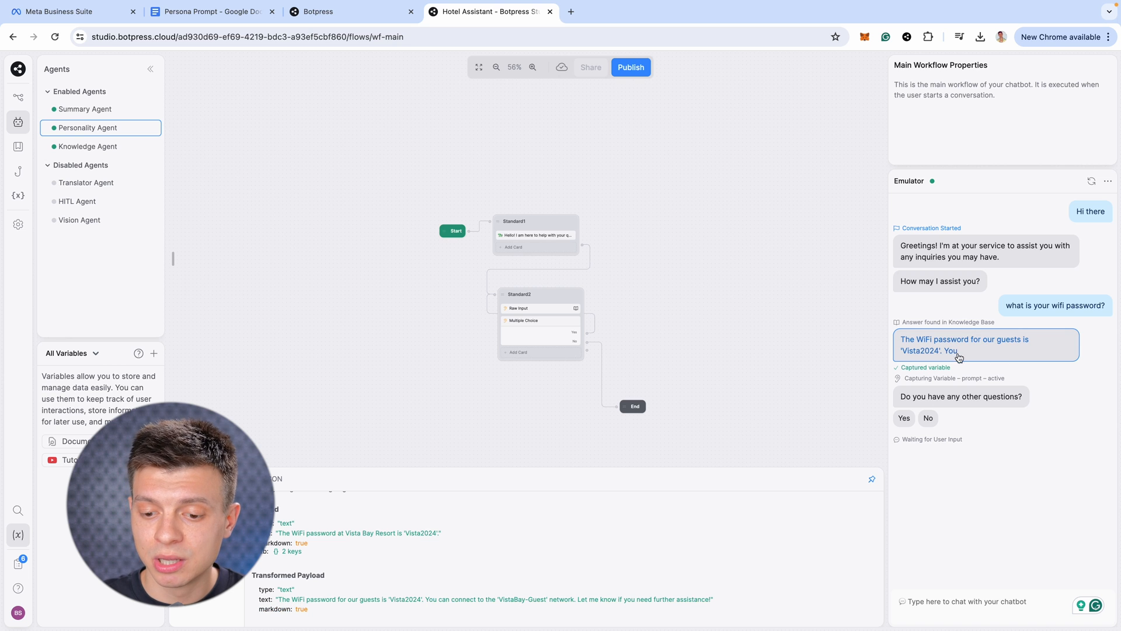
{"action": "left_click_drag", "start_coordinate": [280, 599], "coordinate": [736, 601]}
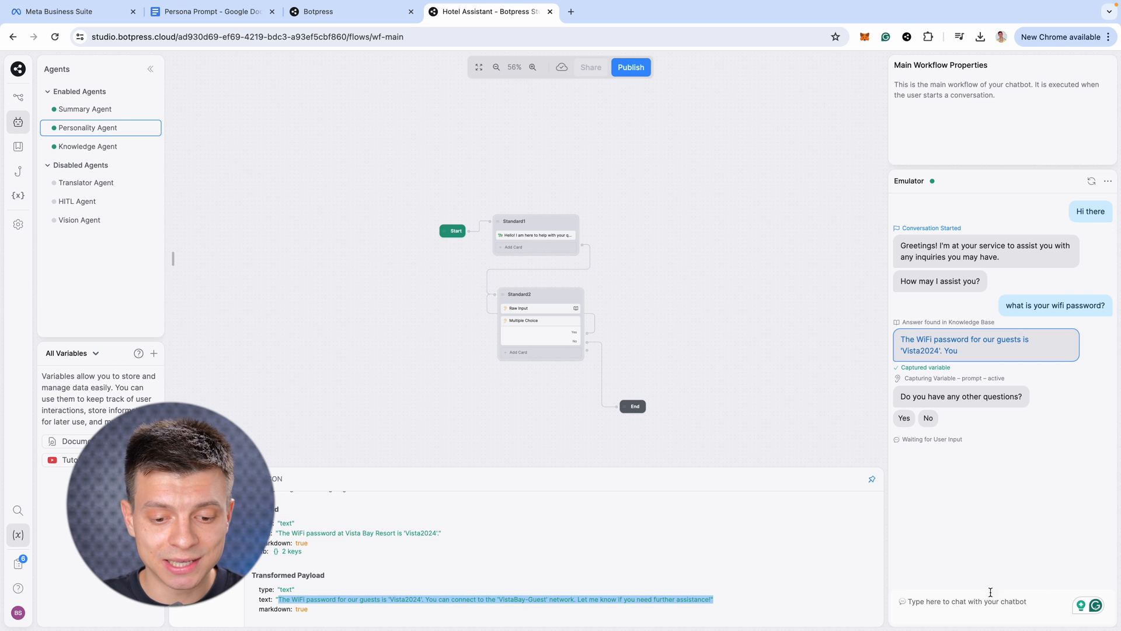
Answer Yes, ask where to find an iron, then answer No to end the chat
{"action": "left_click", "coordinate": [904, 418]}
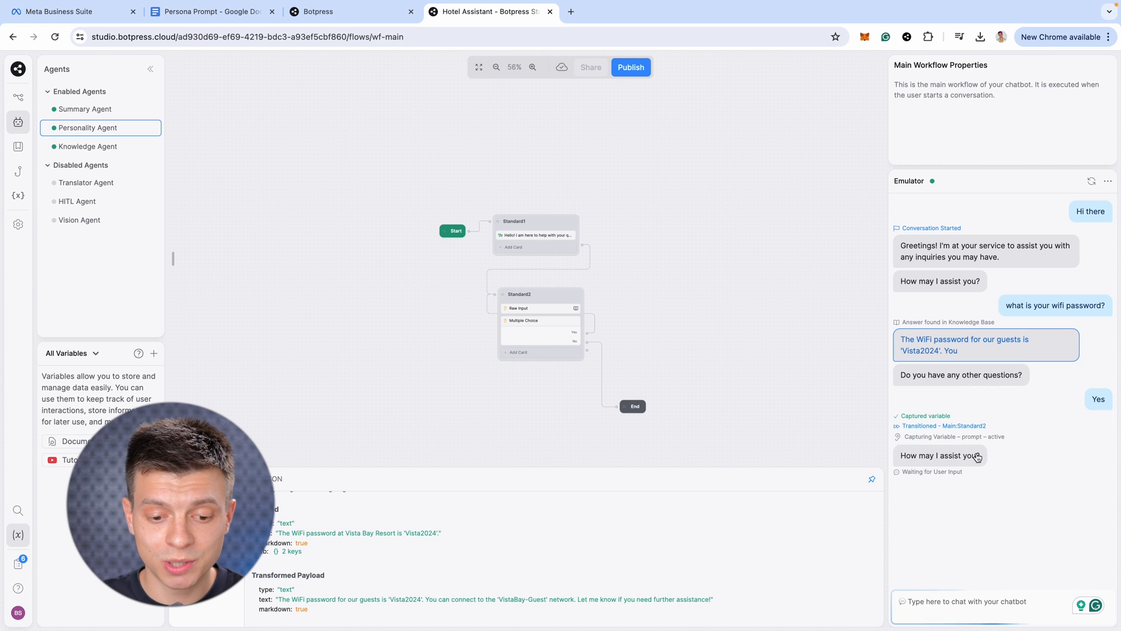
{"action": "left_click", "coordinate": [1004, 601]}
{"action": "type", "text": "where can I w"}
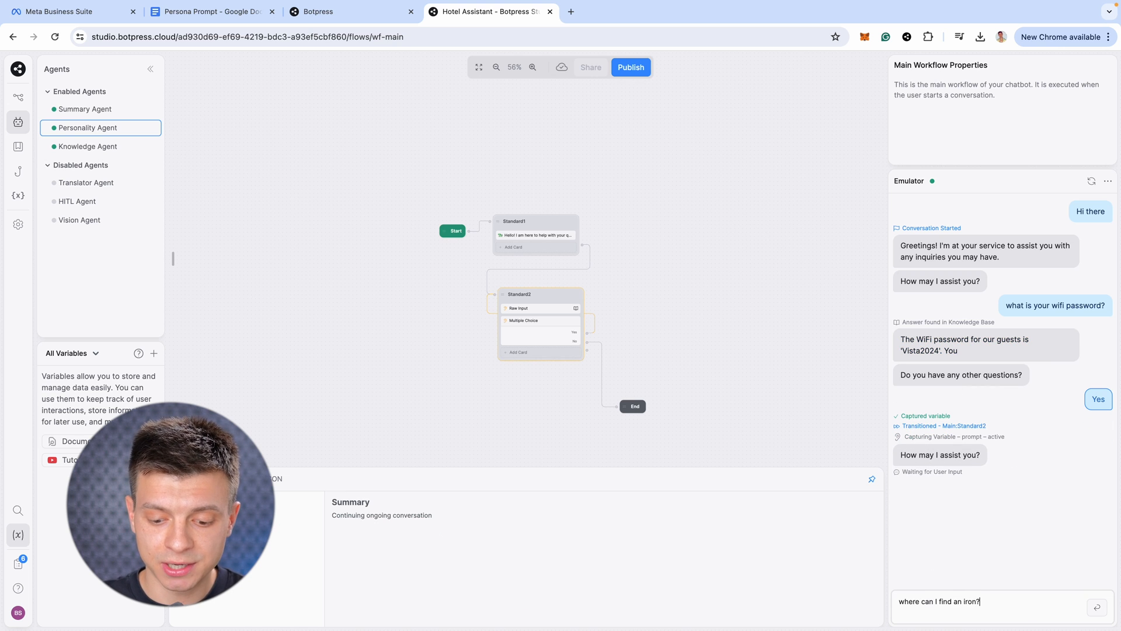
{"action": "key", "text": "Return"}
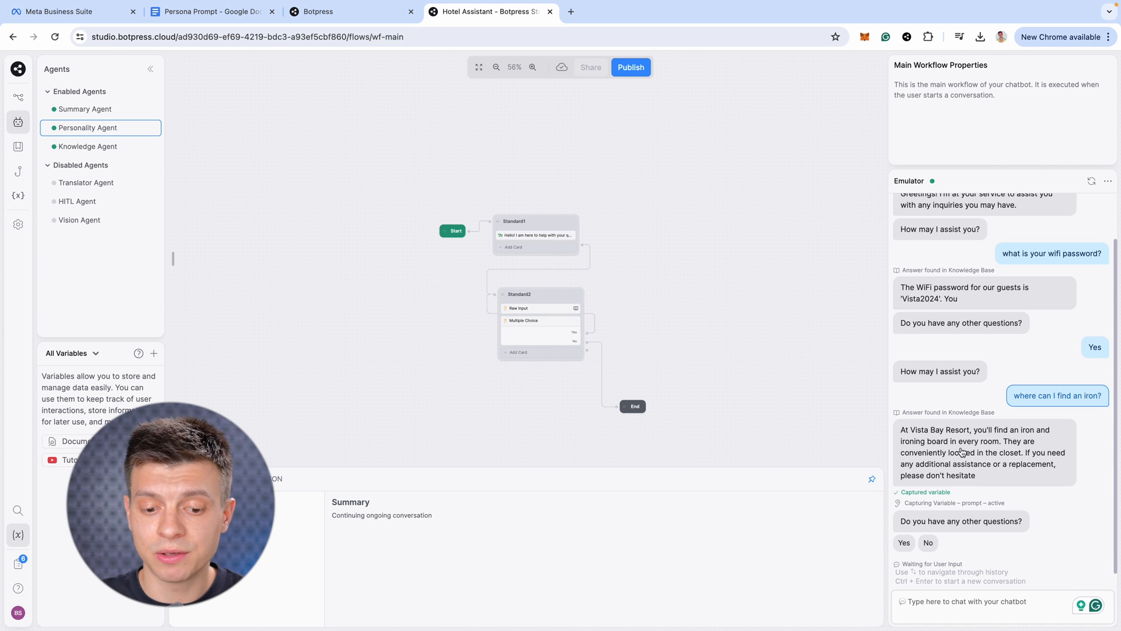
{"action": "left_click", "coordinate": [928, 542]}
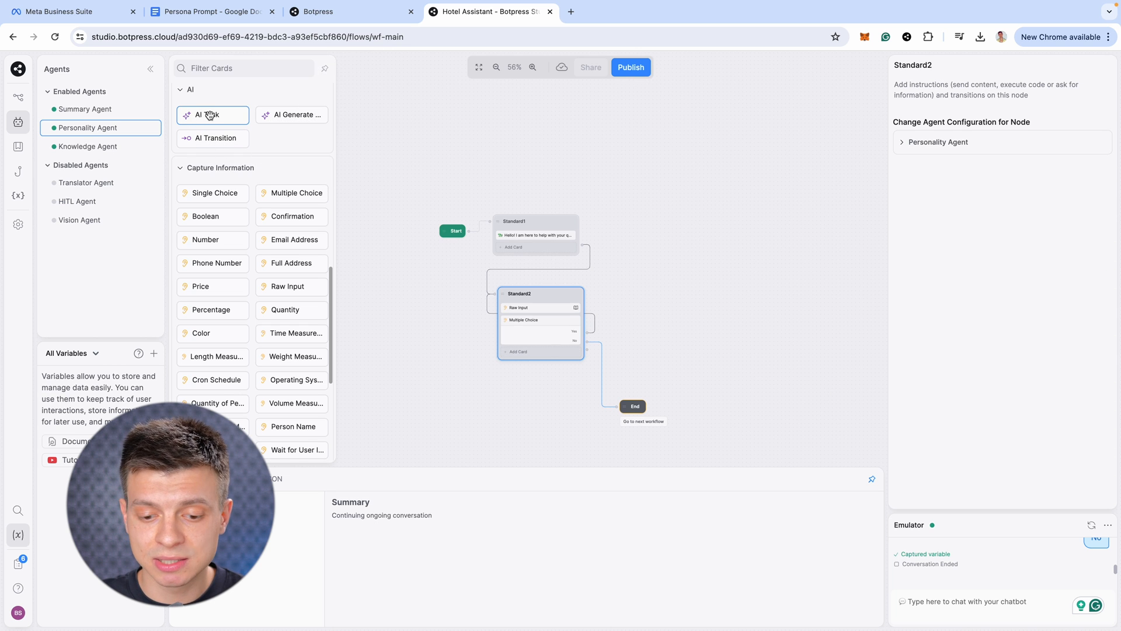
Scroll the cards panel, then click empty canvas to close it and deselect Standard2
{"action": "mouse_move", "coordinate": [209, 115]}
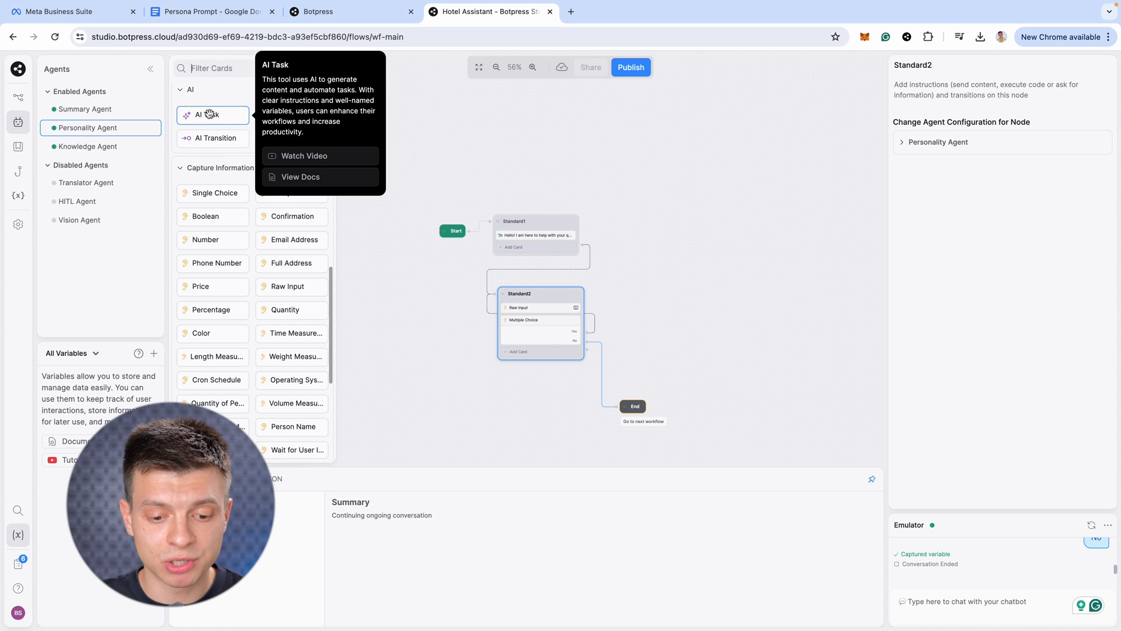
{"action": "scroll", "coordinate": [209, 115], "scroll_direction": "up", "scroll_amount": 3}
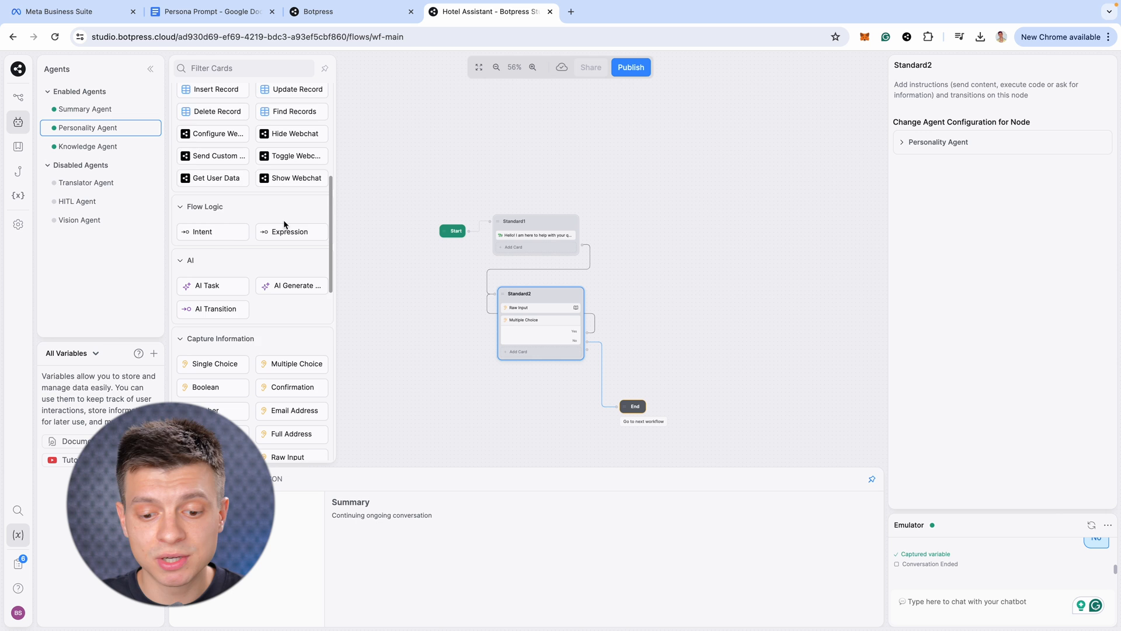
{"action": "scroll", "coordinate": [282, 220], "scroll_direction": "down", "scroll_amount": 2}
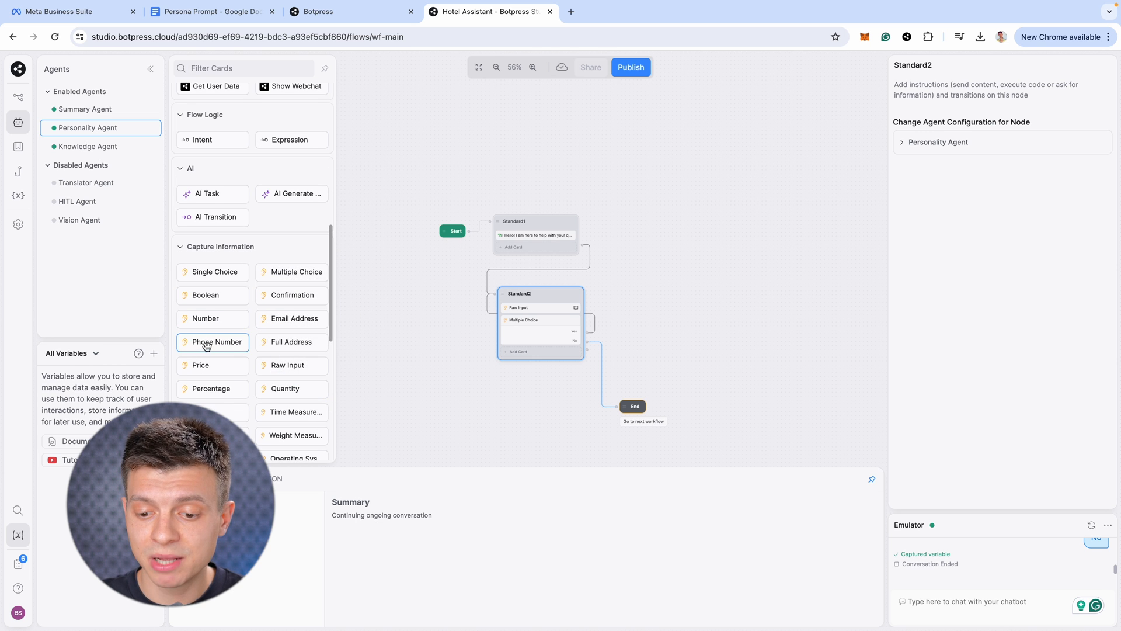
{"action": "scroll", "coordinate": [280, 337], "scroll_direction": "up", "scroll_amount": 5}
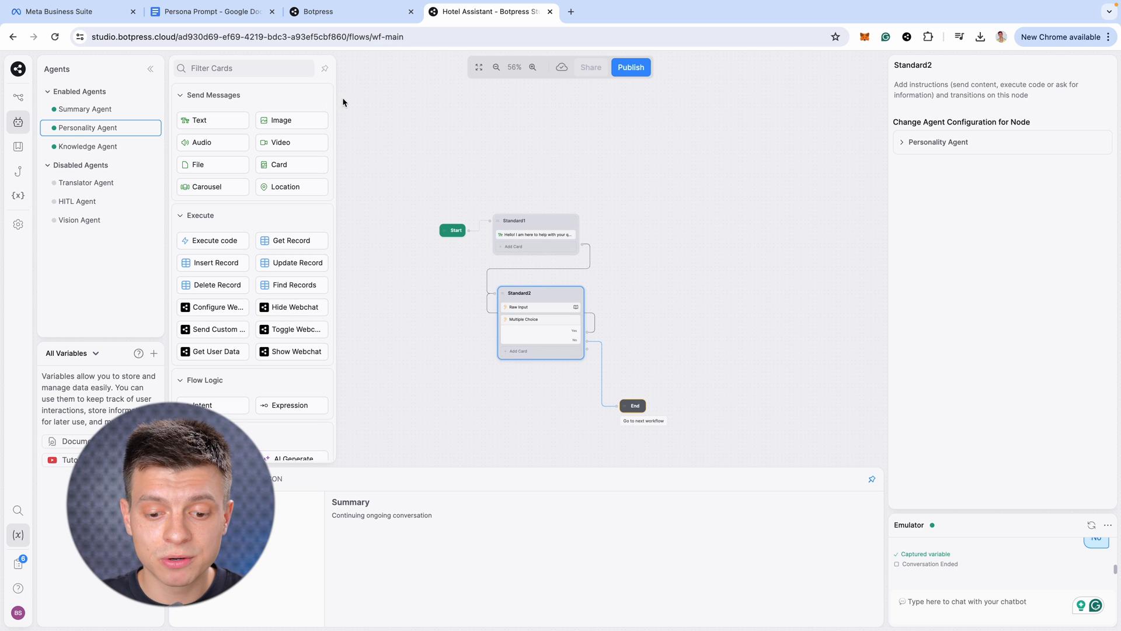
{"action": "left_click", "coordinate": [394, 106]}
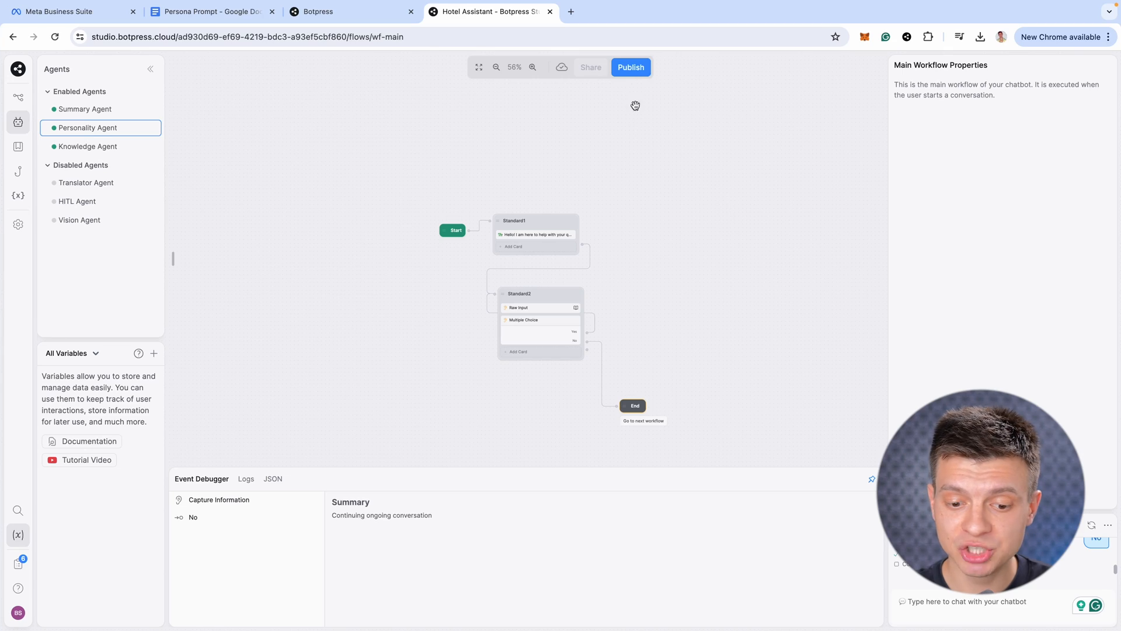
Publish the Hotel Assistant bot using the studio toolbar's Publish button
{"action": "left_click", "coordinate": [630, 69]}
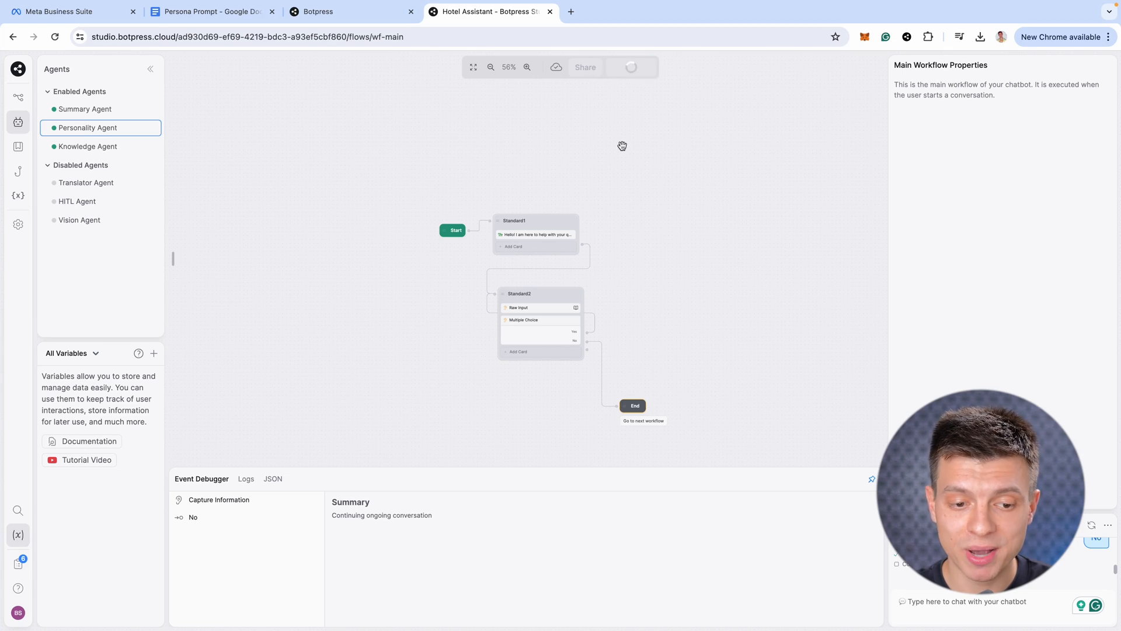
Go back to the bot's dashboard and open its Integrations page
{"action": "left_click", "coordinate": [18, 68]}
{"action": "left_click", "coordinate": [28, 91]}
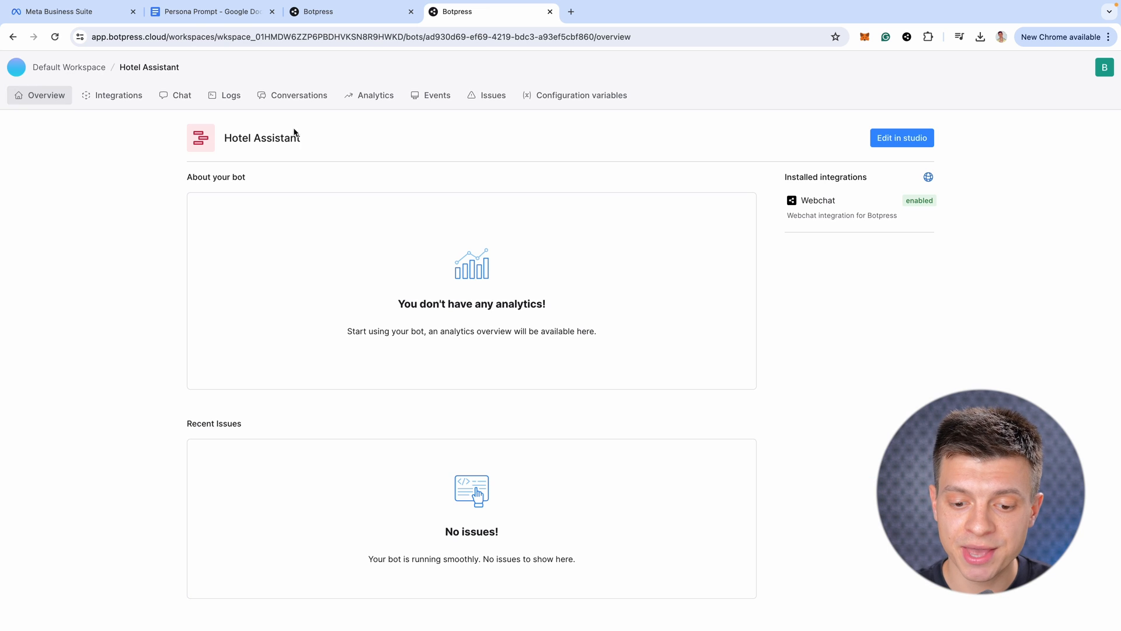
{"action": "left_click", "coordinate": [112, 94]}
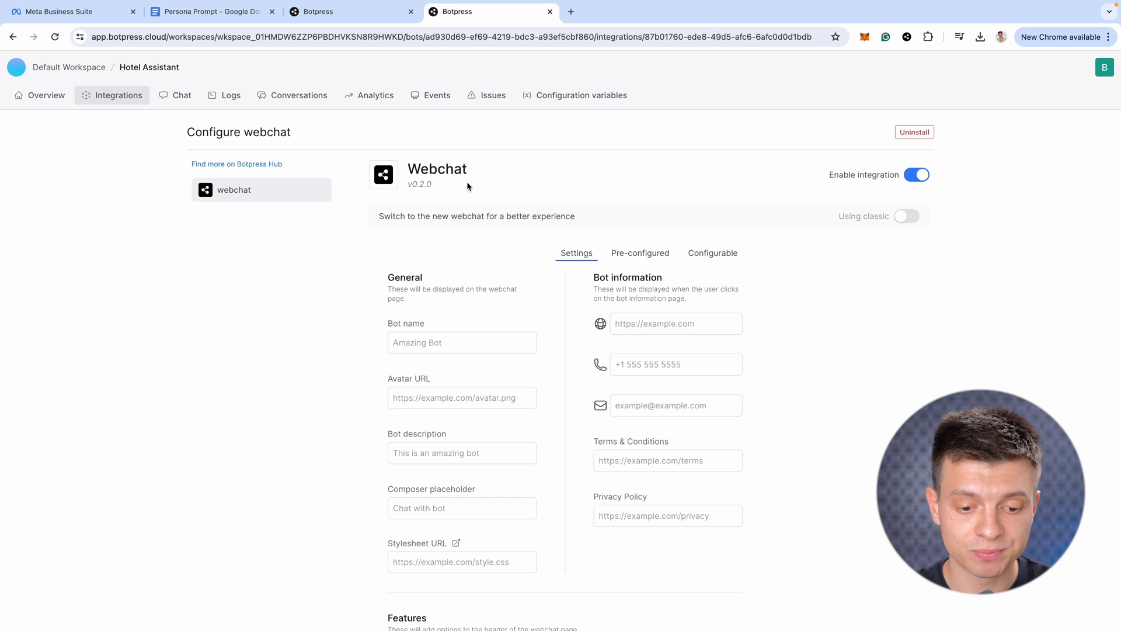
{"action": "scroll", "coordinate": [694, 304], "scroll_direction": "down", "scroll_amount": 2}
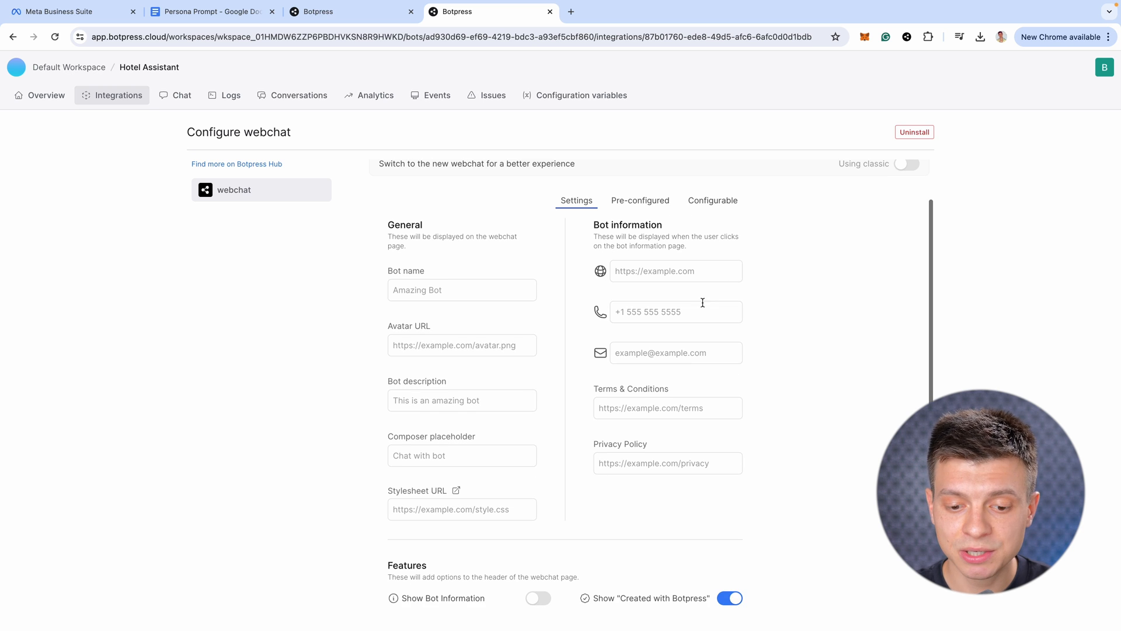
{"action": "scroll", "coordinate": [388, 280], "scroll_direction": "up", "scroll_amount": 1}
Review the webchat Bot name and description fields, then show the shareable URL and embed script
{"action": "left_click", "coordinate": [425, 295]}
{"action": "scroll", "coordinate": [438, 326], "scroll_direction": "down", "scroll_amount": 2}
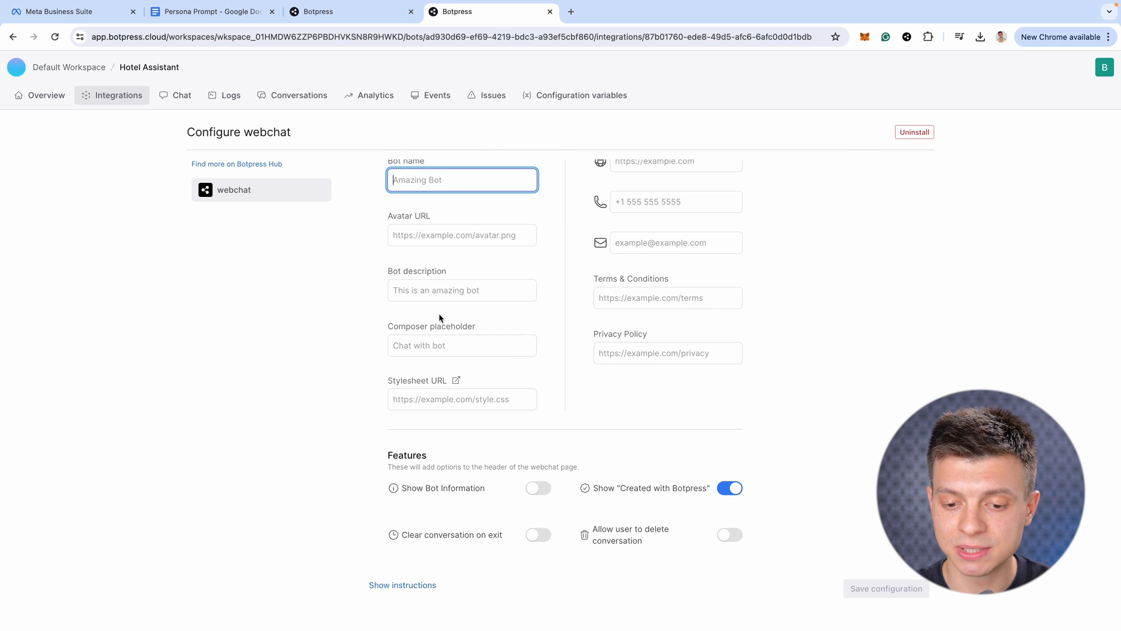
{"action": "left_click", "coordinate": [442, 289]}
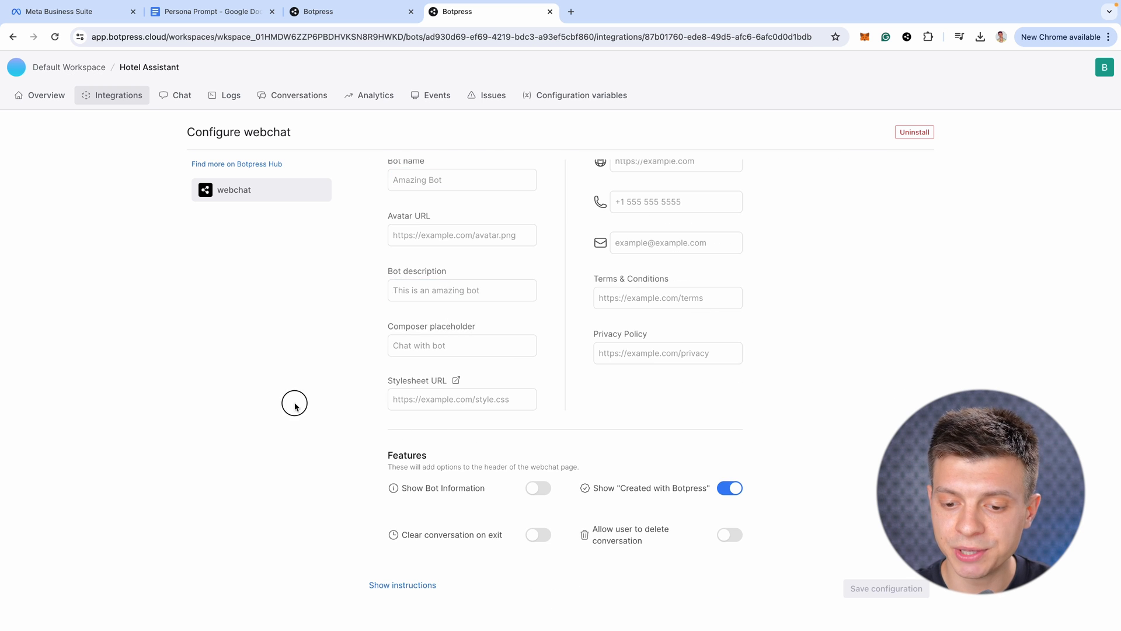
{"action": "left_click", "coordinate": [296, 401]}
{"action": "scroll", "coordinate": [726, 340], "scroll_direction": "up", "scroll_amount": 3}
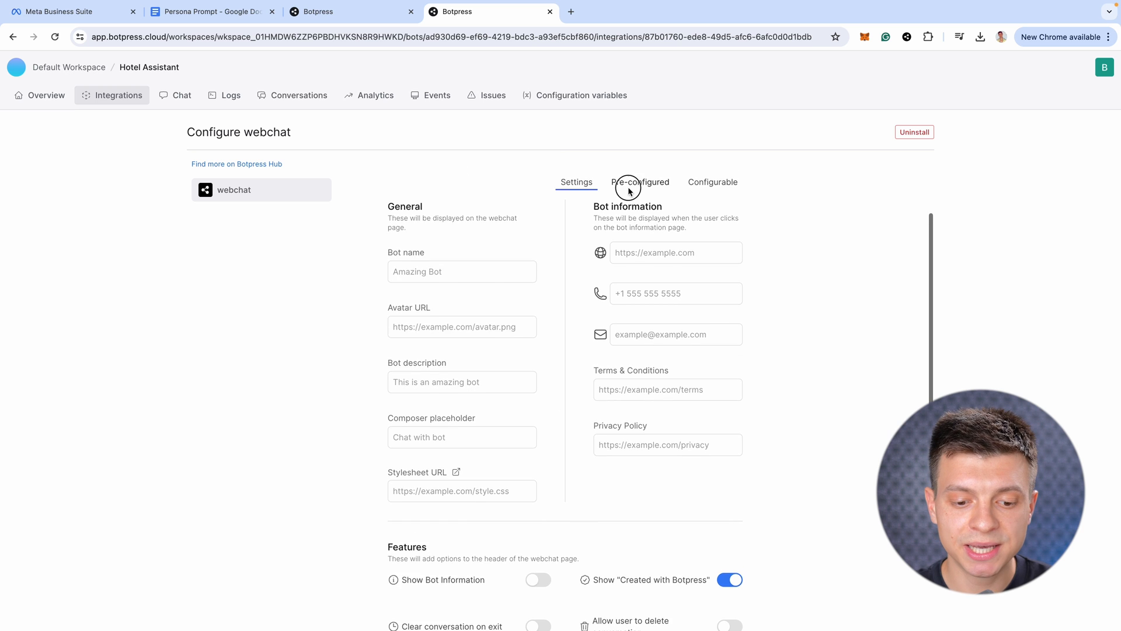
{"action": "left_click", "coordinate": [629, 185]}
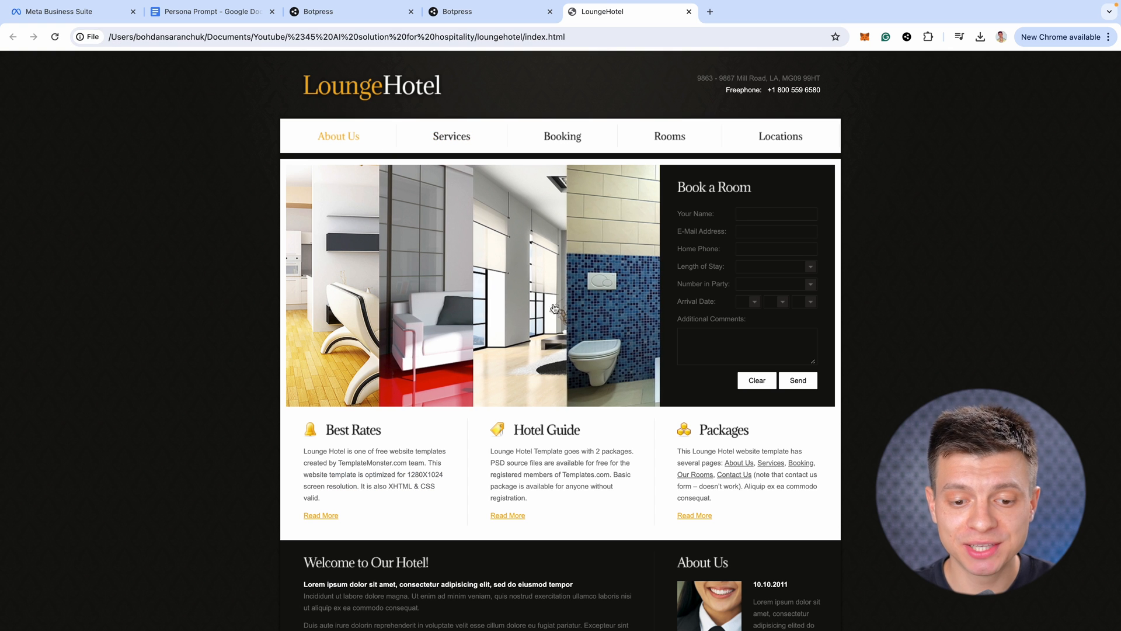
Paste the two Botpress webchat script tags at the end of LoungeHotel's index.html
{"action": "scroll", "coordinate": [703, 366], "scroll_direction": "down", "scroll_amount": 5}
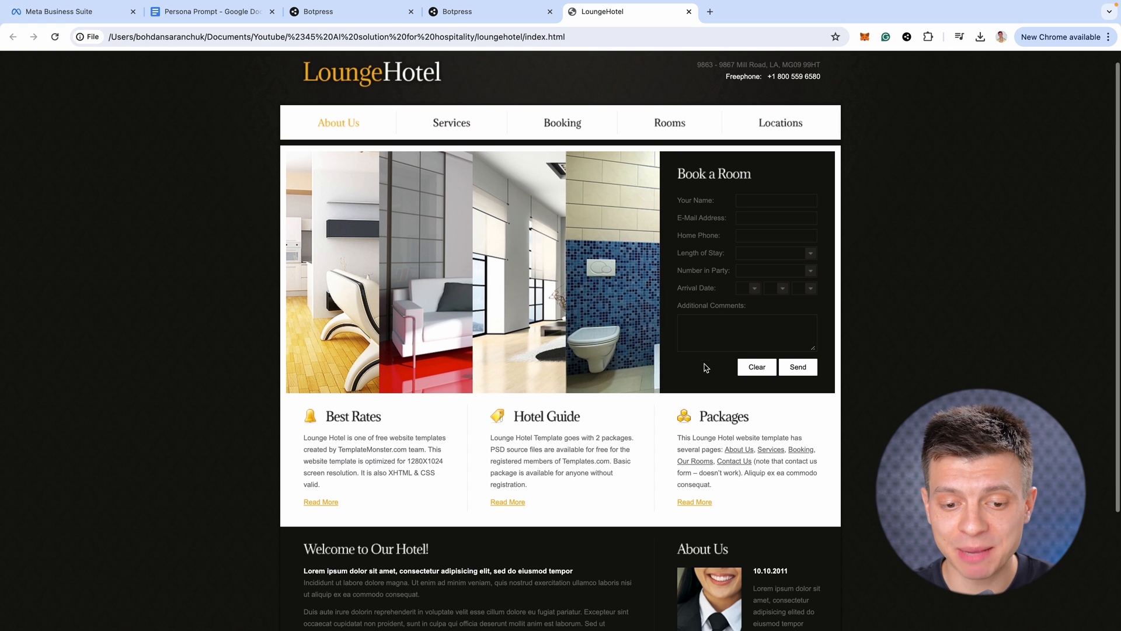
{"action": "scroll", "coordinate": [684, 385], "scroll_direction": "up", "scroll_amount": 3}
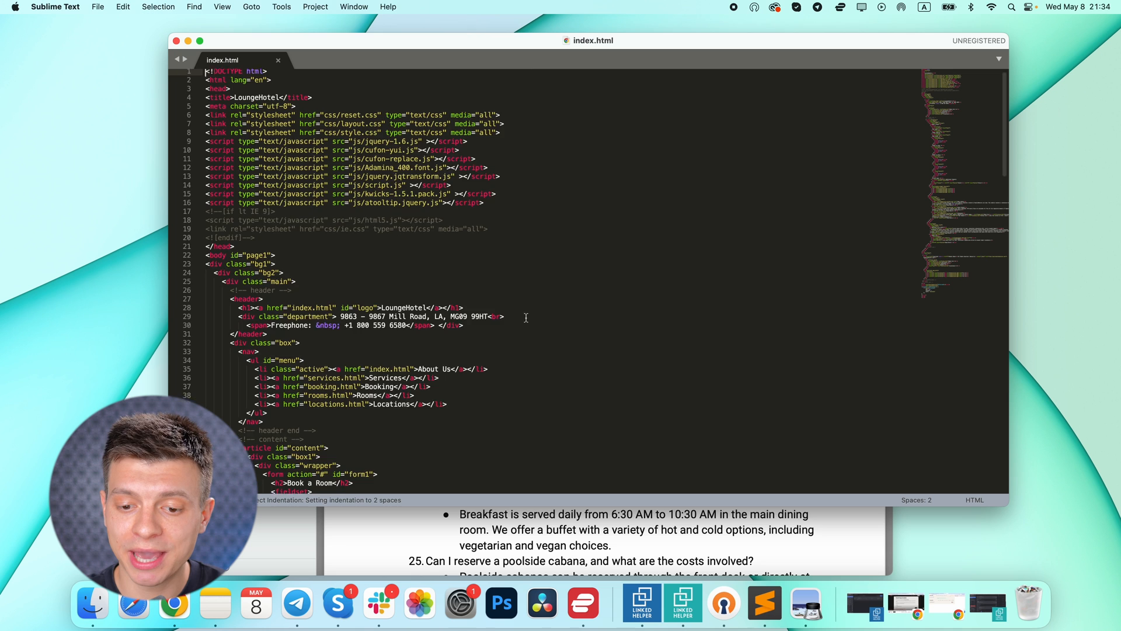
{"action": "scroll", "coordinate": [531, 326], "scroll_direction": "down", "scroll_amount": 8}
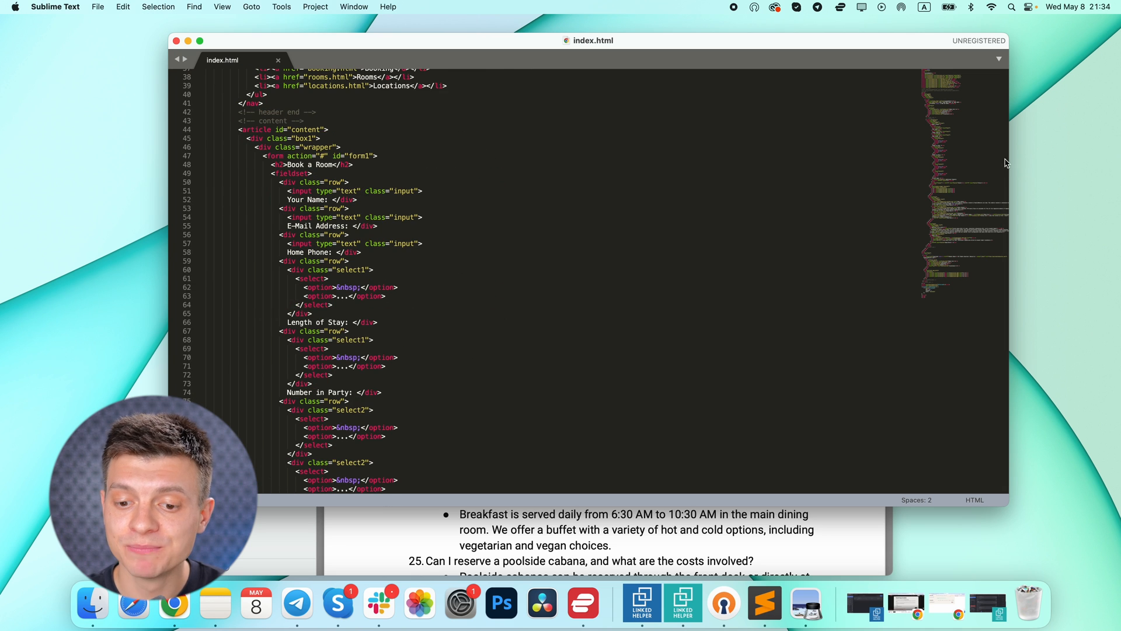
{"action": "scroll", "coordinate": [650, 306], "scroll_direction": "down", "scroll_amount": 15}
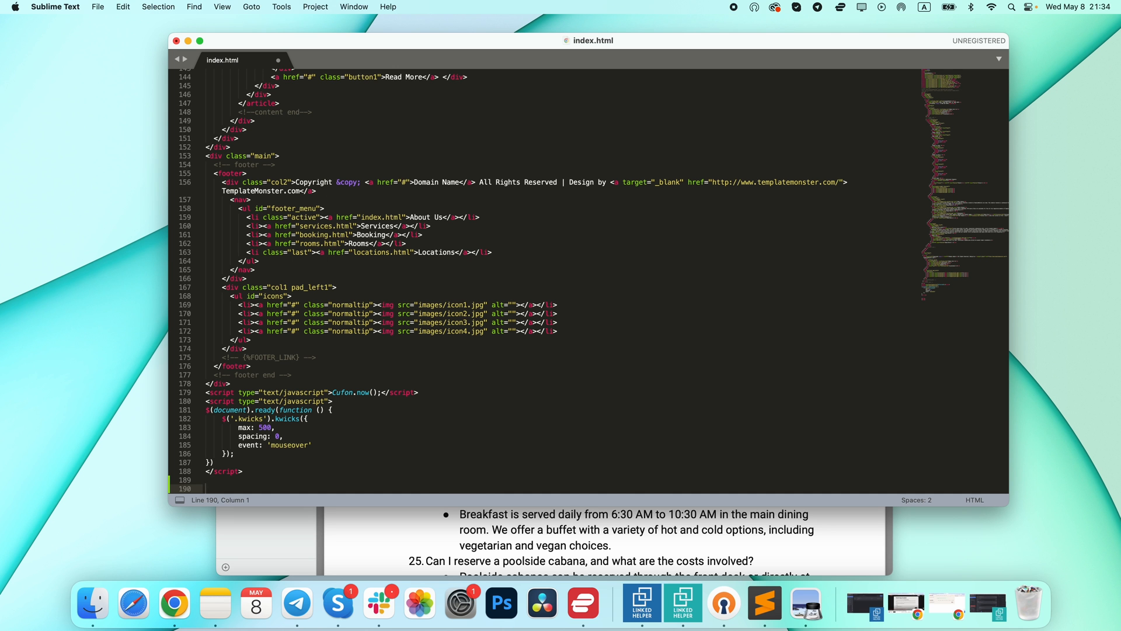
{"action": "type", "text": "<script src=\"https://cdn.botpress.cloud/webchat/v1/inject.js\"></script> <script src=\"https://mediafiles.botpress.cloud/ad930d69-ef69-4219-bdc3-a93ef5cbf860/webchat/config.js\" defer></script>"}
{"action": "scroll", "coordinate": [301, 386], "scroll_direction": "down", "scroll_amount": 1}
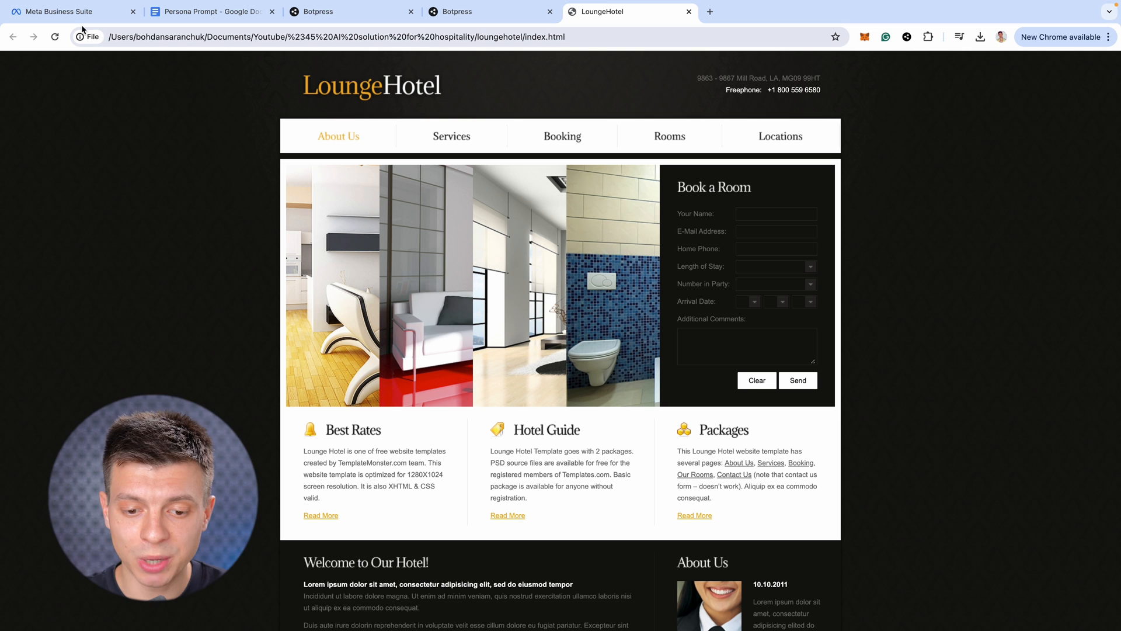
Reload the hotel page, open the chat widget, and send 'Hi' and a Wi-Fi password question
{"action": "left_click", "coordinate": [53, 33]}
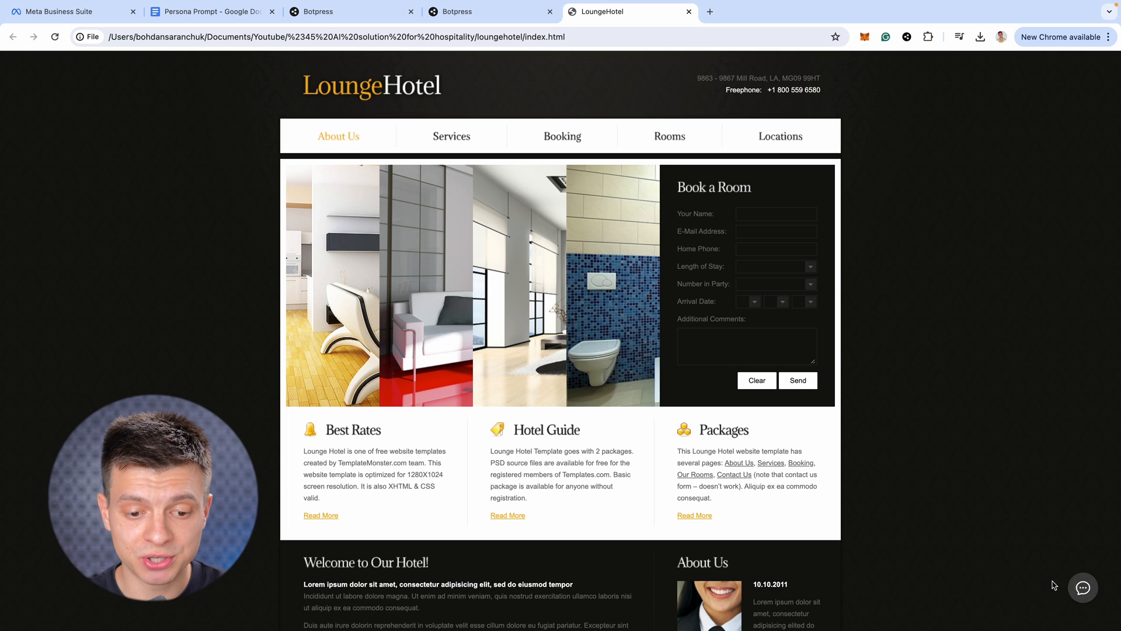
{"action": "left_click", "coordinate": [1083, 587]}
{"action": "type", "text": "Hi"}
{"action": "key", "text": "Return"}
{"action": "type", "text": "what is yo"}
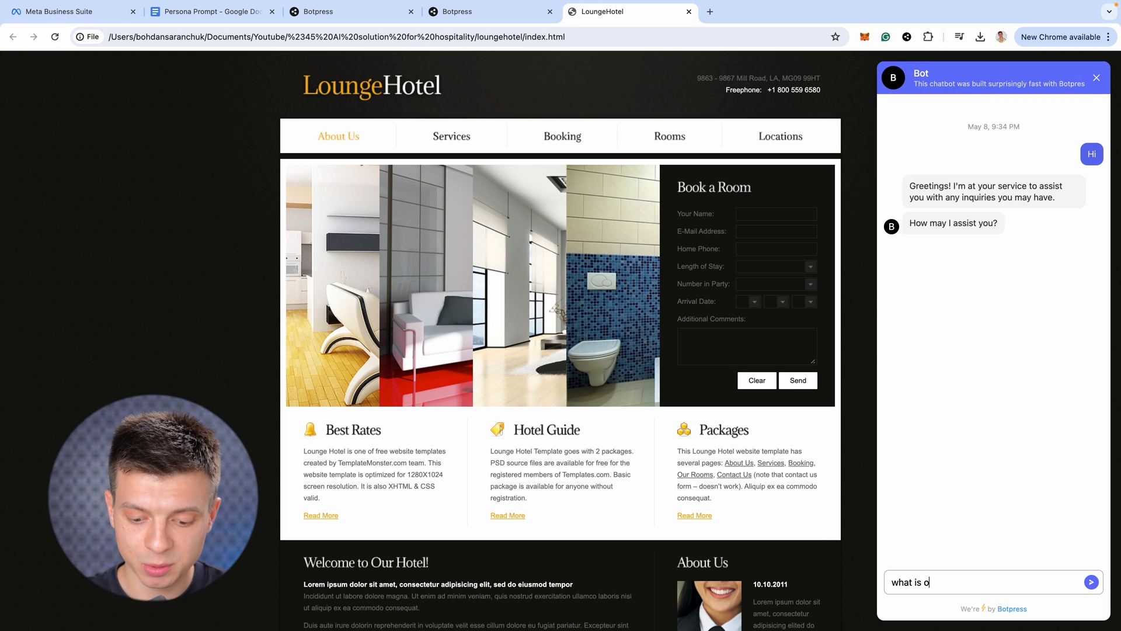
{"action": "type", "text": "ur wifi password?"}
{"action": "key", "text": "Return"}
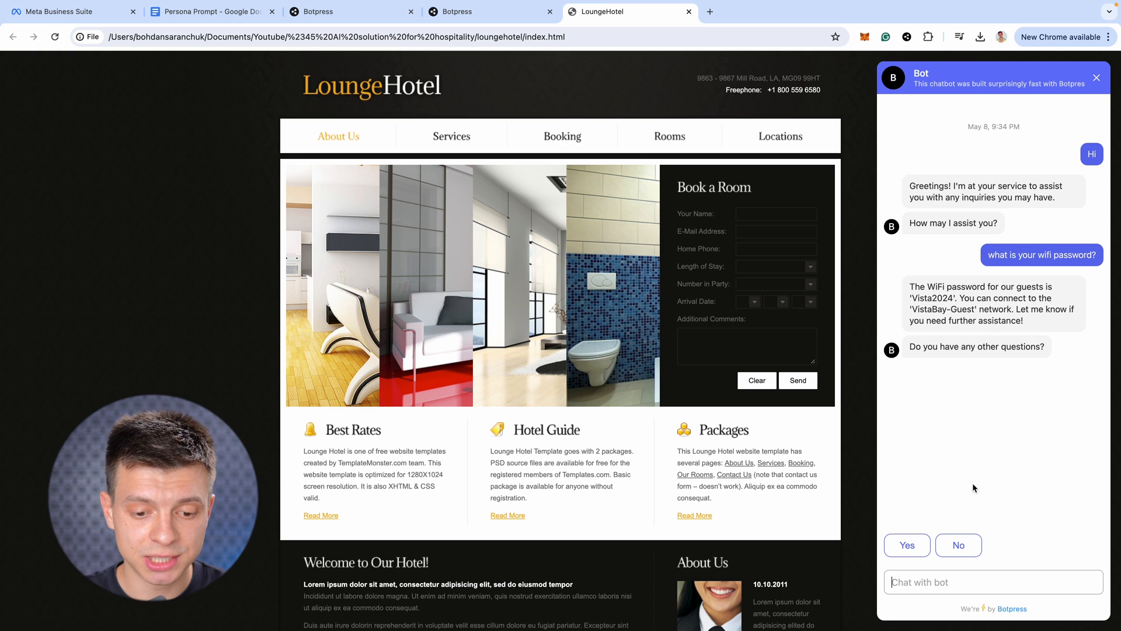
Answer Yes, ask when the bar closes, and answer Yes again
{"action": "left_click", "coordinate": [908, 546]}
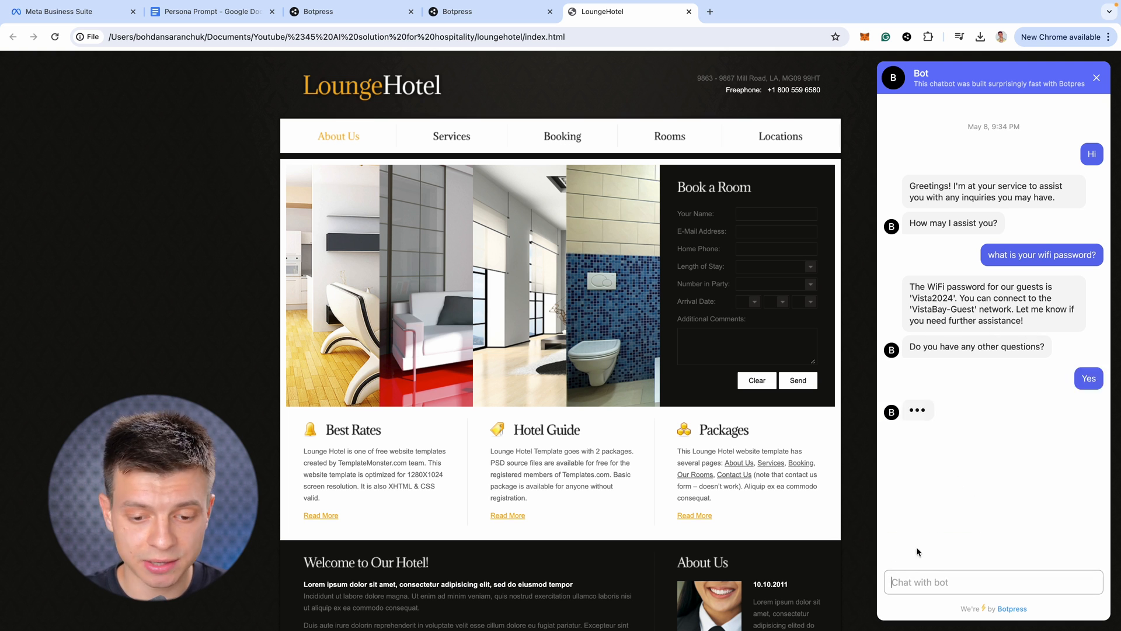
{"action": "type", "text": "when does your bar close?"}
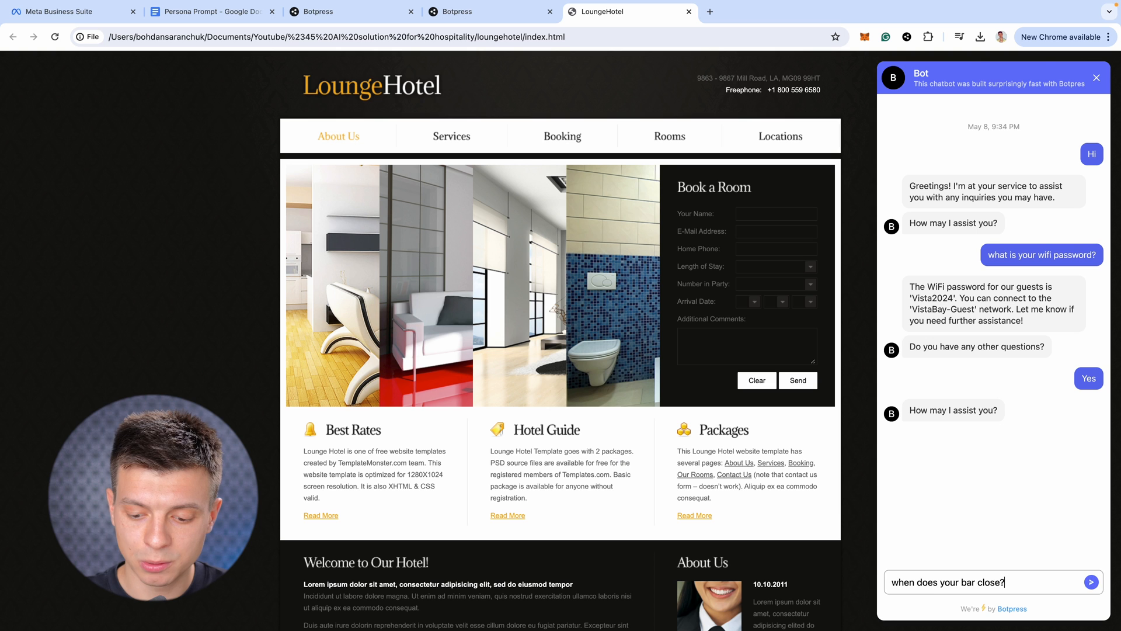
{"action": "key", "text": "Return"}
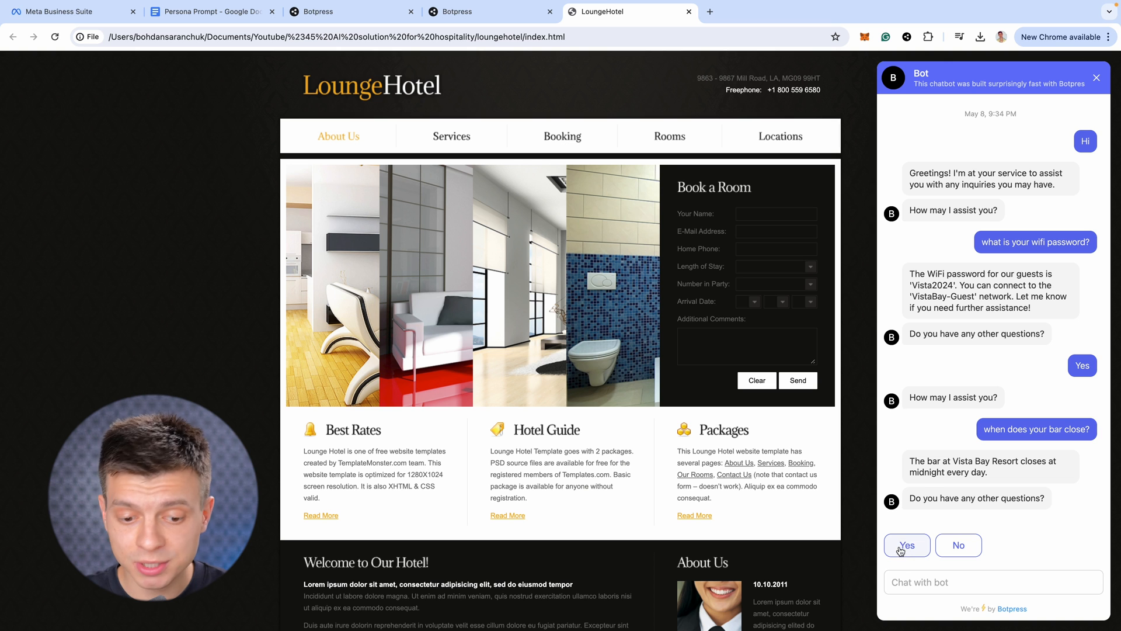
{"action": "left_click", "coordinate": [906, 546]}
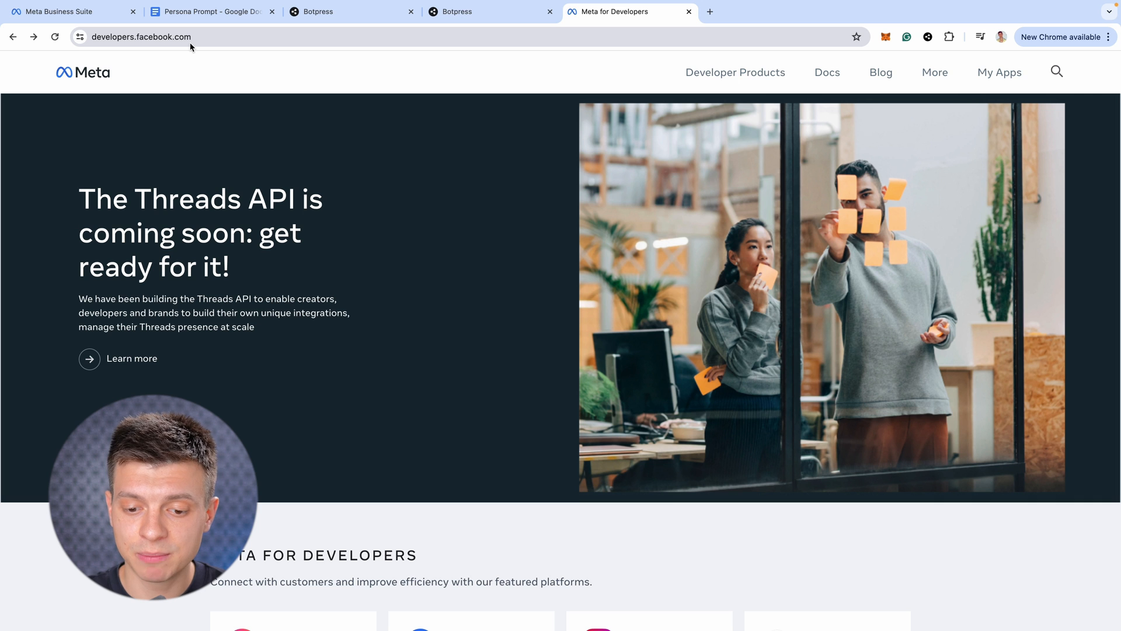
Create a new Meta app named Hotel Assistant with the Other use case
{"action": "left_click", "coordinate": [1000, 72]}
{"action": "left_click", "coordinate": [992, 131]}
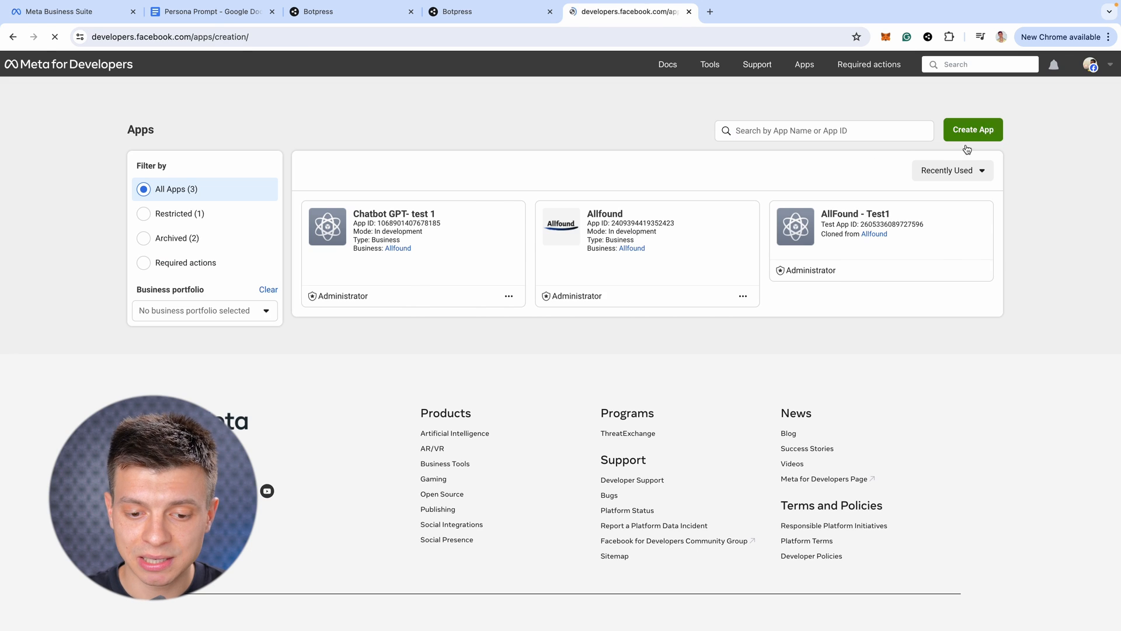
{"action": "left_click", "coordinate": [403, 376]}
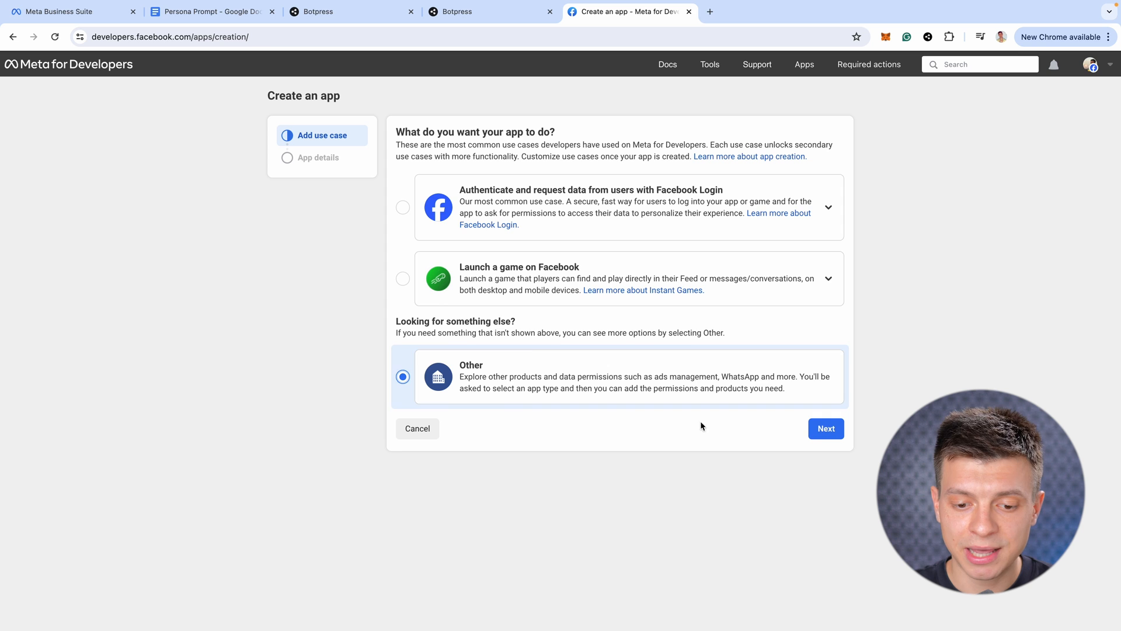
{"action": "left_click", "coordinate": [826, 429]}
{"action": "left_click", "coordinate": [823, 508]}
{"action": "type", "text": "Hotel Assistant"}
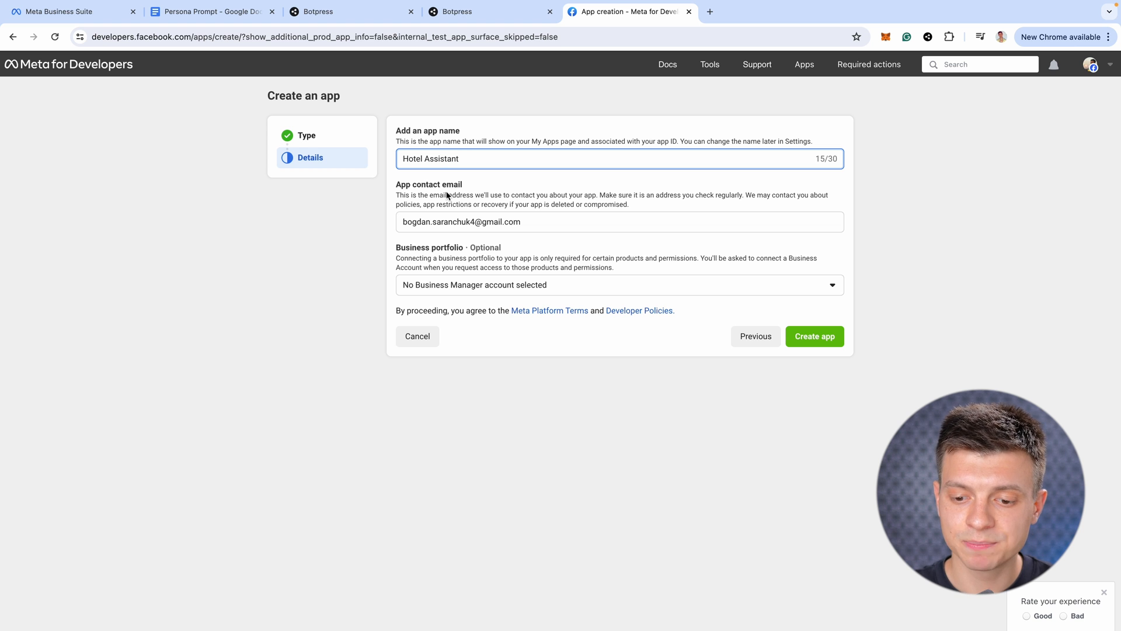
{"action": "left_click", "coordinate": [810, 339]}
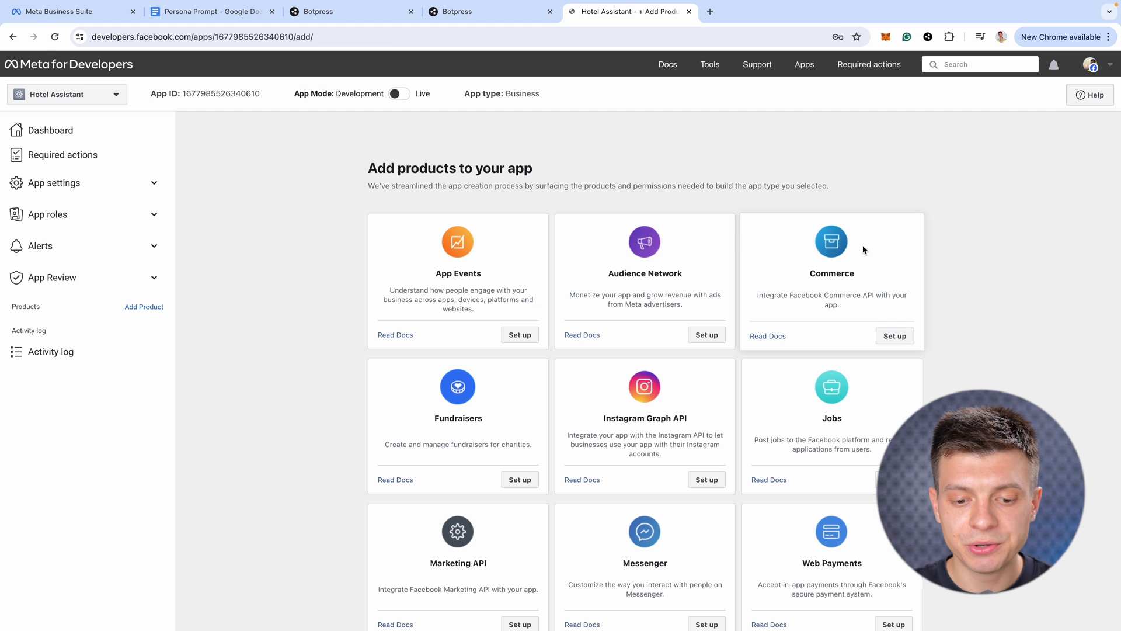
{"action": "scroll", "coordinate": [591, 350], "scroll_direction": "down", "scroll_amount": 7}
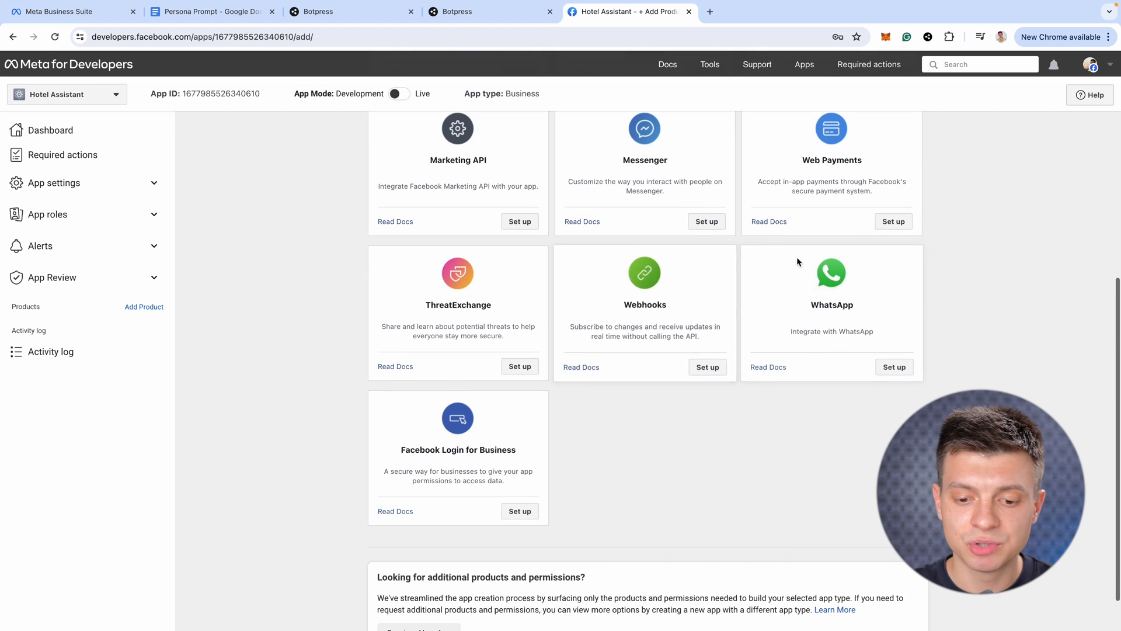
Add the WhatsApp product to the app under the Allfound business portfolio
{"action": "left_click", "coordinate": [895, 370]}
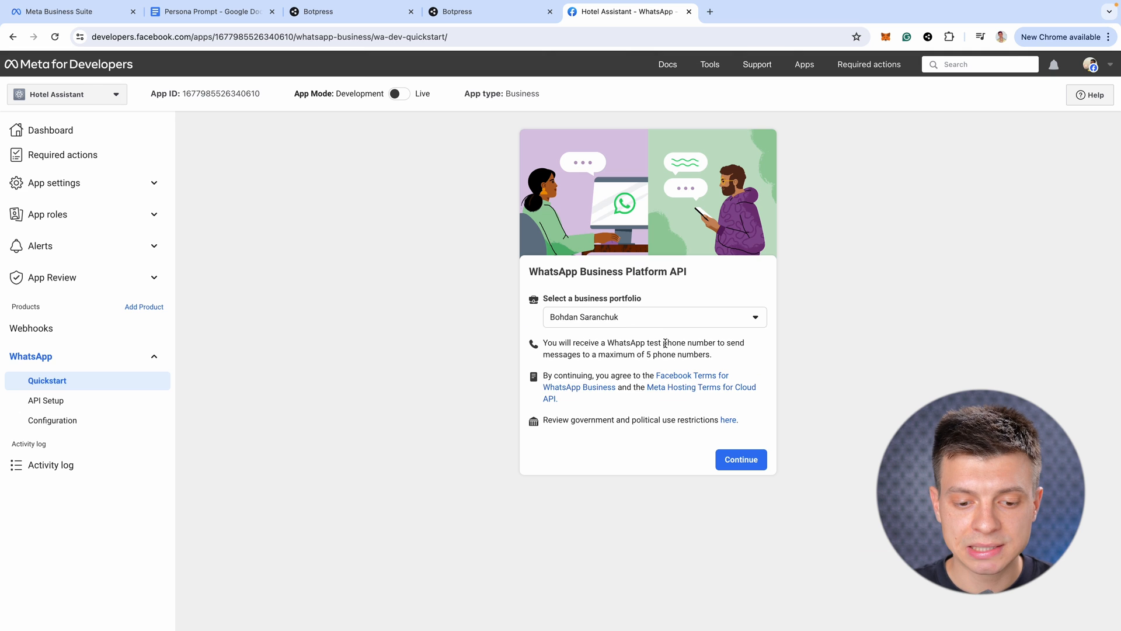
{"action": "left_click", "coordinate": [651, 318]}
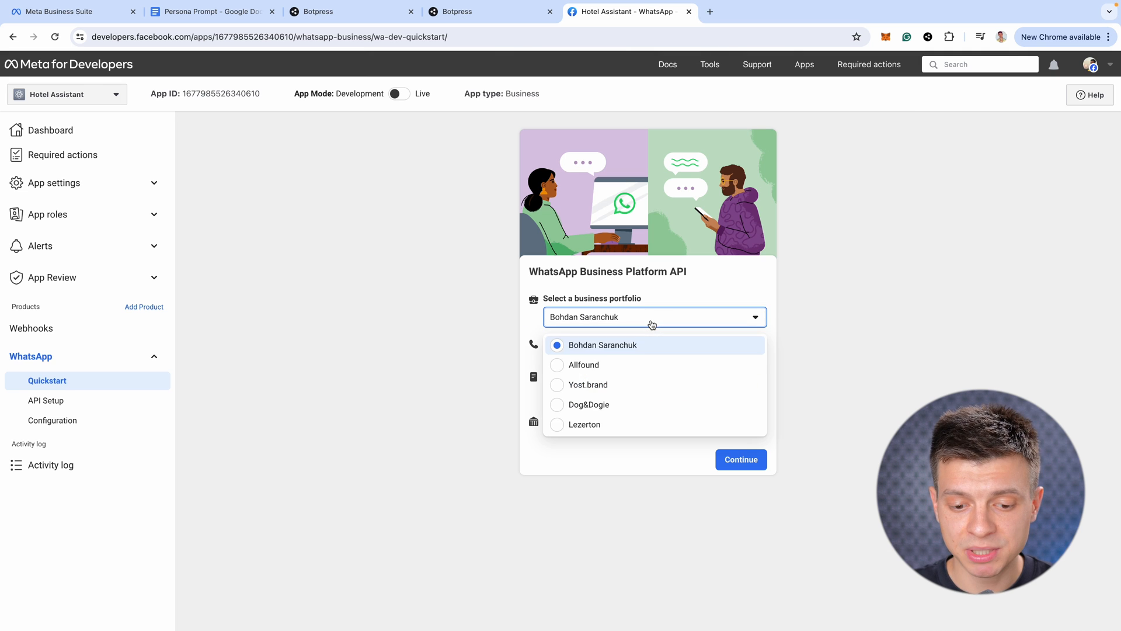
{"action": "left_click", "coordinate": [639, 362]}
{"action": "left_click", "coordinate": [738, 458]}
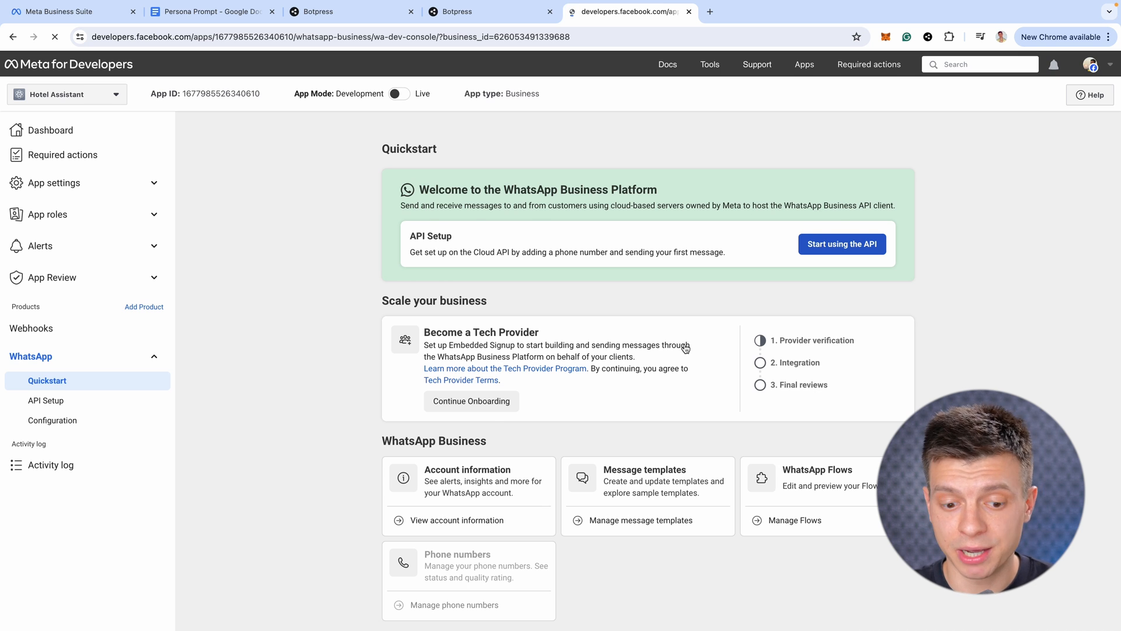
{"action": "left_click", "coordinate": [472, 16]}
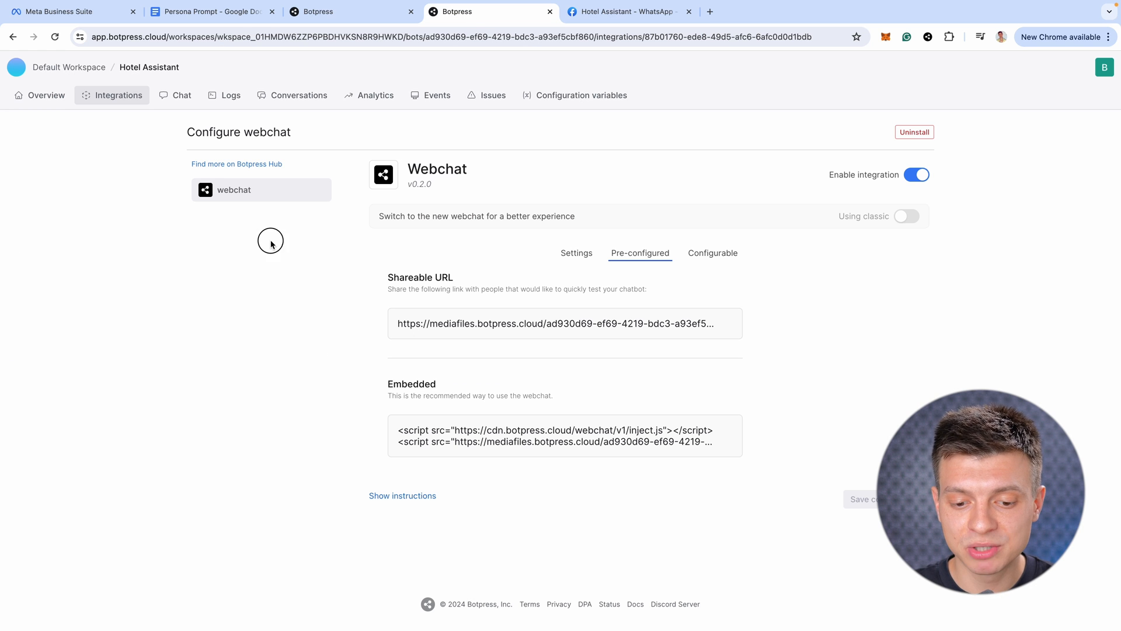
Install the WhatsApp integration from Botpress Hub on Hotel Assistant and switch it on
{"action": "left_click", "coordinate": [246, 165]}
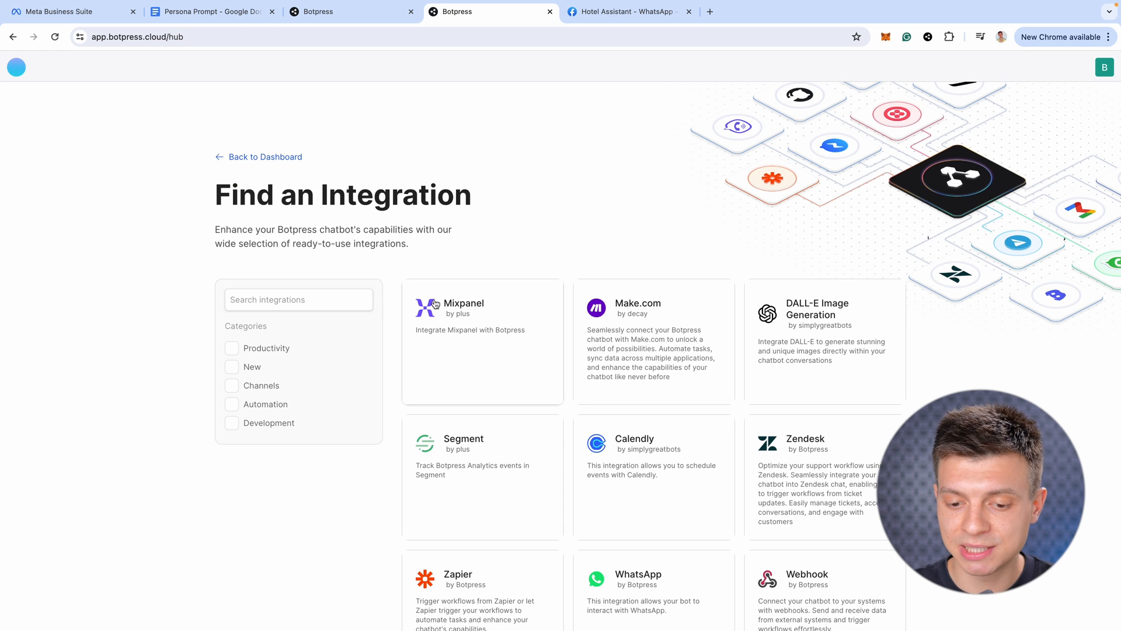
{"action": "scroll", "coordinate": [806, 393], "scroll_direction": "down", "scroll_amount": 5}
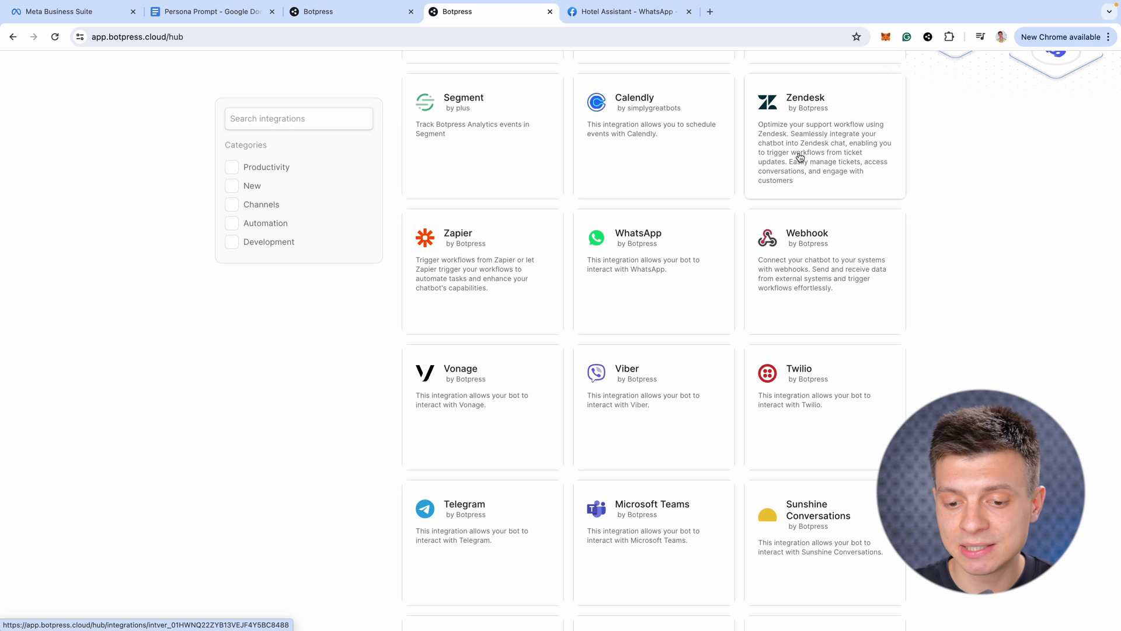
{"action": "left_click", "coordinate": [624, 238]}
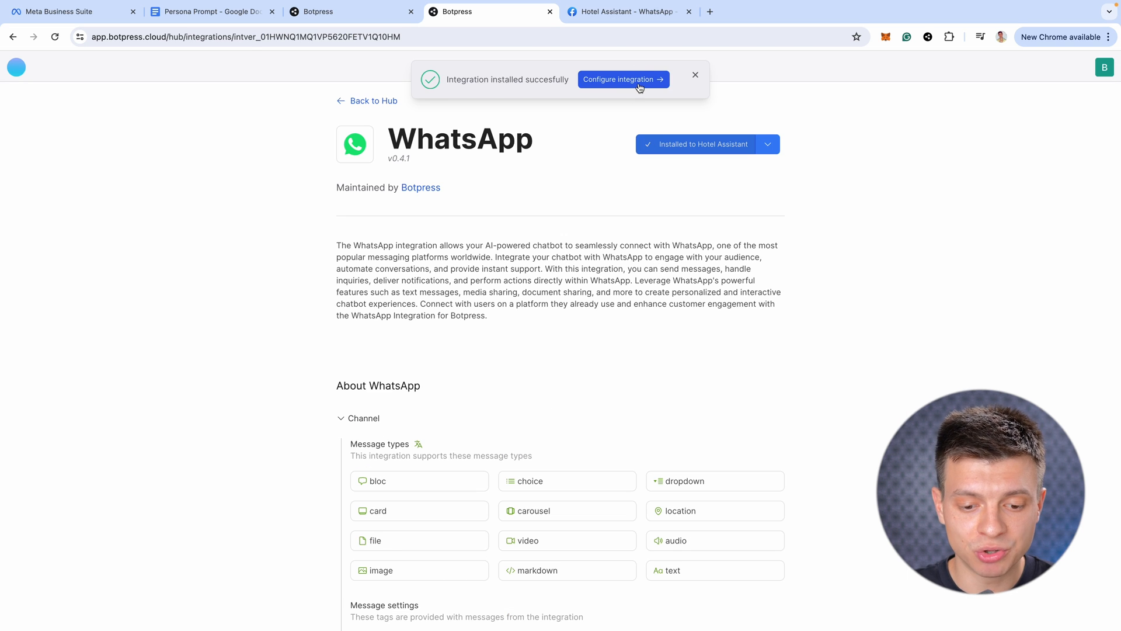
{"action": "left_click", "coordinate": [639, 87]}
{"action": "left_click", "coordinate": [917, 175]}
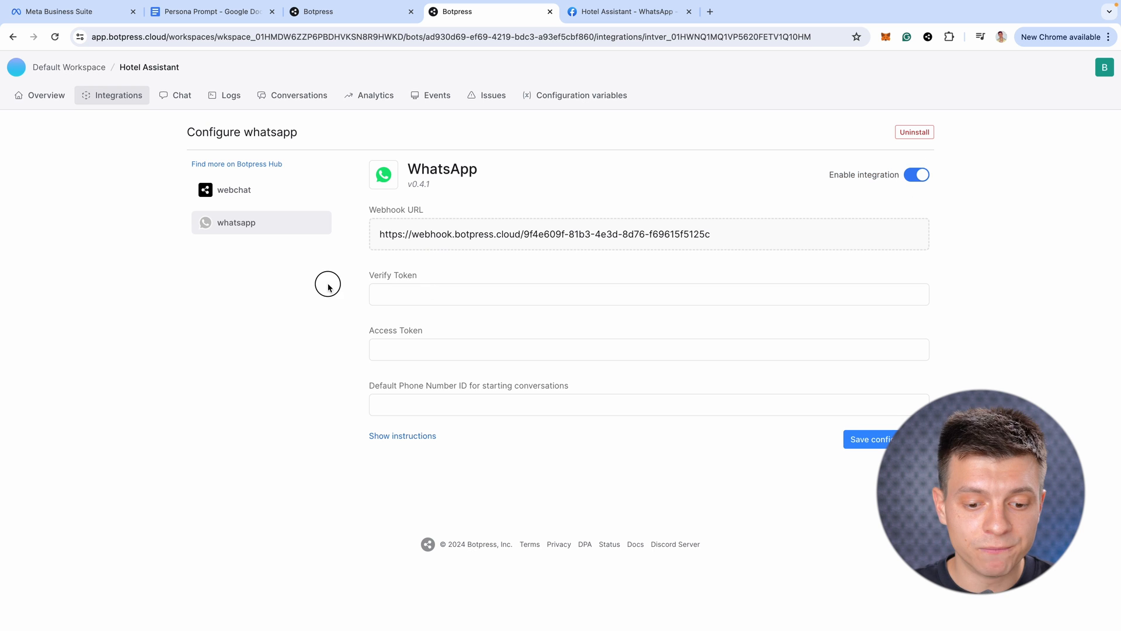
Enter the verify token in the Botpress WhatsApp configuration
{"action": "left_click", "coordinate": [406, 297]}
{"action": "type", "text": "12345"}
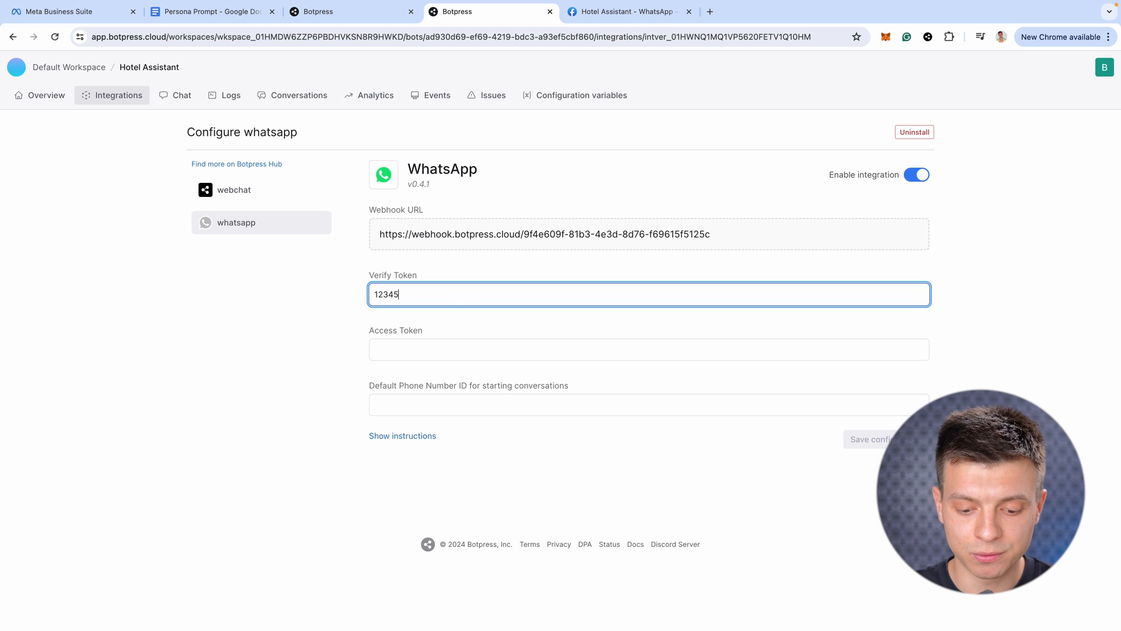
{"action": "left_click", "coordinate": [326, 324]}
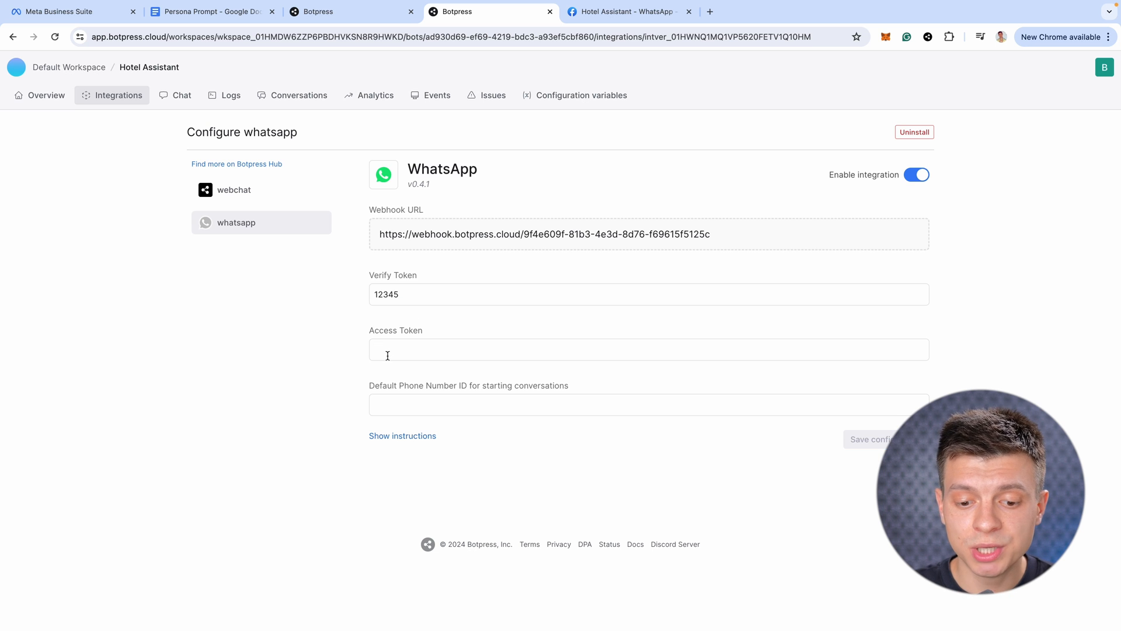
Copy Meta's temporary access token, valid 23 hours, into the Botpress Access Token field
{"action": "key", "text": "ctrl+Tab"}
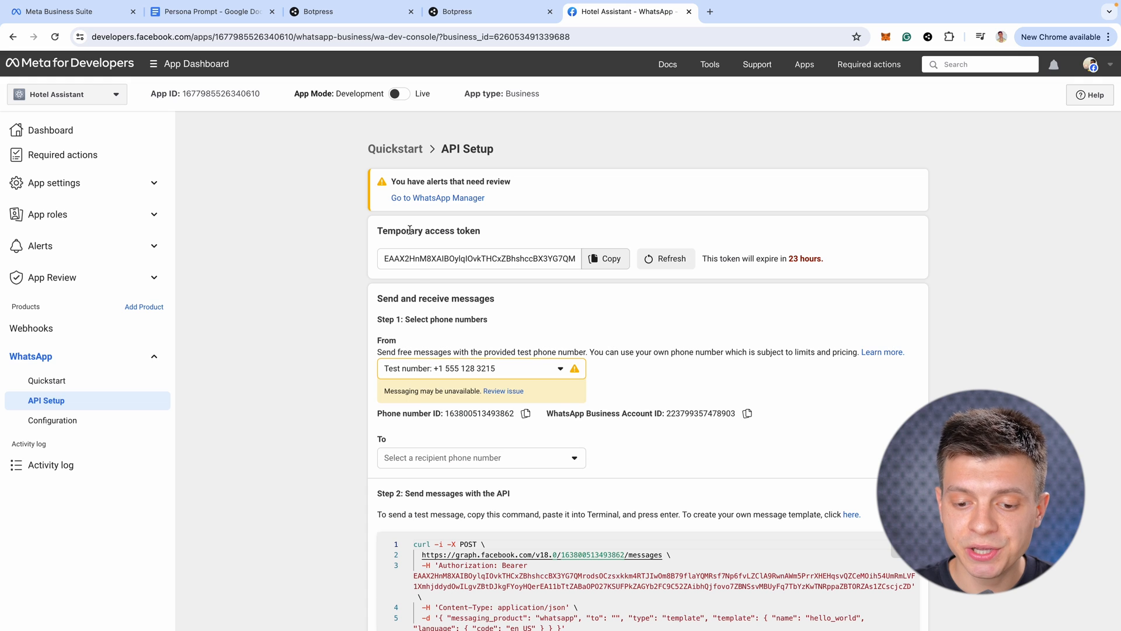
{"action": "left_click_drag", "start_coordinate": [378, 233], "coordinate": [501, 230]}
{"action": "left_click", "coordinate": [500, 230]}
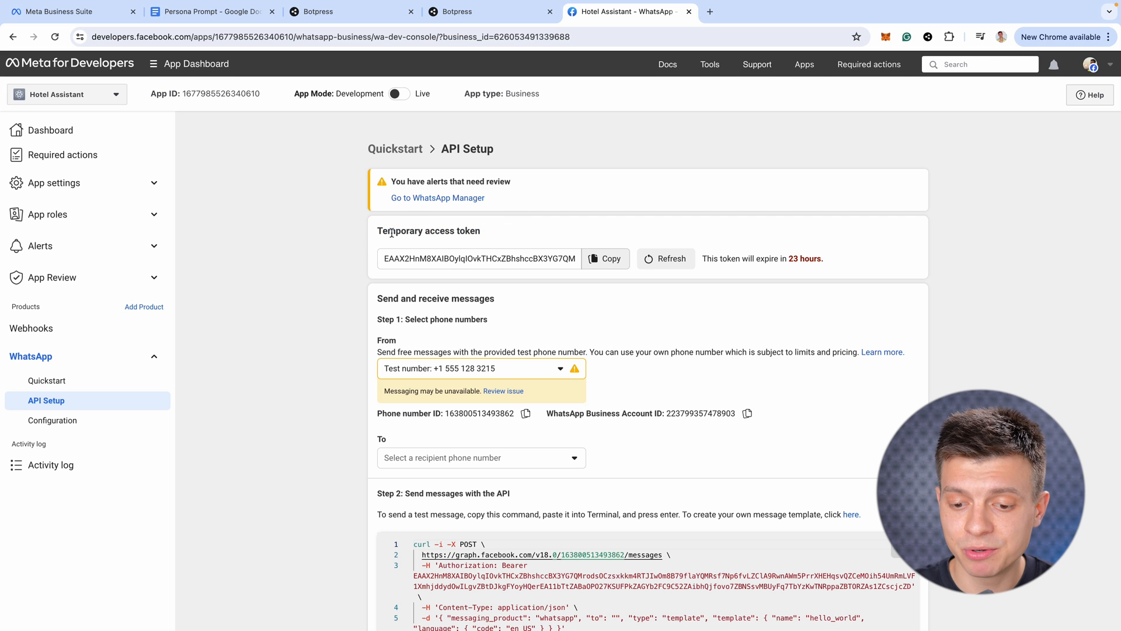
{"action": "left_click_drag", "start_coordinate": [380, 231], "coordinate": [426, 230]}
{"action": "left_click", "coordinate": [410, 245]}
{"action": "left_click_drag", "start_coordinate": [790, 260], "coordinate": [835, 262]}
{"action": "left_click", "coordinate": [838, 267]}
{"action": "left_click", "coordinate": [610, 266]}
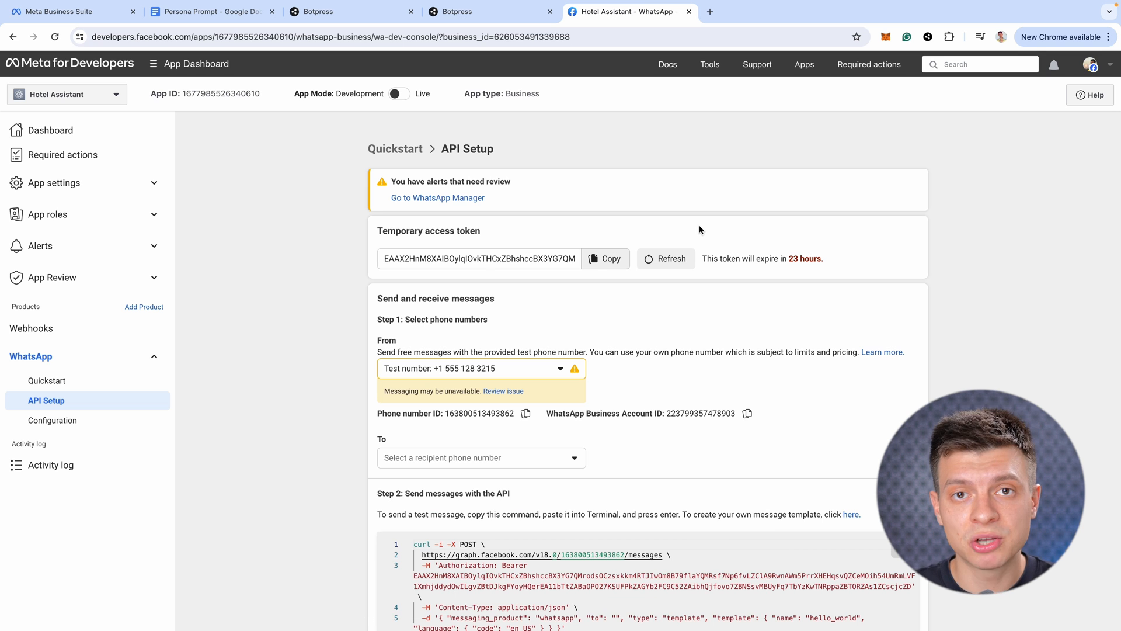
{"action": "left_click", "coordinate": [608, 259]}
{"action": "key", "text": "ctrl+shift+Tab"}
{"action": "key", "text": "ctrl+v"}
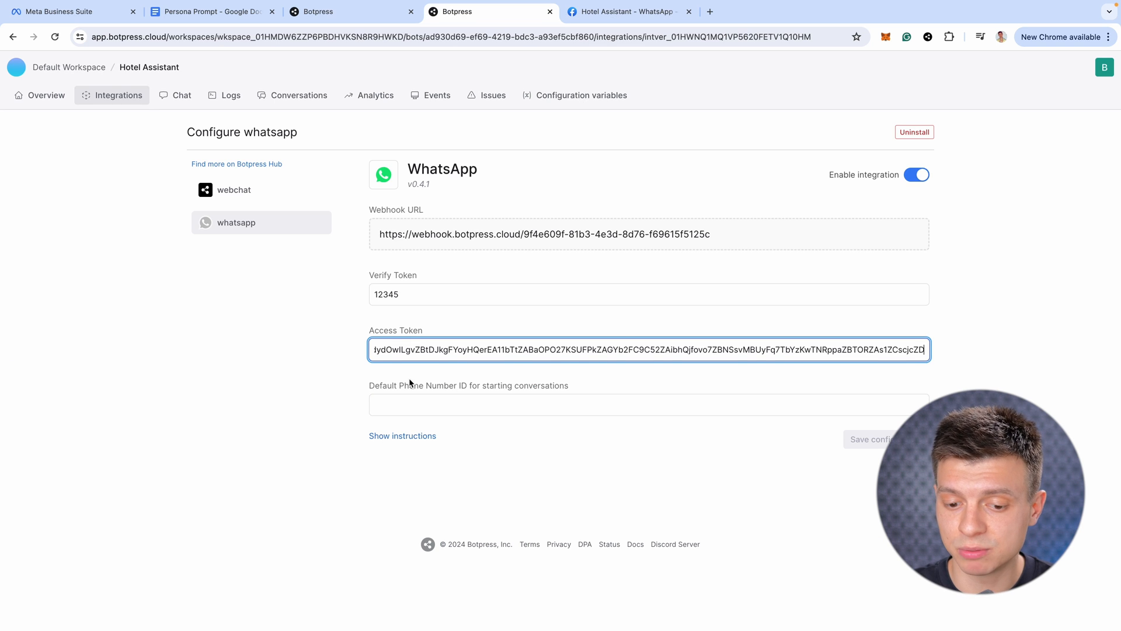
{"action": "left_click", "coordinate": [409, 405]}
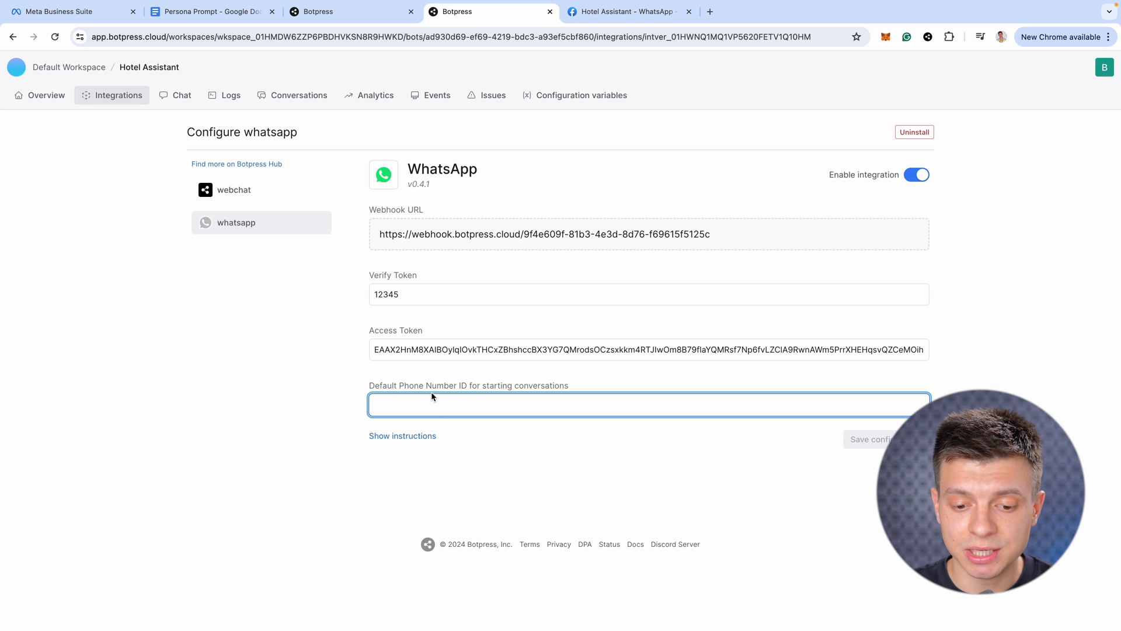
{"action": "key", "text": "ctrl+Tab"}
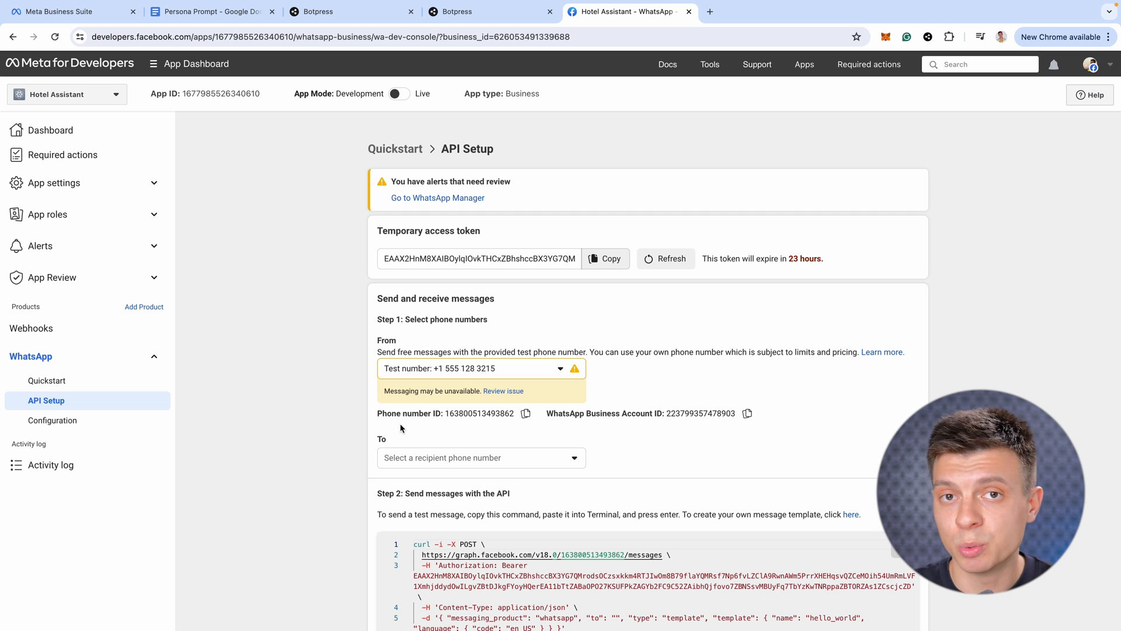
{"action": "left_click", "coordinate": [526, 413]}
{"action": "left_click", "coordinate": [514, 16]}
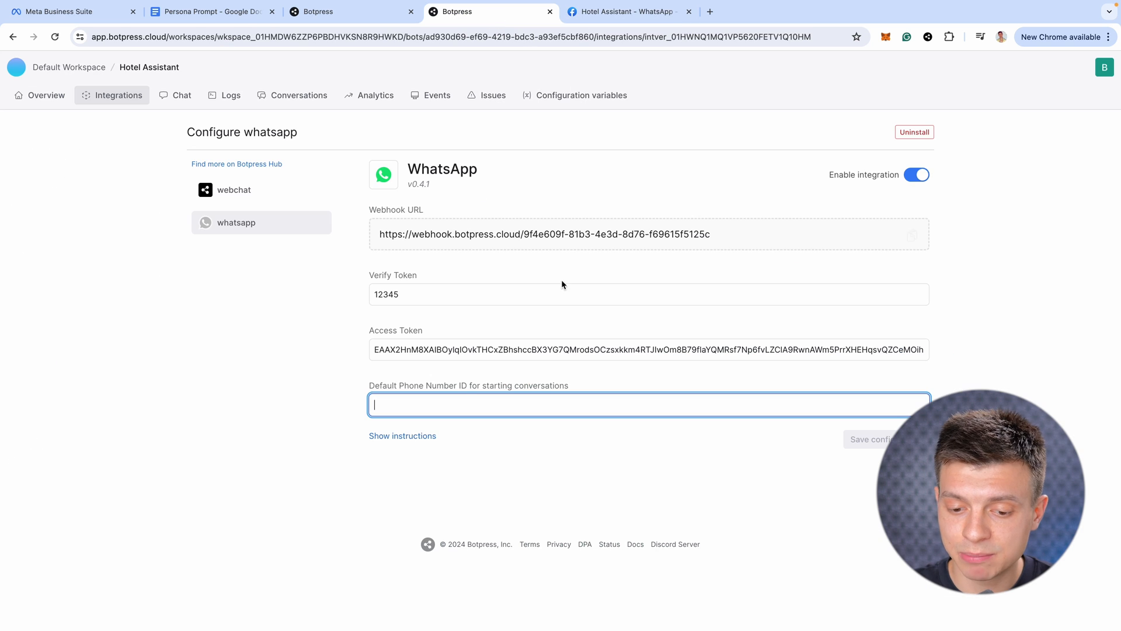
{"action": "key", "text": "ctrl+v"}
{"action": "left_click", "coordinate": [860, 447]}
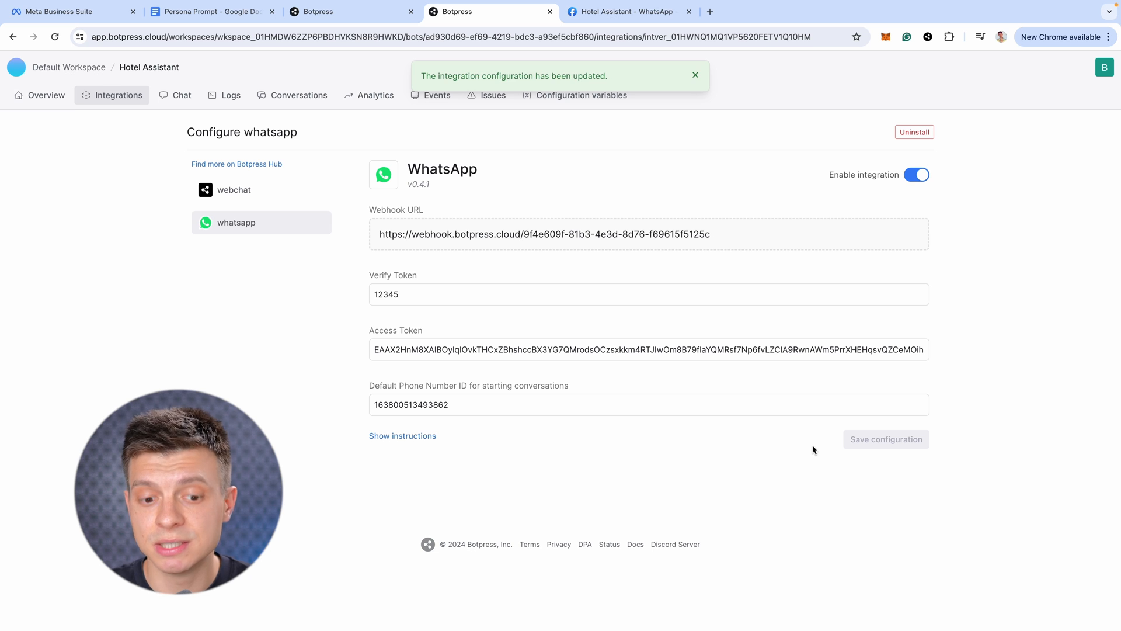
{"action": "left_click", "coordinate": [914, 237]}
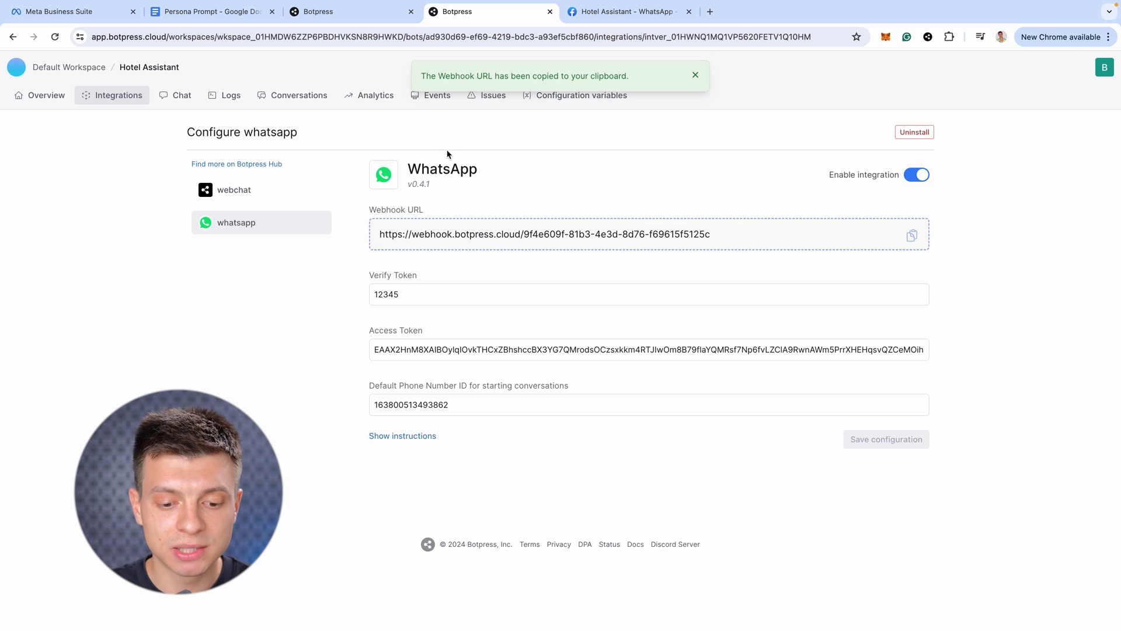
{"action": "left_click", "coordinate": [627, 11]}
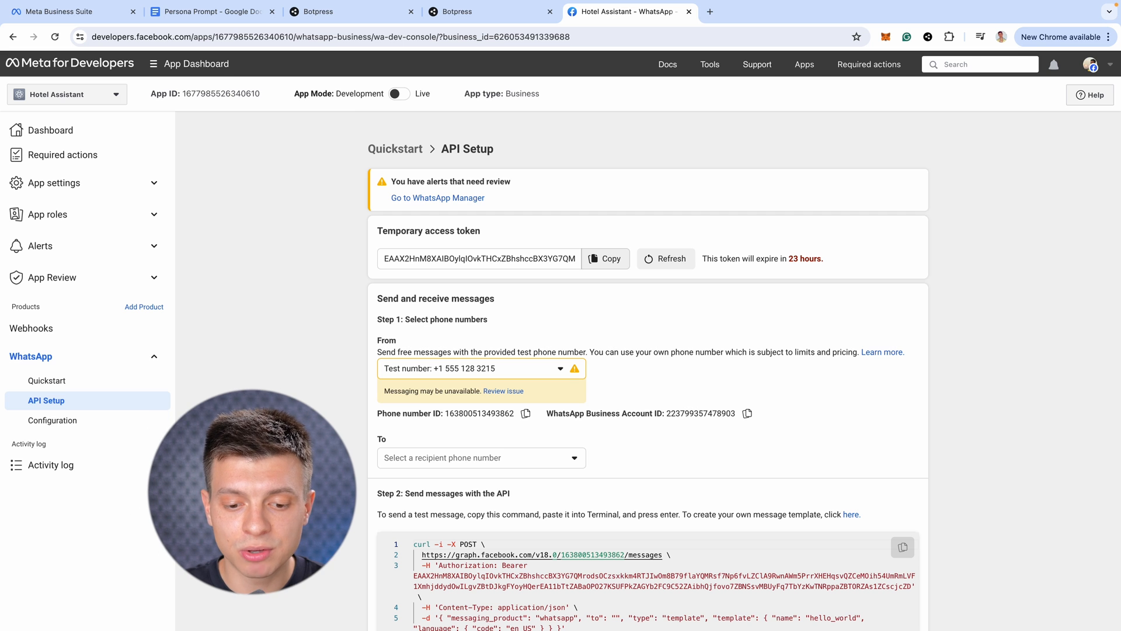
Set the WhatsApp webhook callback to the Botpress URL with its verify token, then verify and save
{"action": "left_click", "coordinate": [76, 420]}
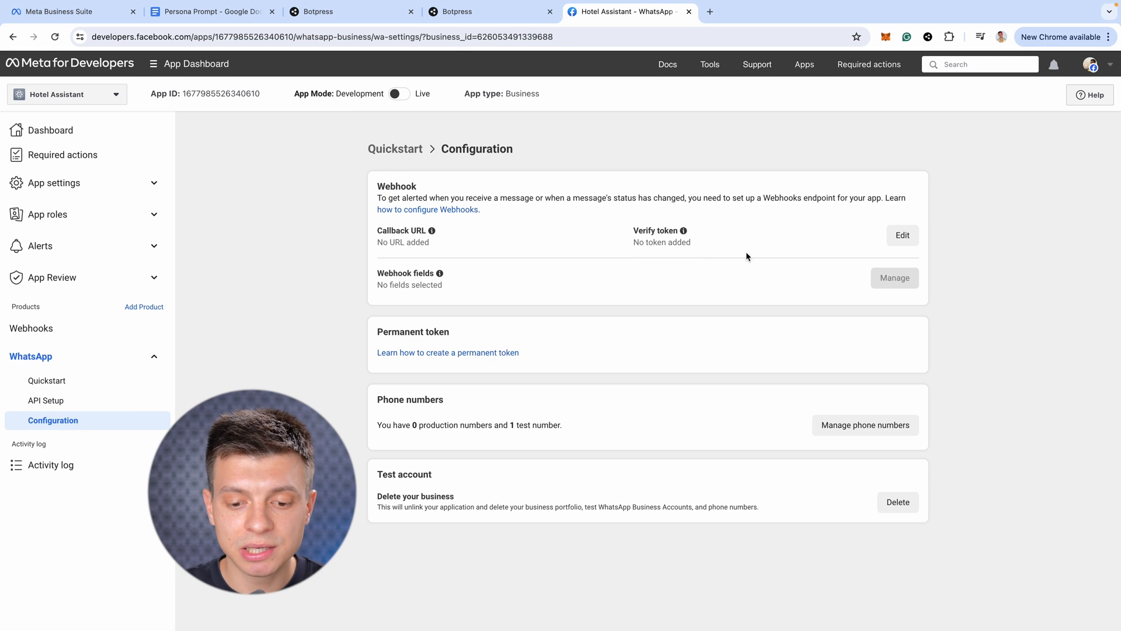
{"action": "left_click", "coordinate": [902, 235]}
{"action": "left_click", "coordinate": [473, 248]}
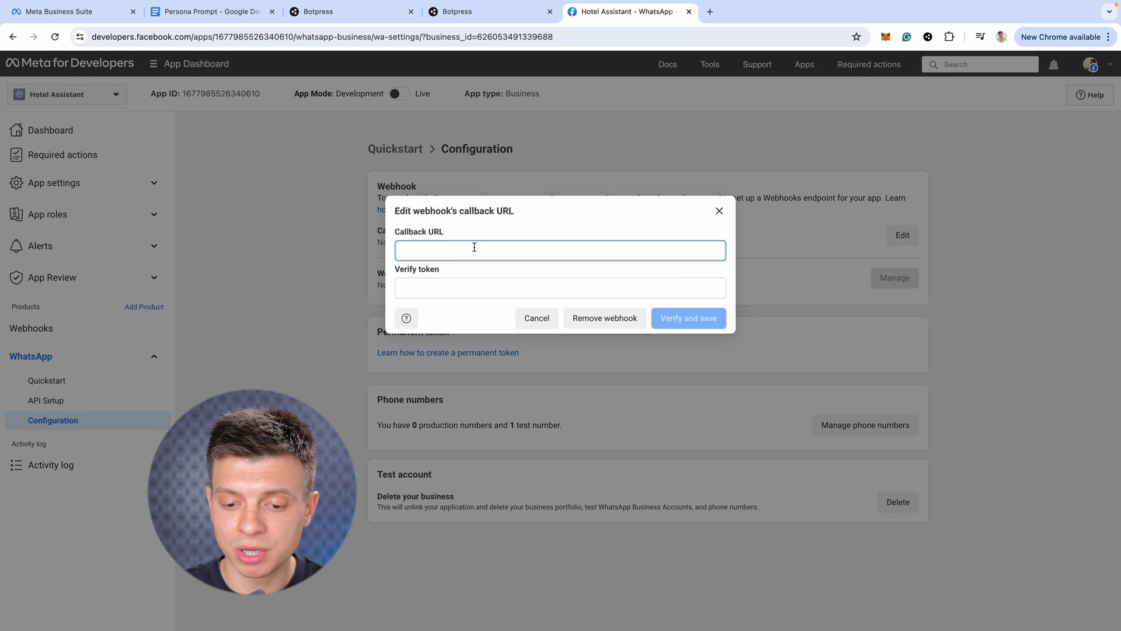
{"action": "key", "text": "super+v"}
{"action": "left_click", "coordinate": [461, 285]}
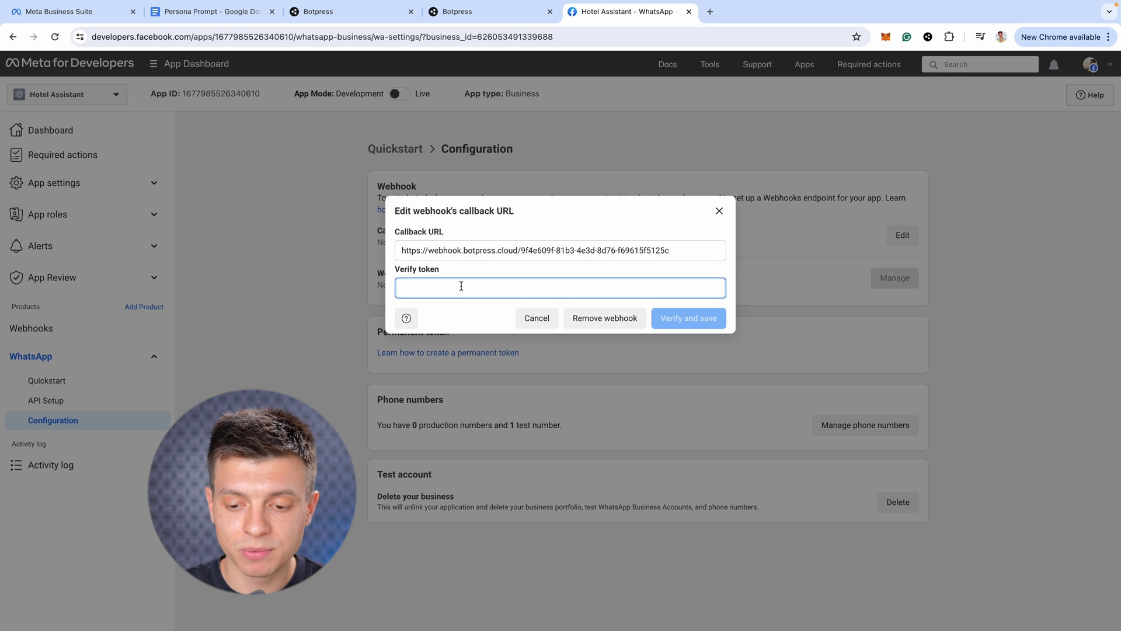
{"action": "type", "text": "12345"}
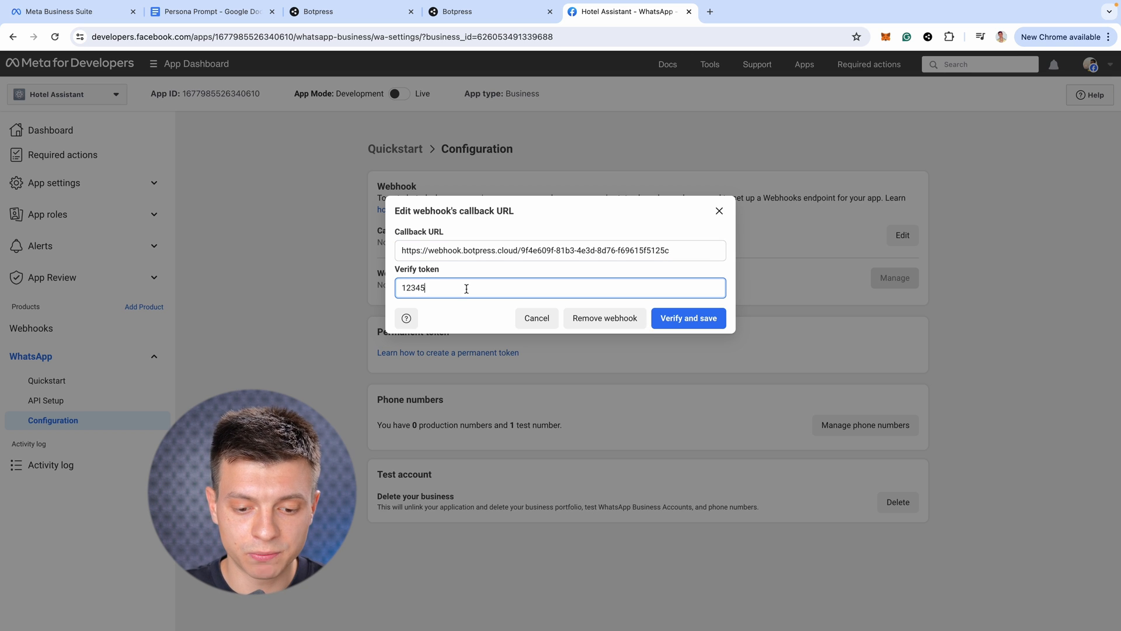
{"action": "left_click", "coordinate": [691, 319]}
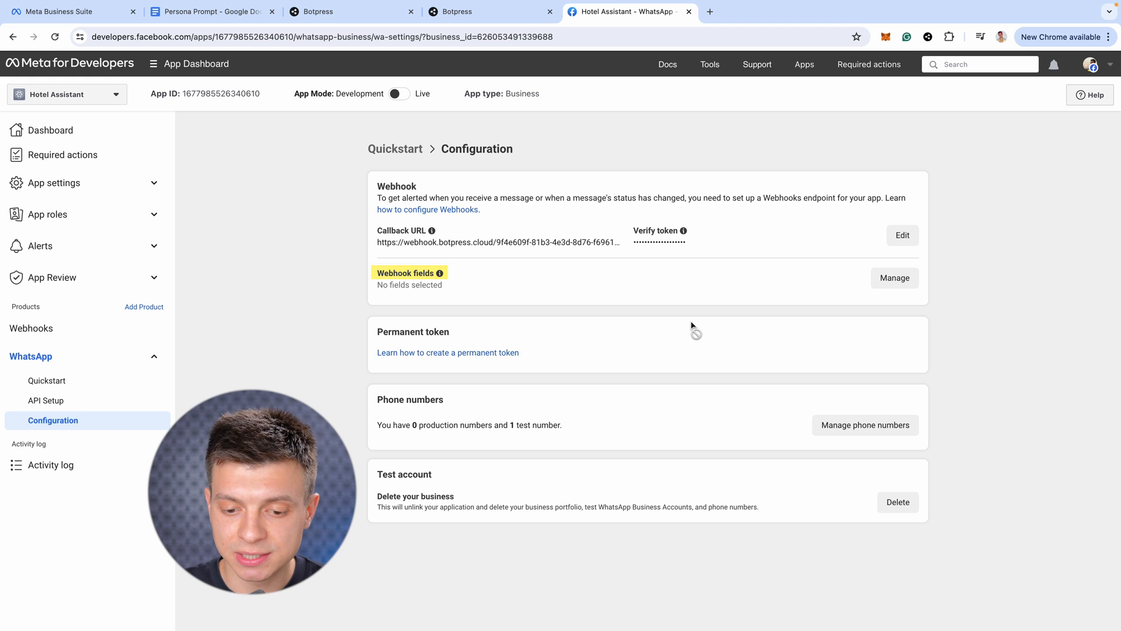
Subscribe the webhook to the messages field and return to API Setup
{"action": "left_click", "coordinate": [890, 278]}
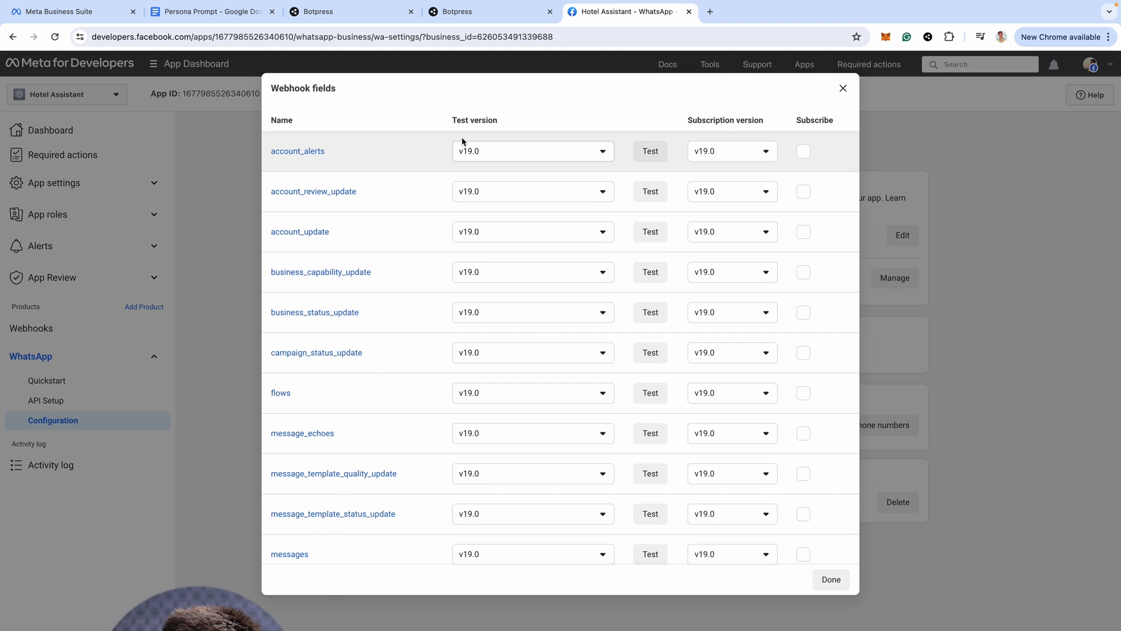
{"action": "scroll", "coordinate": [584, 409], "scroll_direction": "down", "scroll_amount": 3}
{"action": "left_click", "coordinate": [804, 364]}
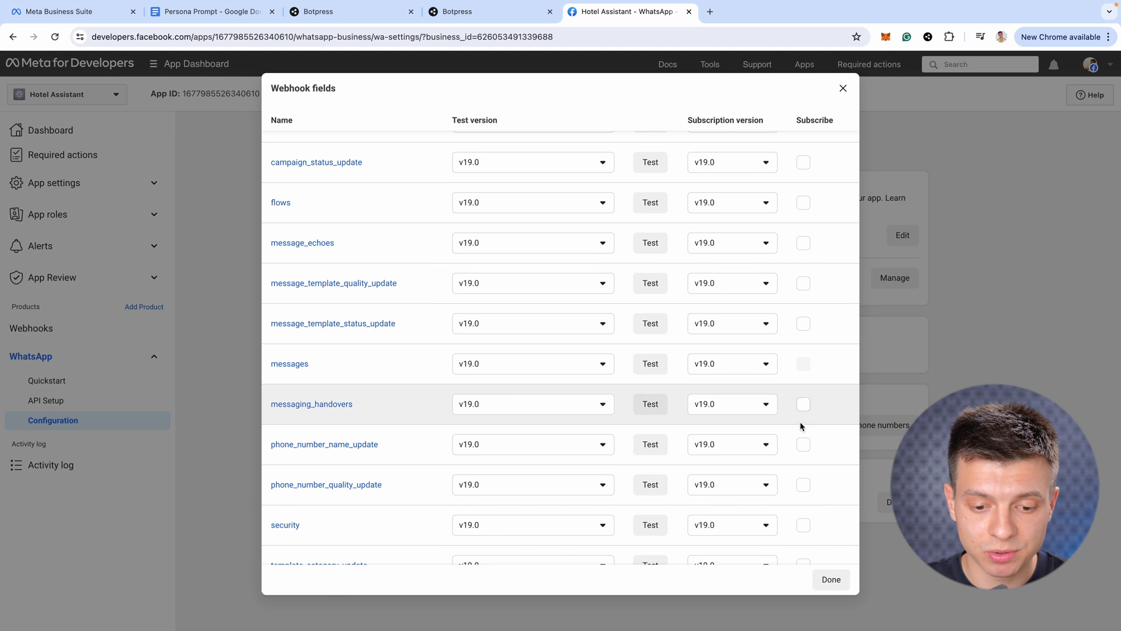
{"action": "left_click", "coordinate": [830, 579]}
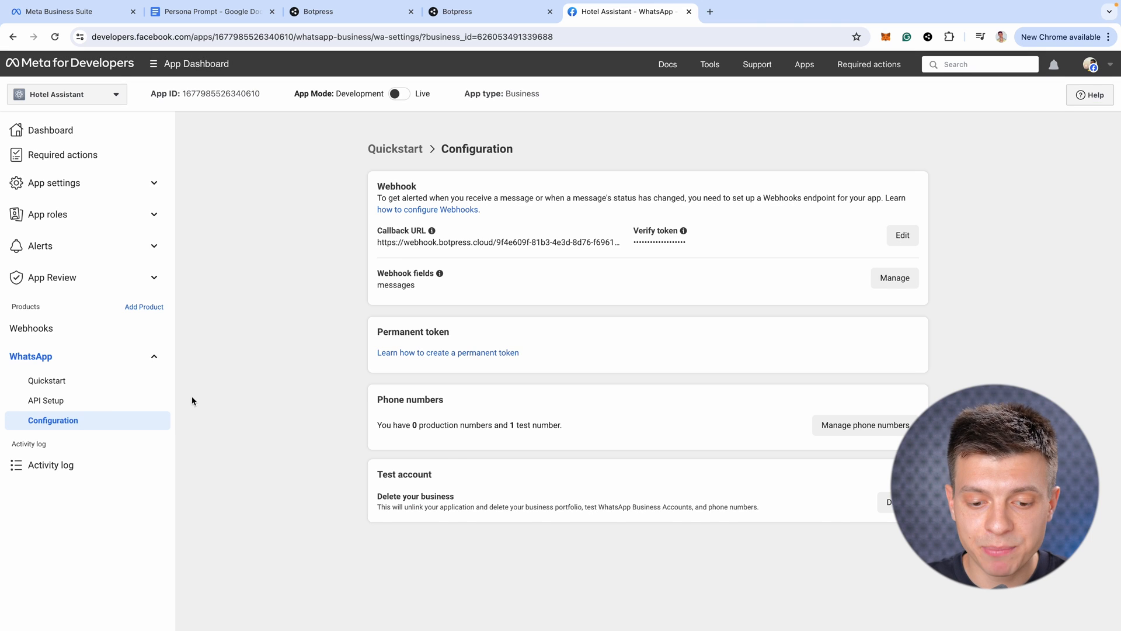
{"action": "left_click", "coordinate": [85, 401]}
{"action": "left_click_drag", "start_coordinate": [381, 369], "coordinate": [431, 373]}
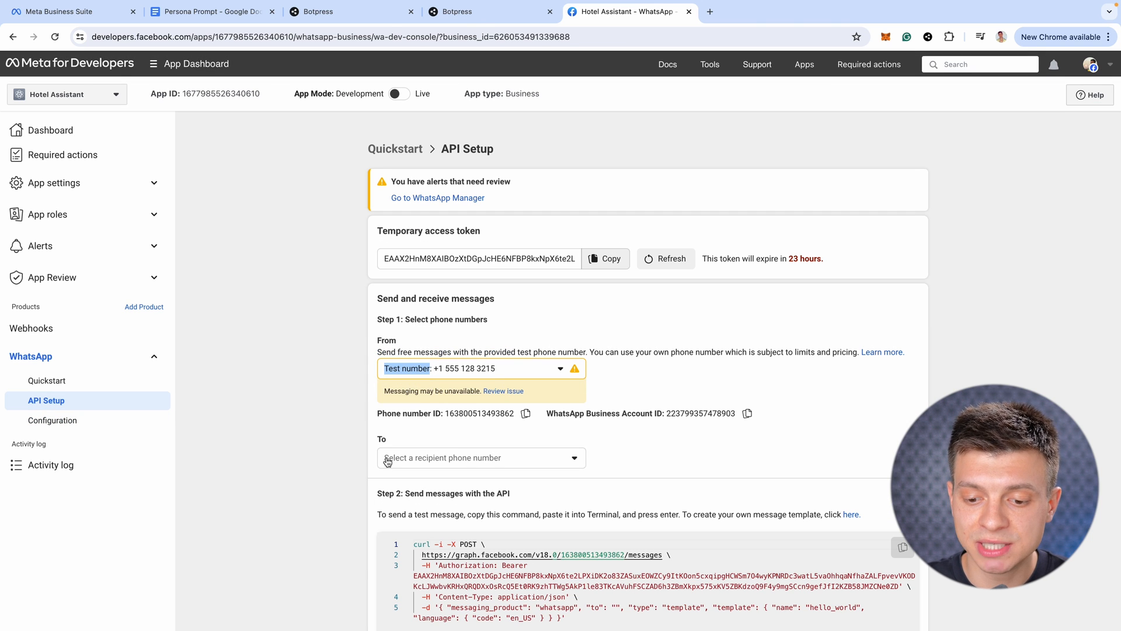
Choose the recipient phone number and send the hello_world template test message
{"action": "left_click", "coordinate": [513, 464]}
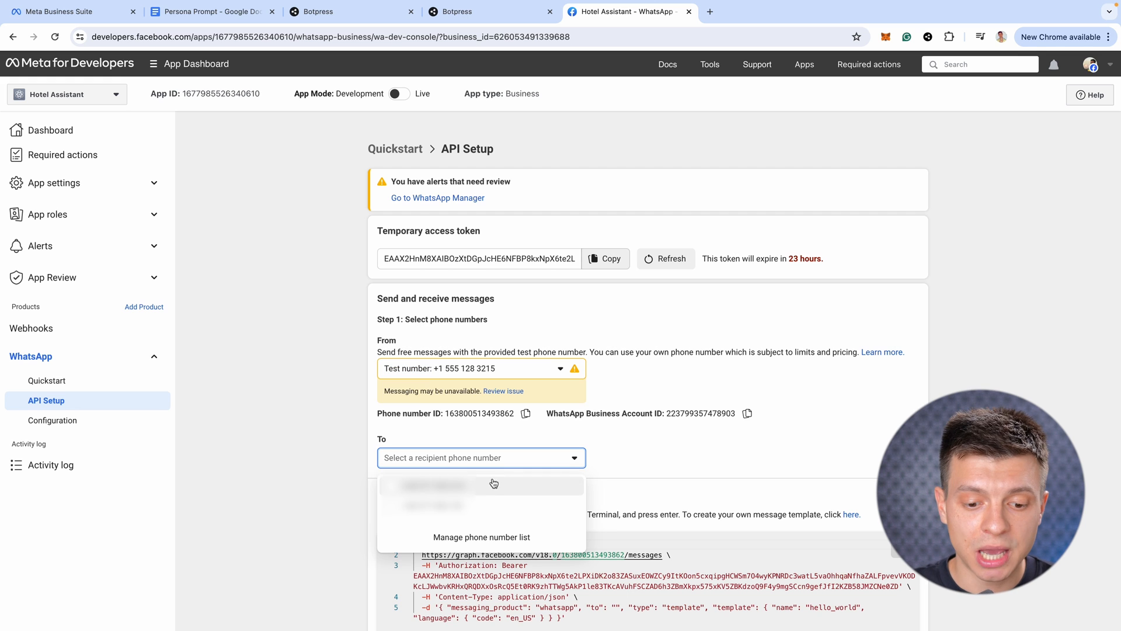
{"action": "left_click", "coordinate": [480, 487]}
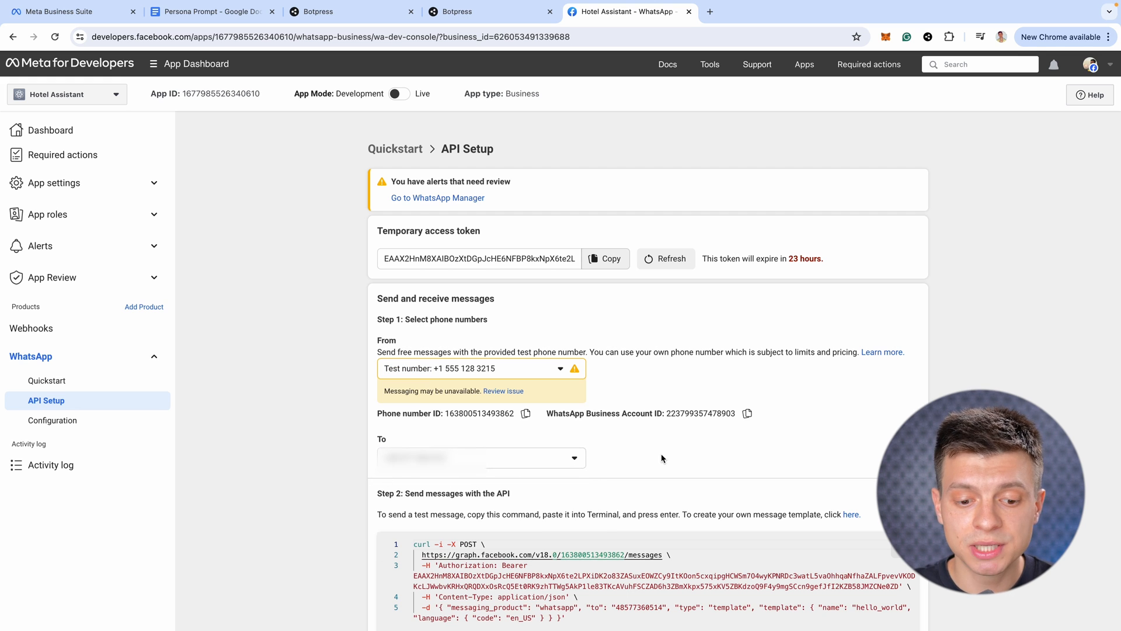
{"action": "scroll", "coordinate": [659, 454], "scroll_direction": "down", "scroll_amount": 3}
{"action": "left_click", "coordinate": [876, 494]}
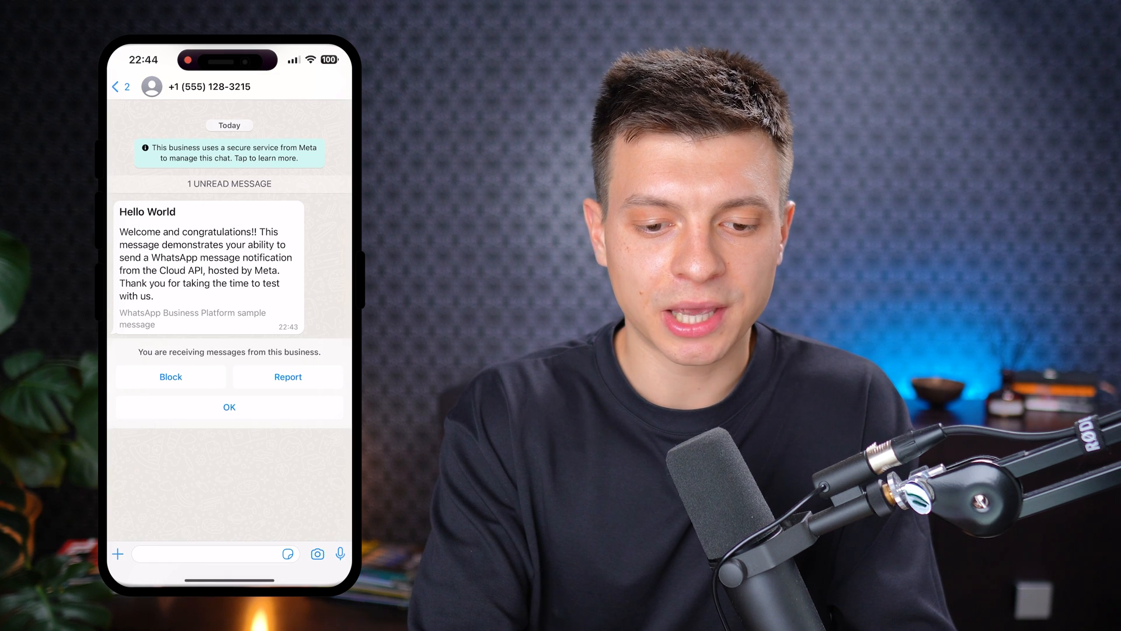
Greet the bot with 'Hello' and ask 'What is your wifi password?'
{"action": "left_click", "coordinate": [228, 407]}
{"action": "left_click", "coordinate": [204, 554]}
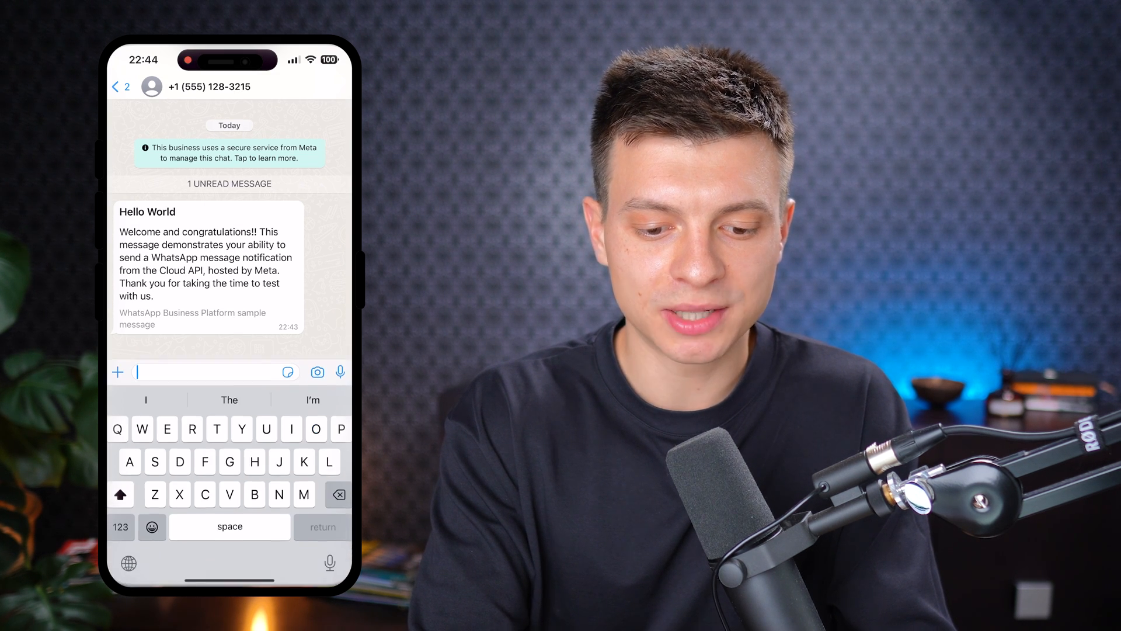
{"action": "type", "text": "Hello"}
{"action": "left_click", "coordinate": [341, 371]}
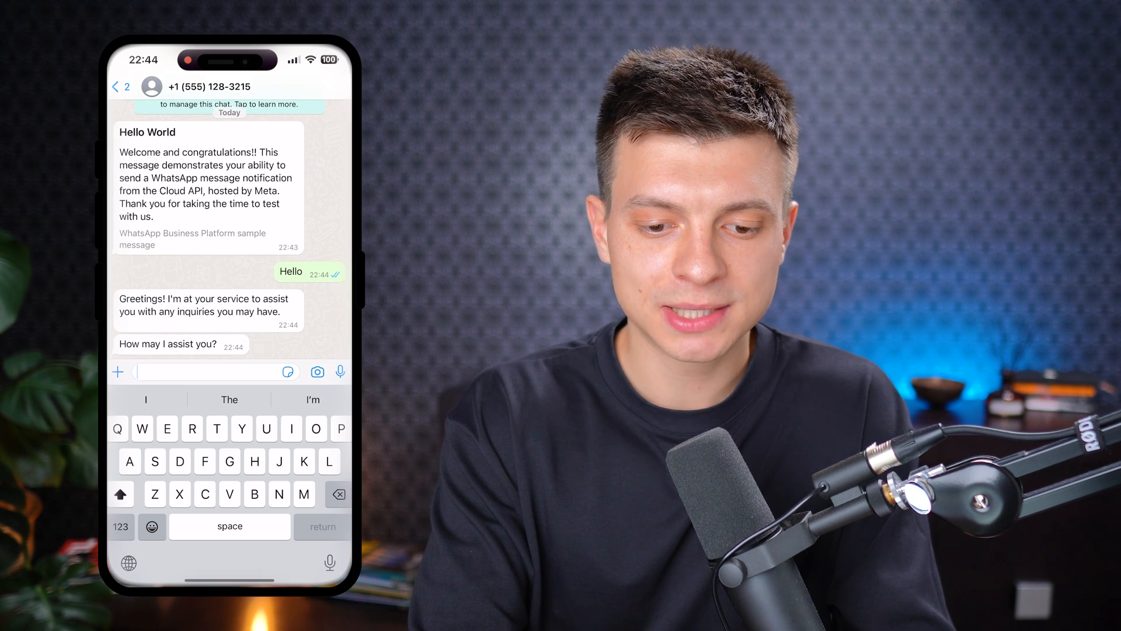
{"action": "type", "text": "What"}
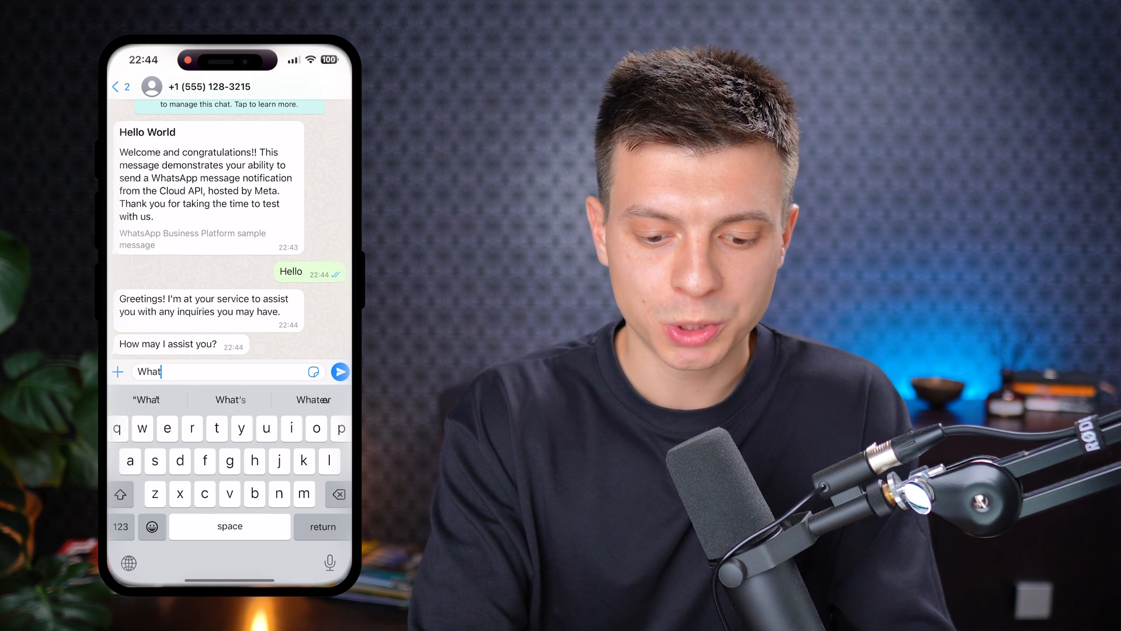
{"action": "type", "text": " is your w"}
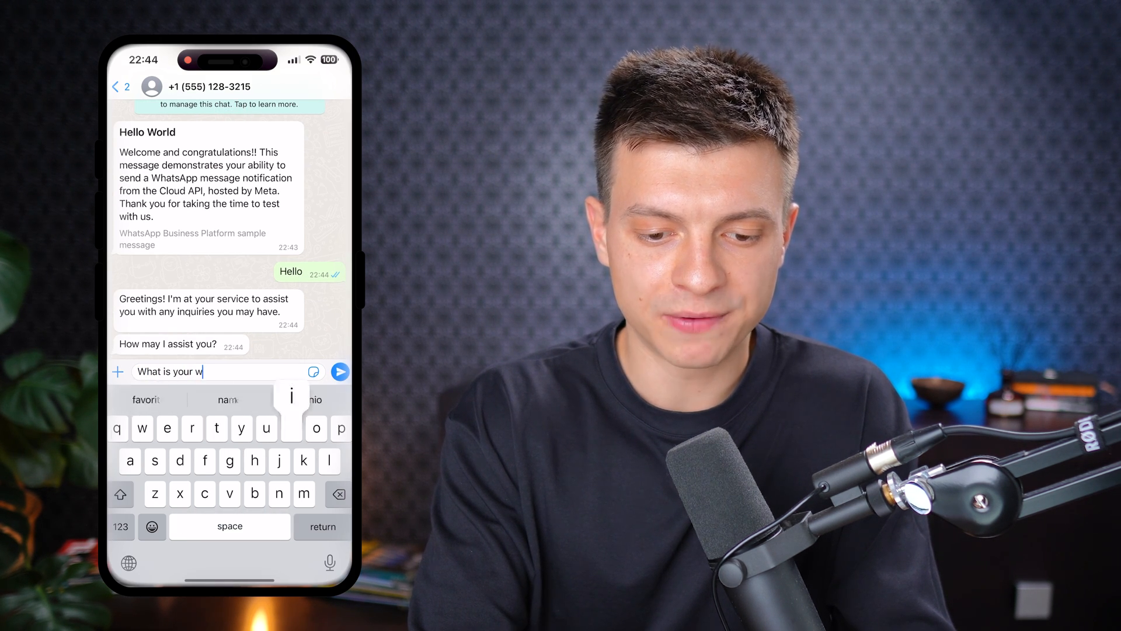
{"action": "type", "text": "ifi password?"}
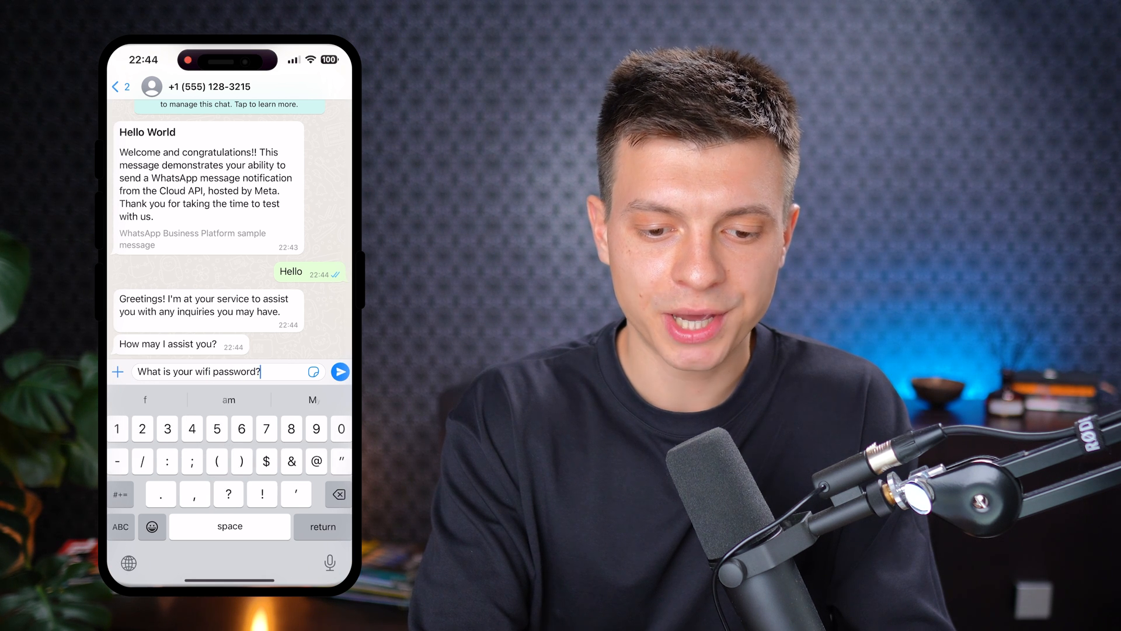
{"action": "key", "text": "Return"}
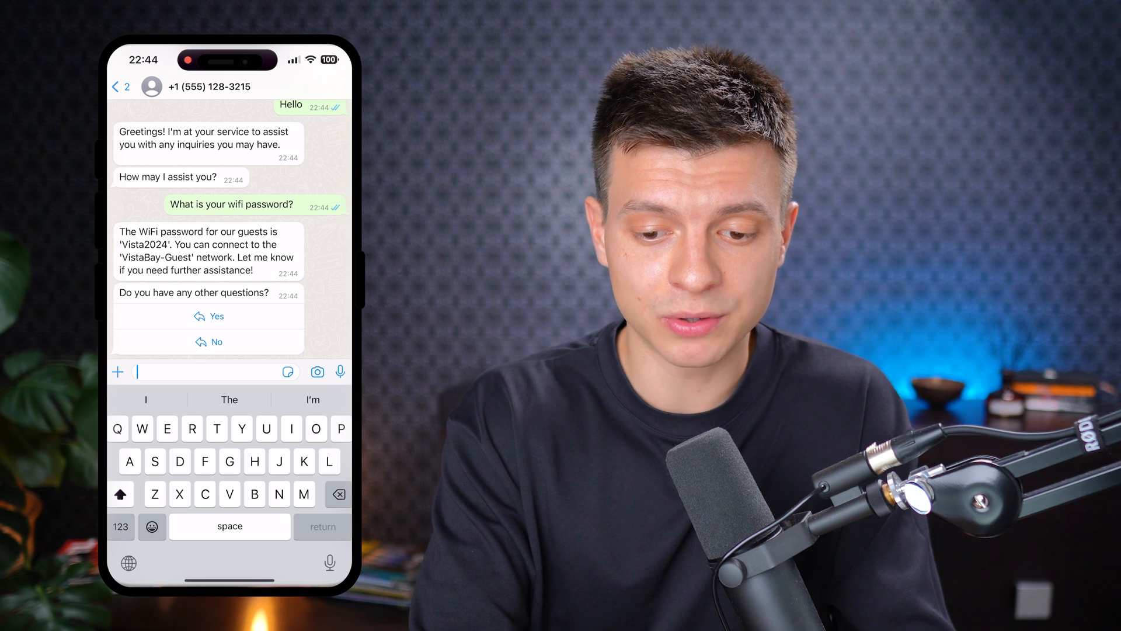
Answer Yes and ask 'Can you suggest a good place to eat?', then read the suggestions
{"action": "left_click", "coordinate": [209, 316]}
{"action": "type", "text": "Can y"}
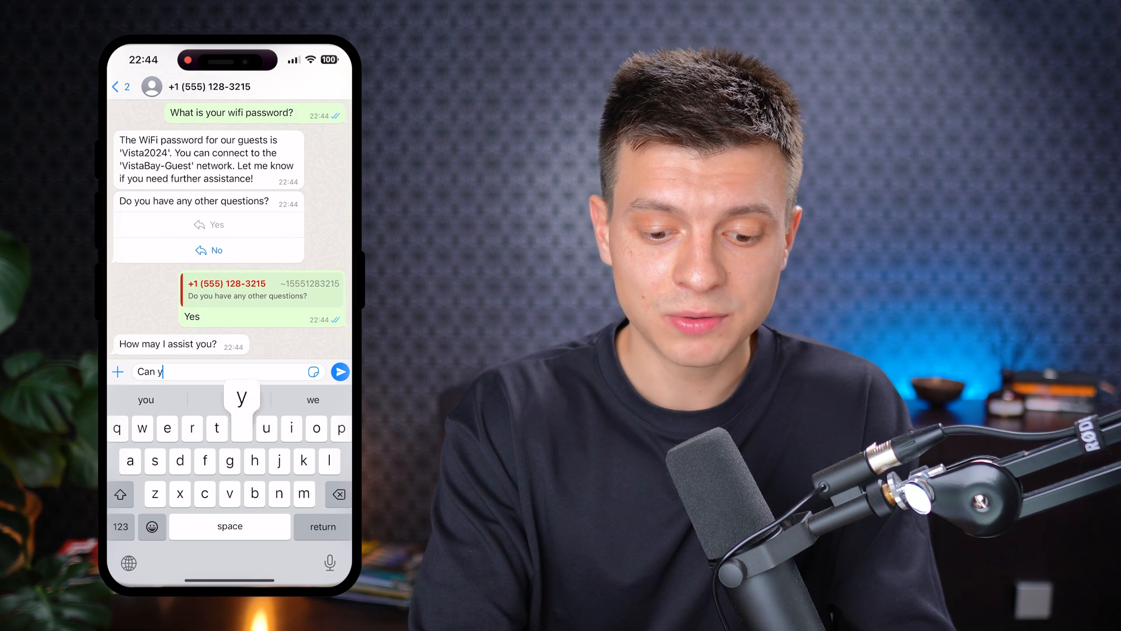
{"action": "type", "text": "ou suggest a good"}
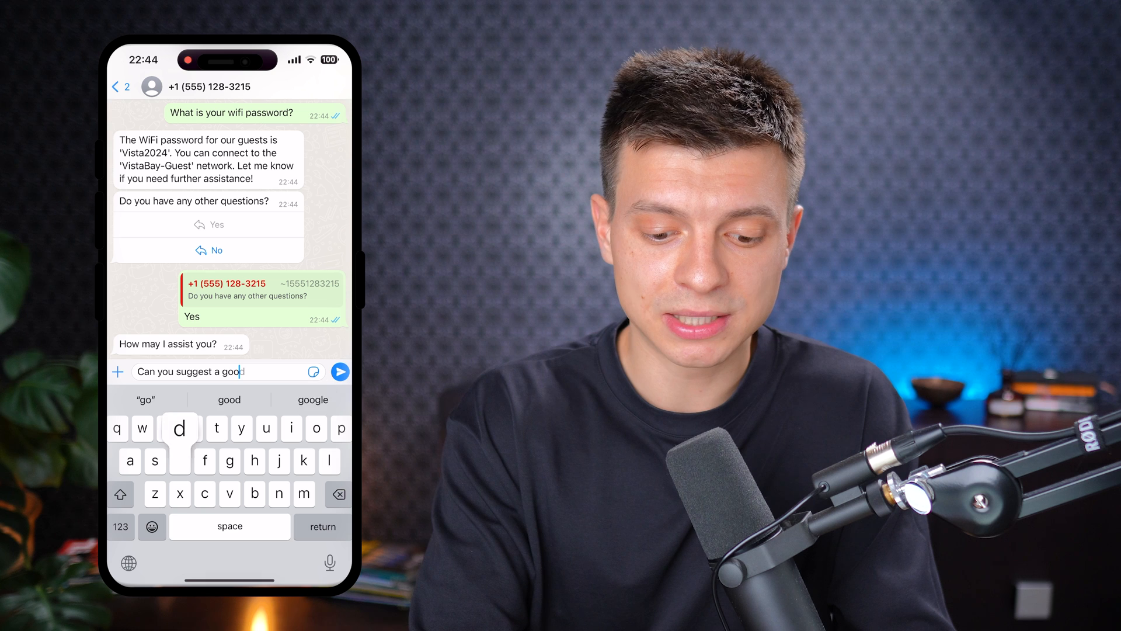
{"action": "type", "text": " place to cisit?"}
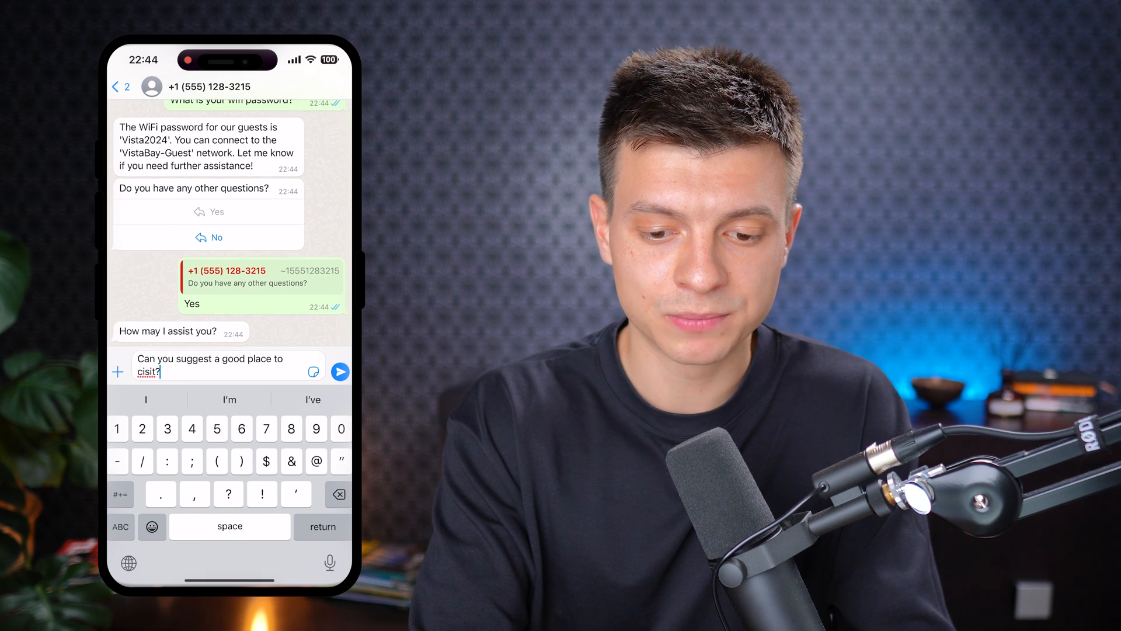
{"action": "key", "text": "BackSpace"}
{"action": "key", "text": "BackSpace"}
{"action": "key", "text": "BackSpace"}
{"action": "key", "text": "BackSpace"}
{"action": "key", "text": "BackSpace"}
{"action": "key", "text": "BackSpace"}
{"action": "type", "text": "eat?"}
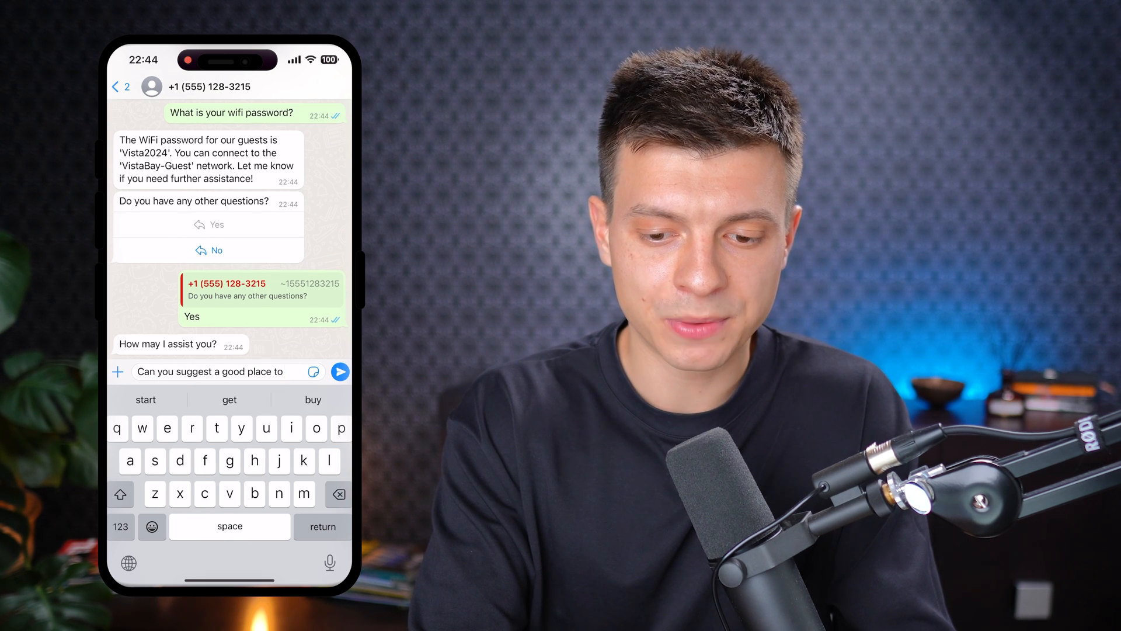
{"action": "left_click", "coordinate": [340, 372]}
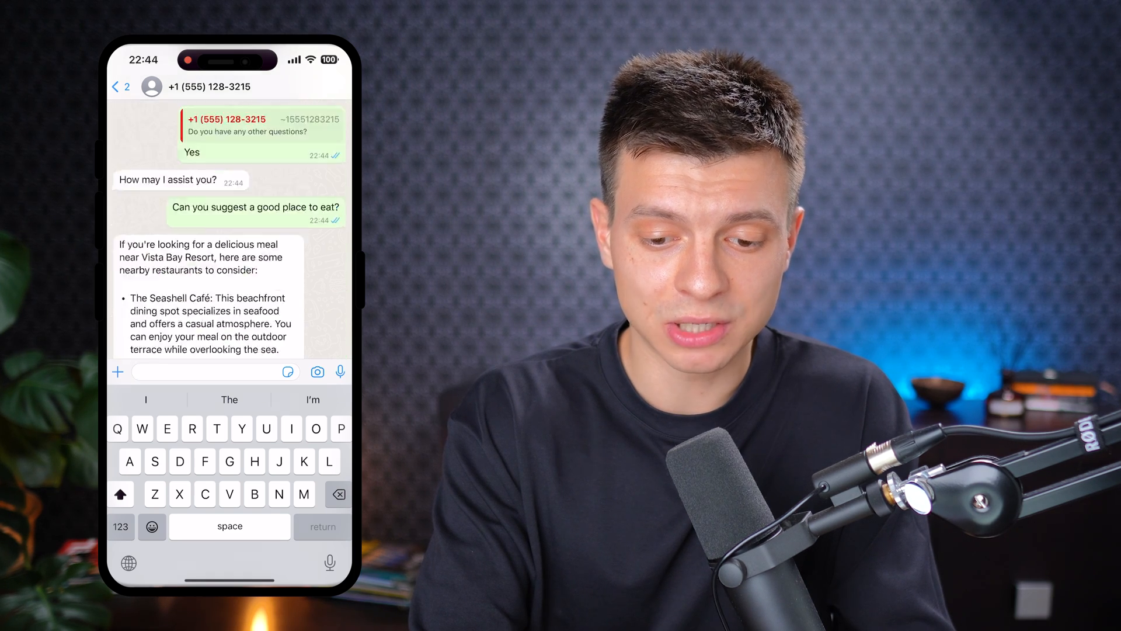
{"action": "scroll", "coordinate": [230, 228], "scroll_direction": "up", "scroll_amount": 8}
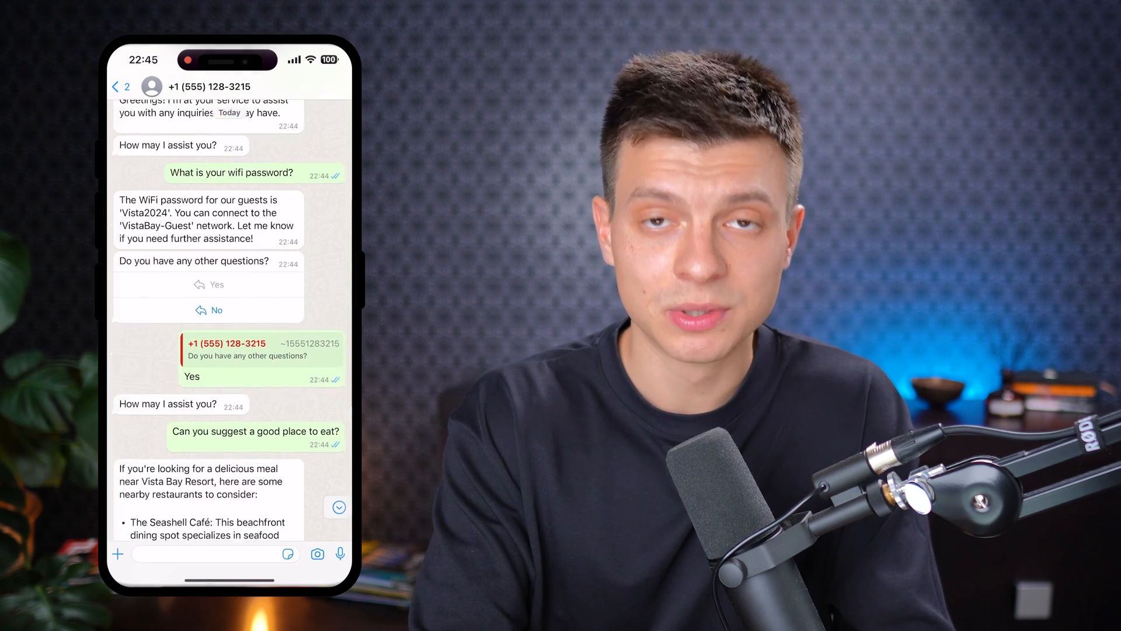
{"action": "scroll", "coordinate": [229, 322], "scroll_direction": "down", "scroll_amount": 3}
{"action": "scroll", "coordinate": [229, 321], "scroll_direction": "down", "scroll_amount": 3}
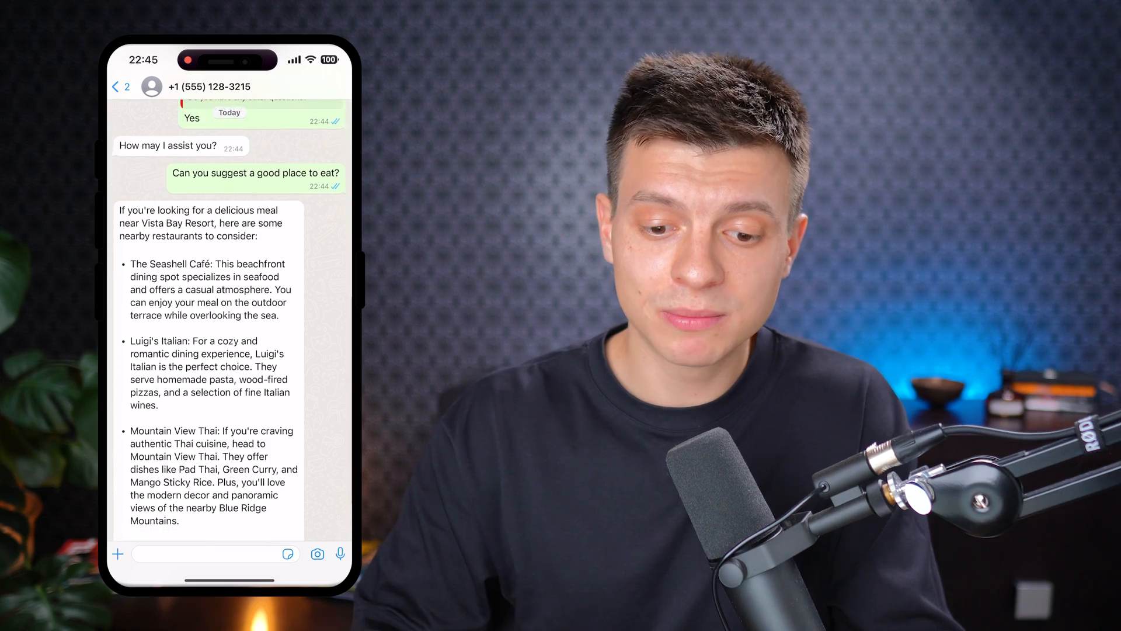
{"action": "scroll", "coordinate": [229, 321], "scroll_direction": "down", "scroll_amount": 2}
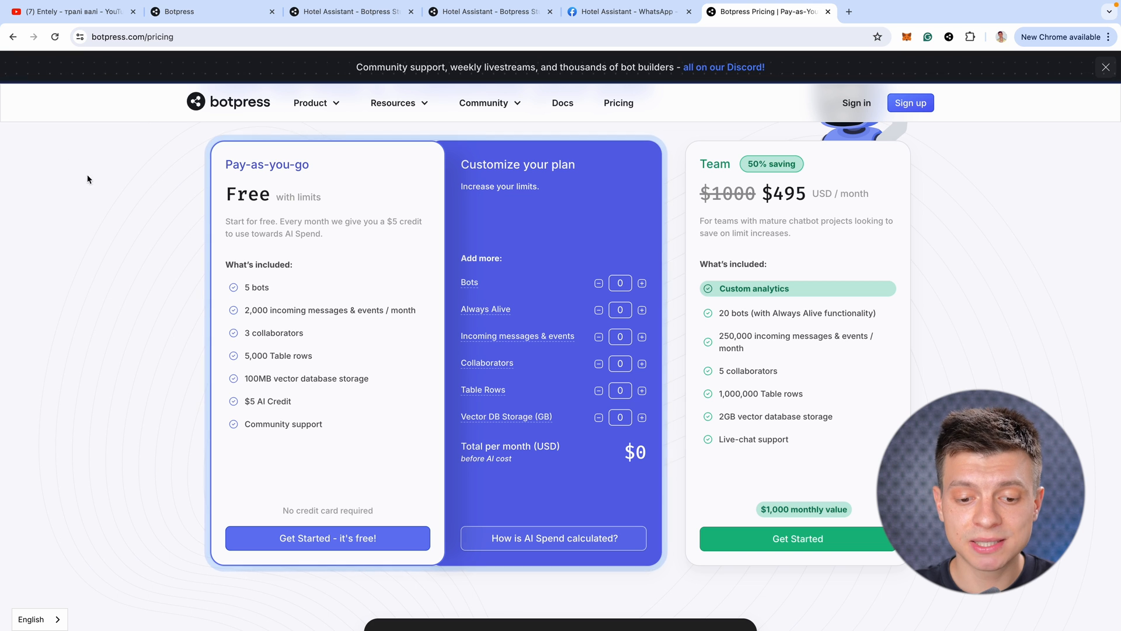
Add 10,000 incoming messages to the Pay-as-you-go plan, bringing the cost to $20 a month
{"action": "left_click_drag", "start_coordinate": [225, 194], "coordinate": [324, 197]}
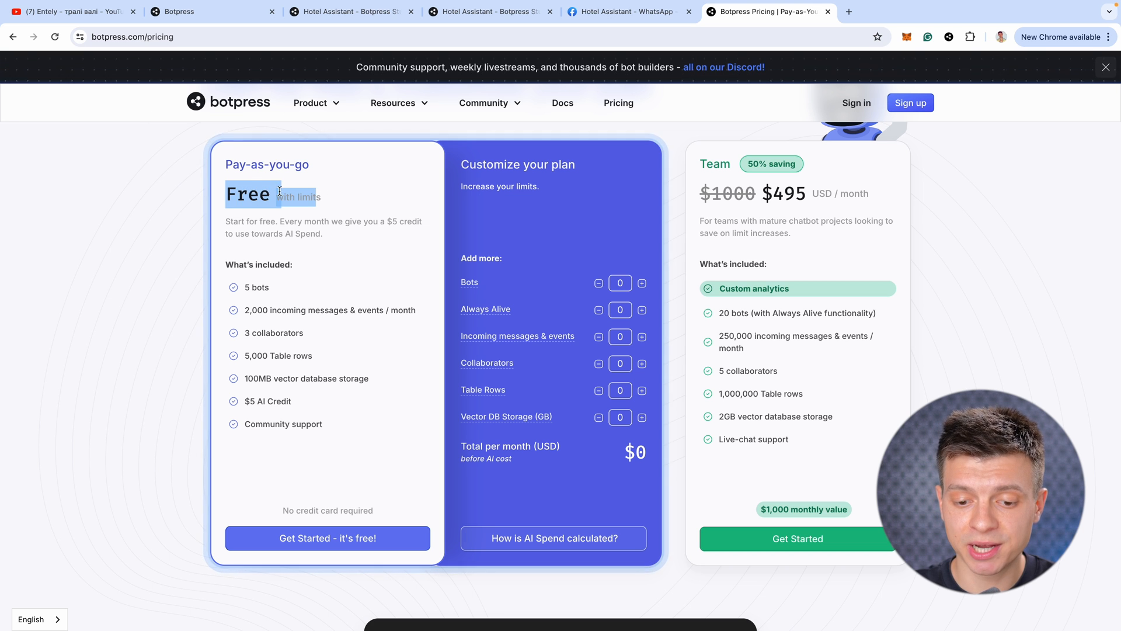
{"action": "left_click_drag", "start_coordinate": [224, 164], "coordinate": [325, 165]}
{"action": "left_click", "coordinate": [325, 166]}
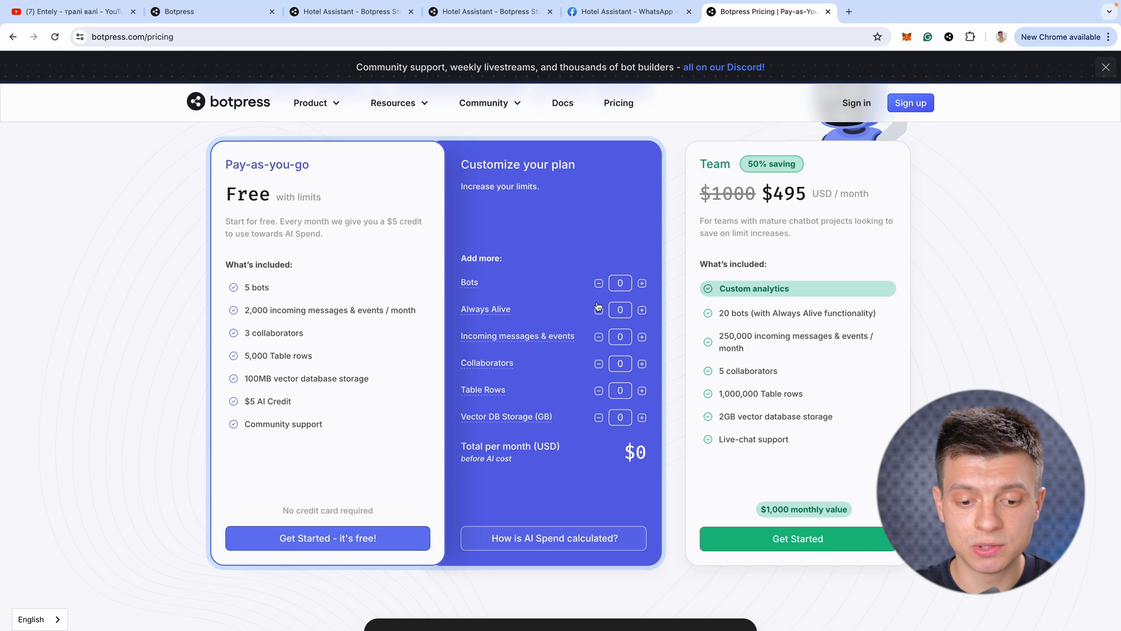
{"action": "left_click", "coordinate": [641, 336]}
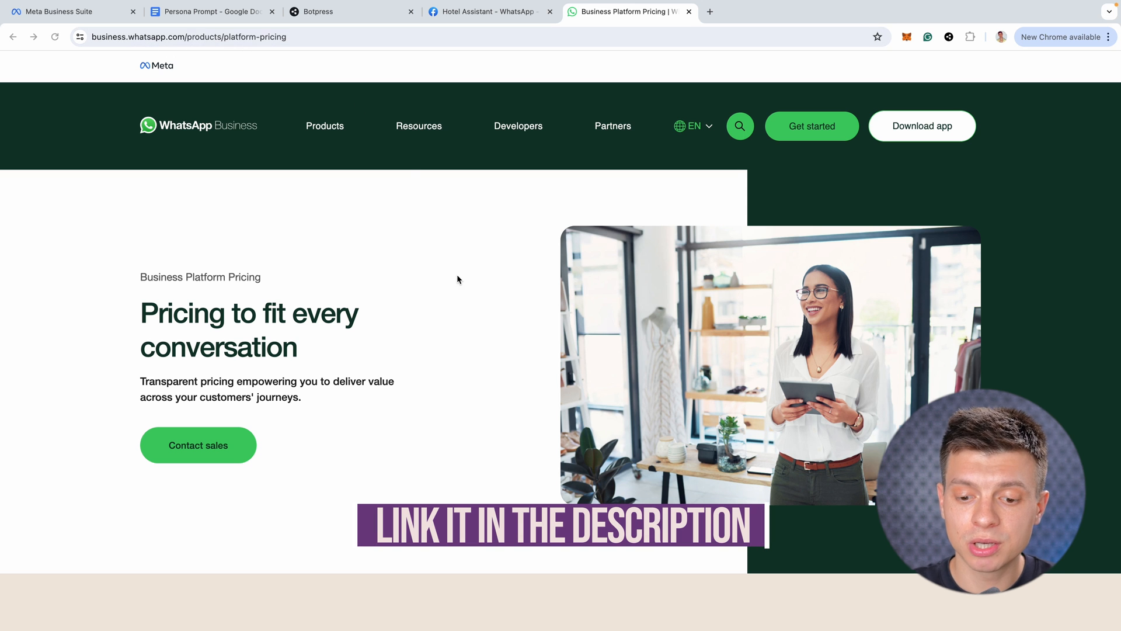
Set the rate calculator to North America, Dollars (USD) and the Utility conversation type
{"action": "scroll", "coordinate": [488, 315], "scroll_direction": "down", "scroll_amount": 10}
{"action": "scroll", "coordinate": [489, 312], "scroll_direction": "down", "scroll_amount": 7}
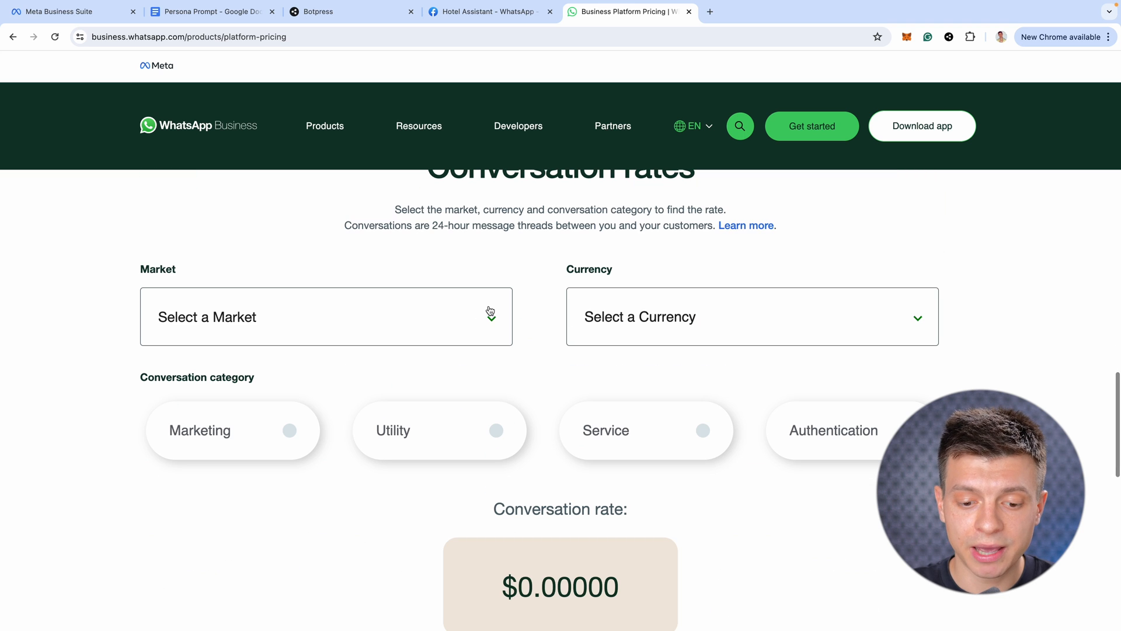
{"action": "scroll", "coordinate": [510, 280], "scroll_direction": "up", "scroll_amount": 1}
{"action": "left_click", "coordinate": [441, 347]}
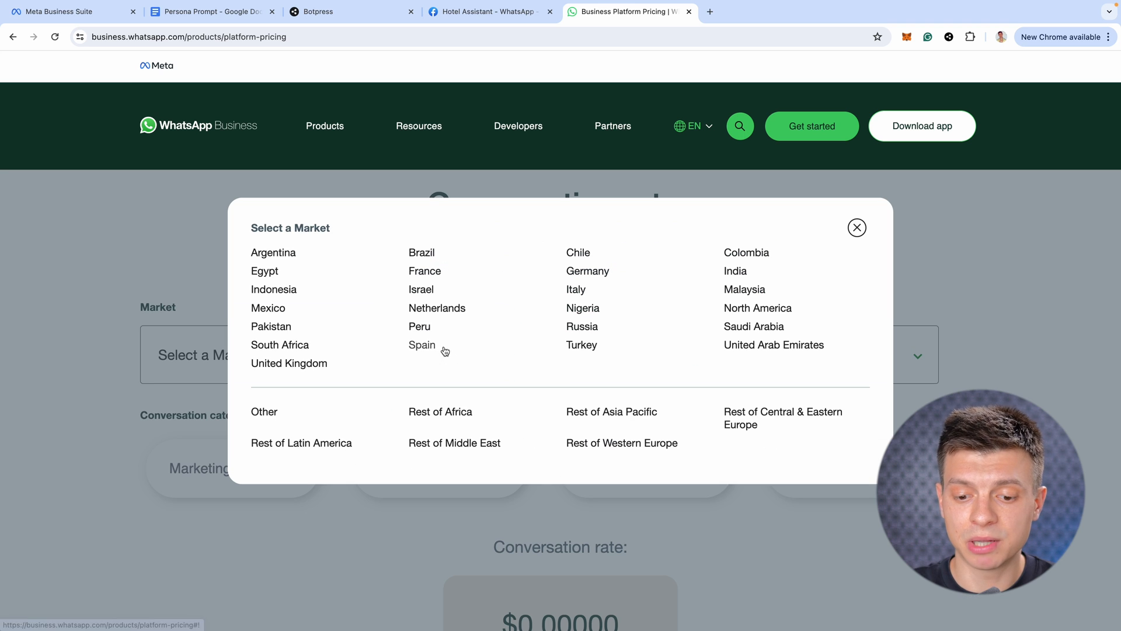
{"action": "left_click", "coordinate": [757, 309]}
{"action": "left_click", "coordinate": [642, 374]}
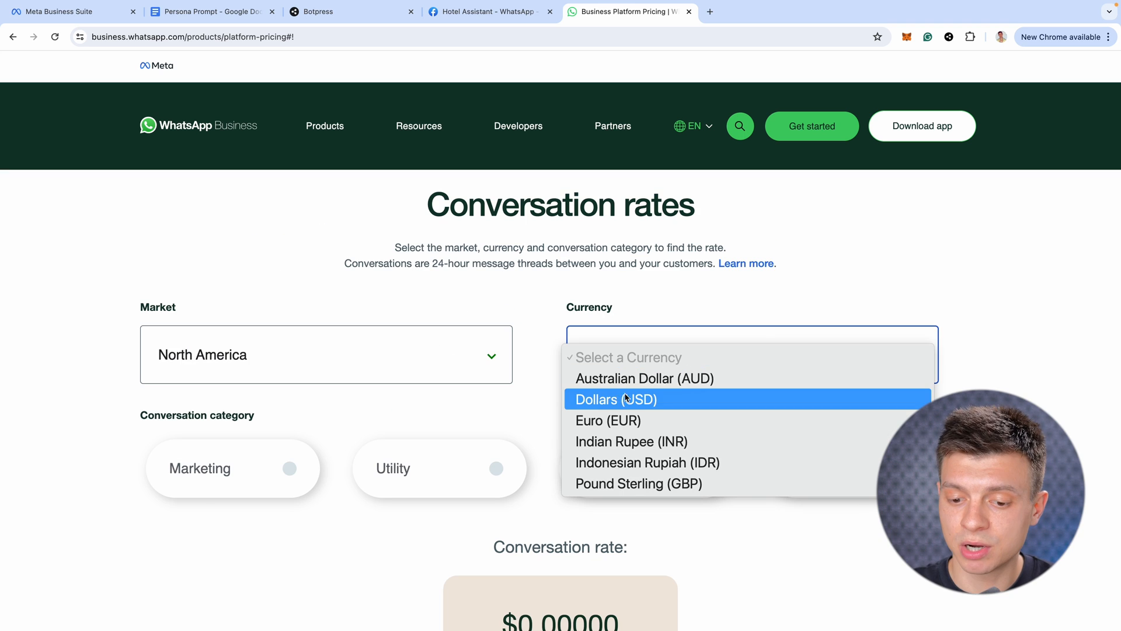
{"action": "left_click", "coordinate": [630, 404]}
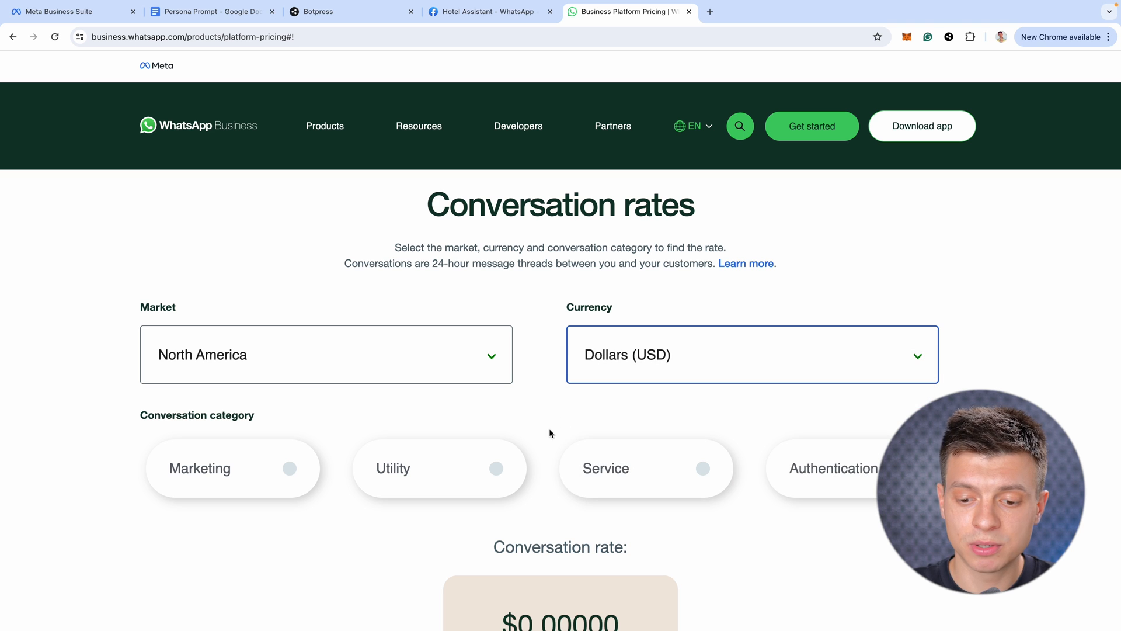
{"action": "left_click", "coordinate": [497, 469]}
Point out the resulting $0.015 Utility conversation rate on the page
{"action": "scroll", "coordinate": [511, 490], "scroll_direction": "down", "scroll_amount": 2}
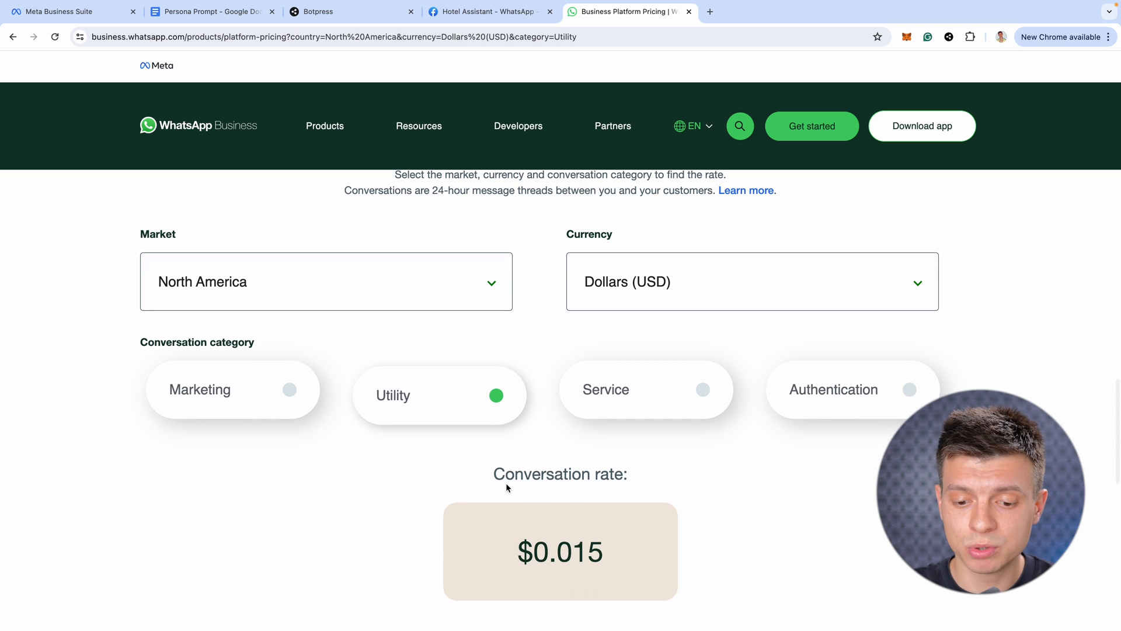
{"action": "left_click_drag", "start_coordinate": [491, 474], "coordinate": [631, 476]}
{"action": "left_click", "coordinate": [635, 533]}
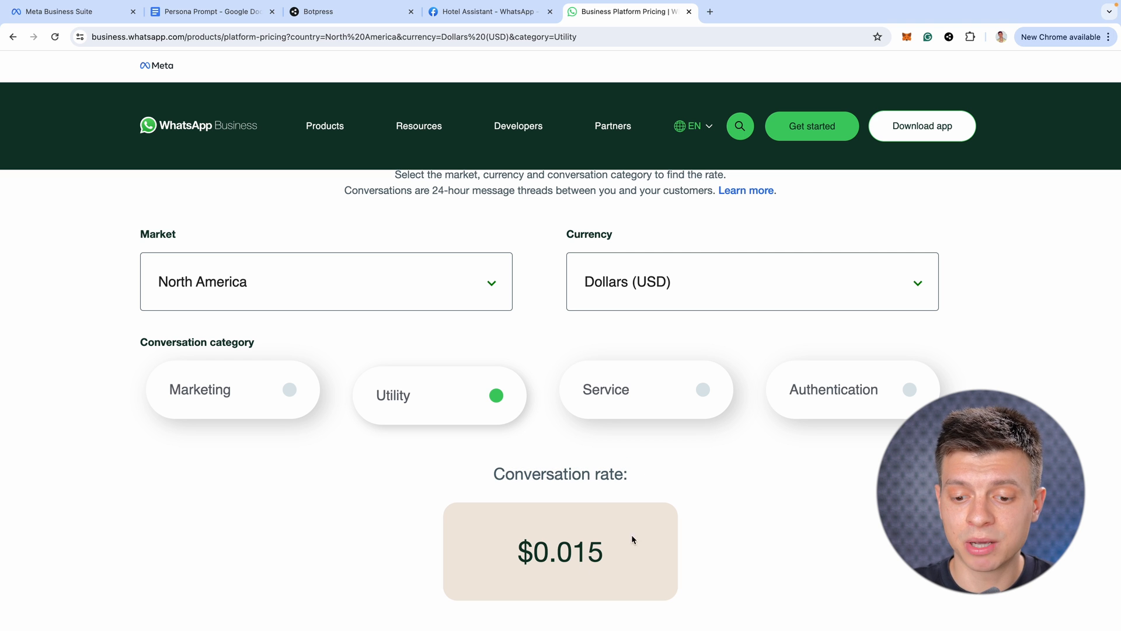
{"action": "scroll", "coordinate": [632, 538], "scroll_direction": "down", "scroll_amount": 3}
{"action": "scroll", "coordinate": [350, 298], "scroll_direction": "up", "scroll_amount": 5}
{"action": "left_click_drag", "start_coordinate": [344, 296], "coordinate": [713, 297]}
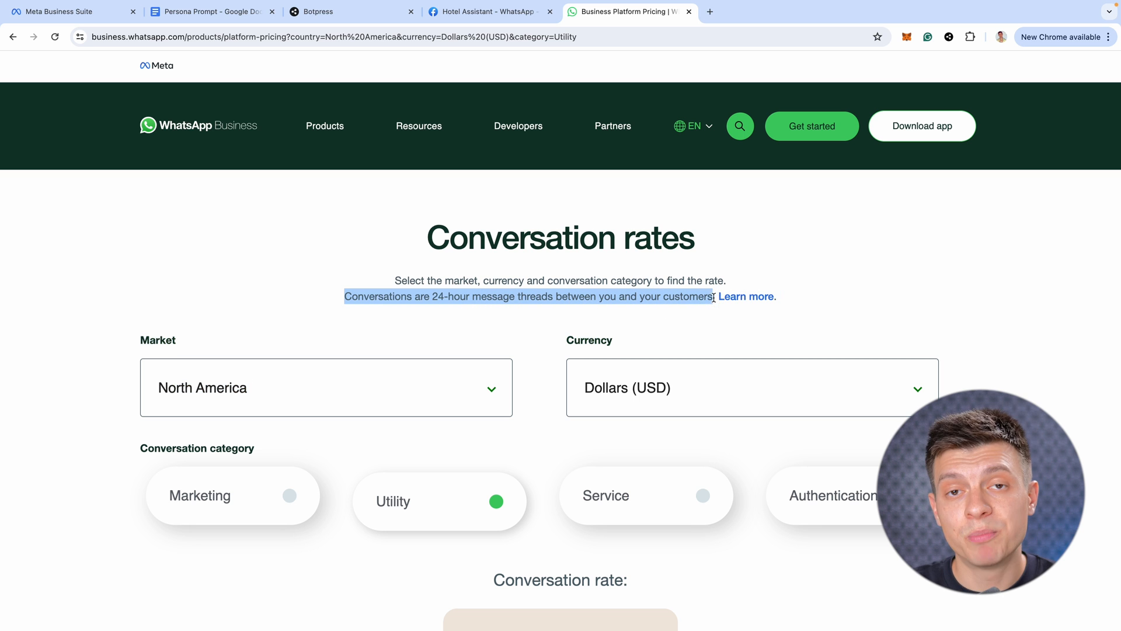
{"action": "scroll", "coordinate": [537, 593], "scroll_direction": "down", "scroll_amount": 1}
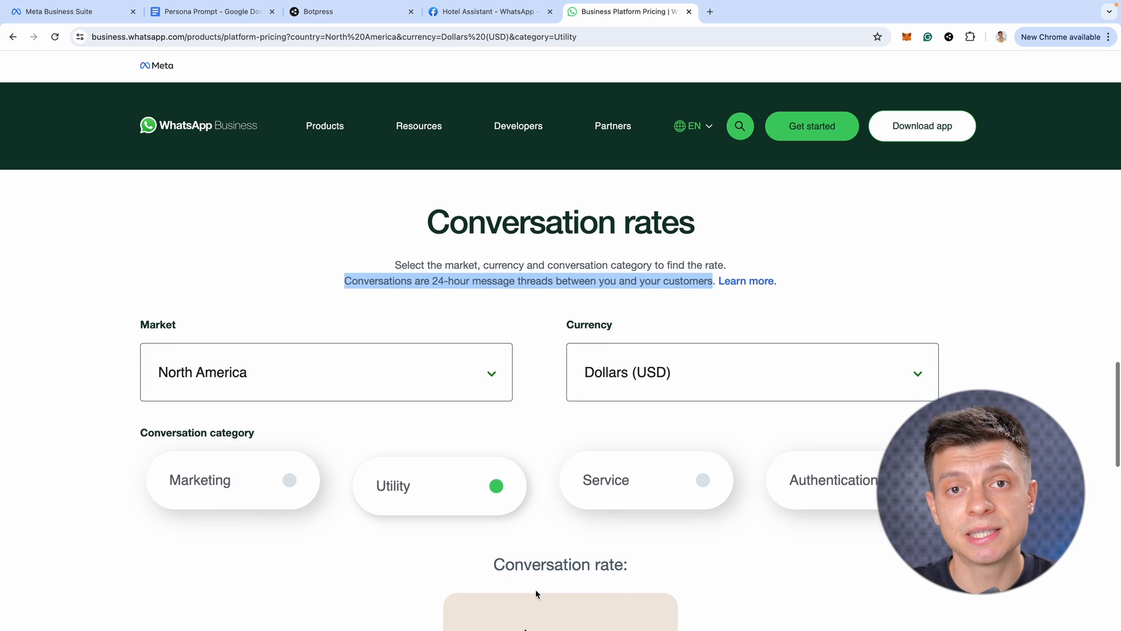
{"action": "left_click", "coordinate": [401, 540]}
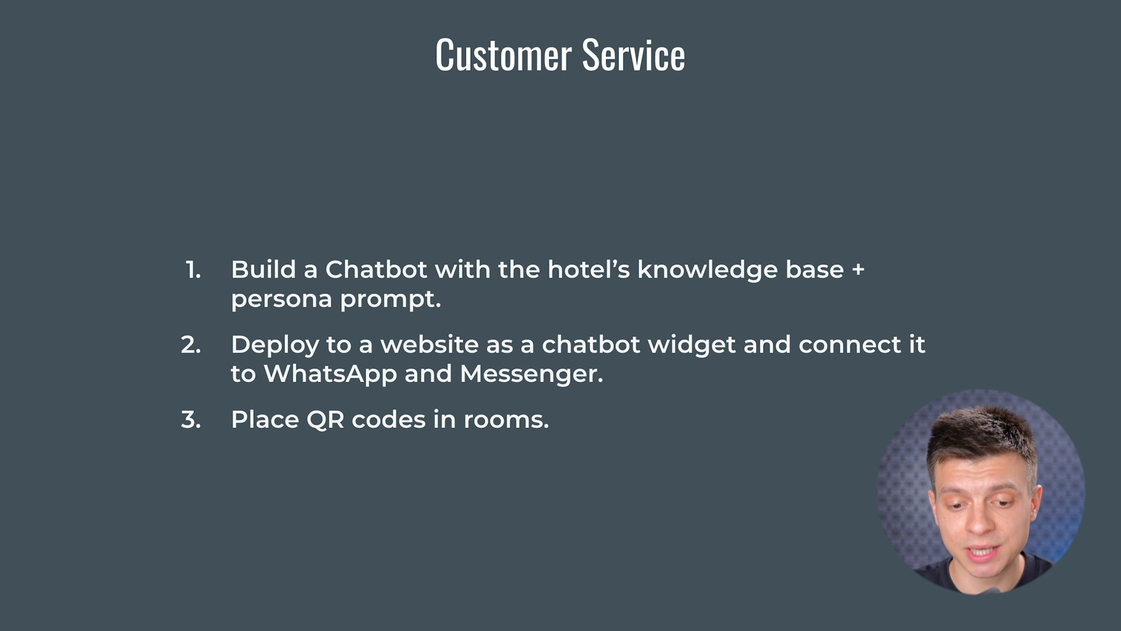